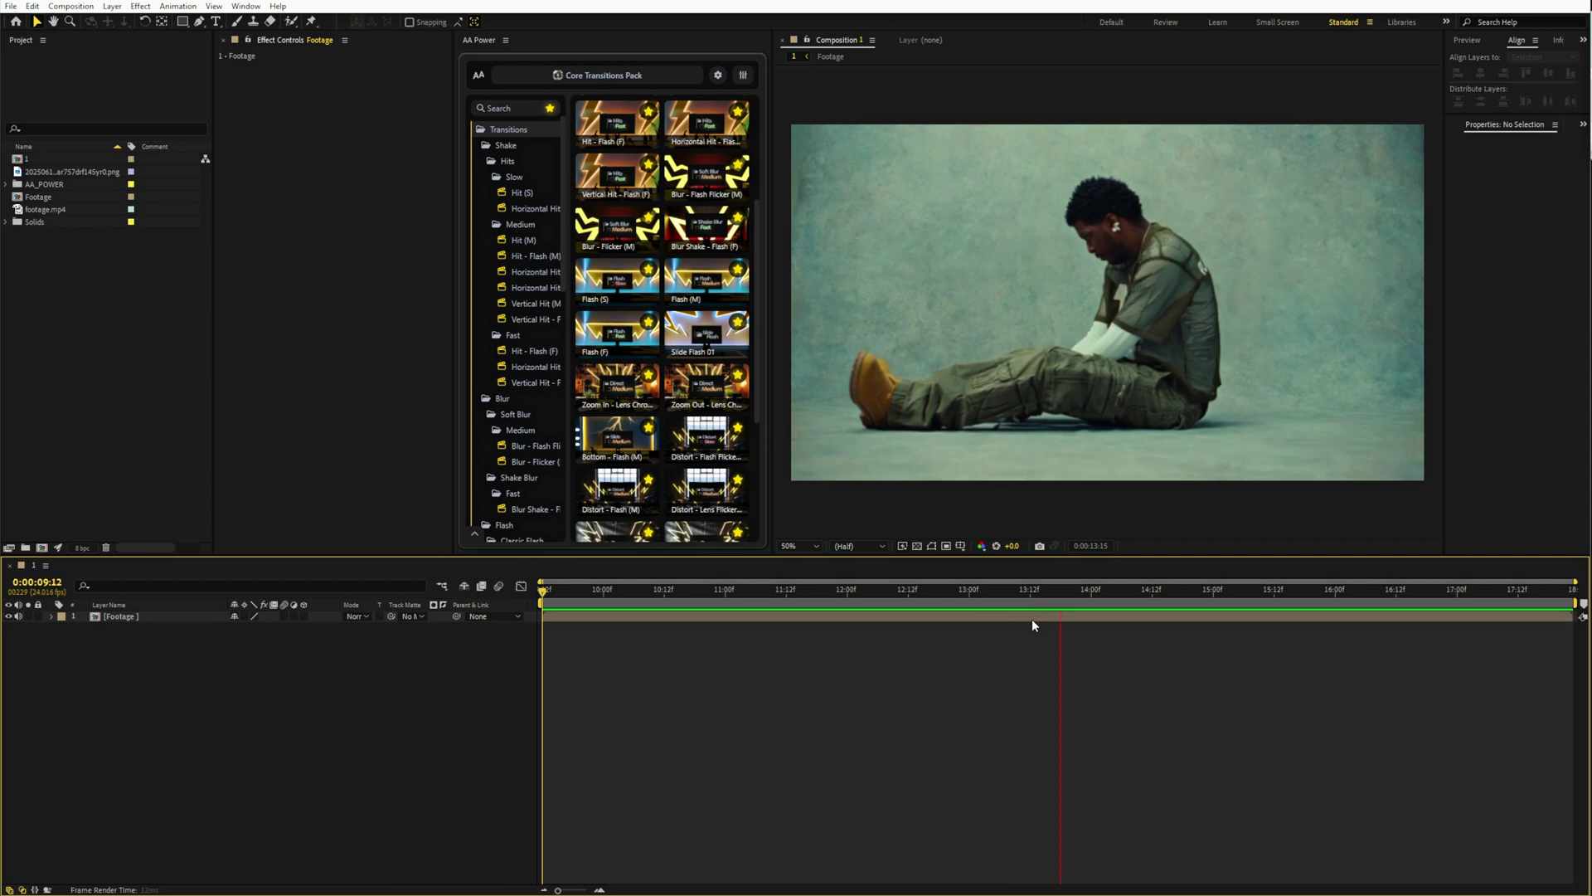
Stop the preview, check the frame, and return the playhead to the composition's start at 0:00:09:12
key("space")
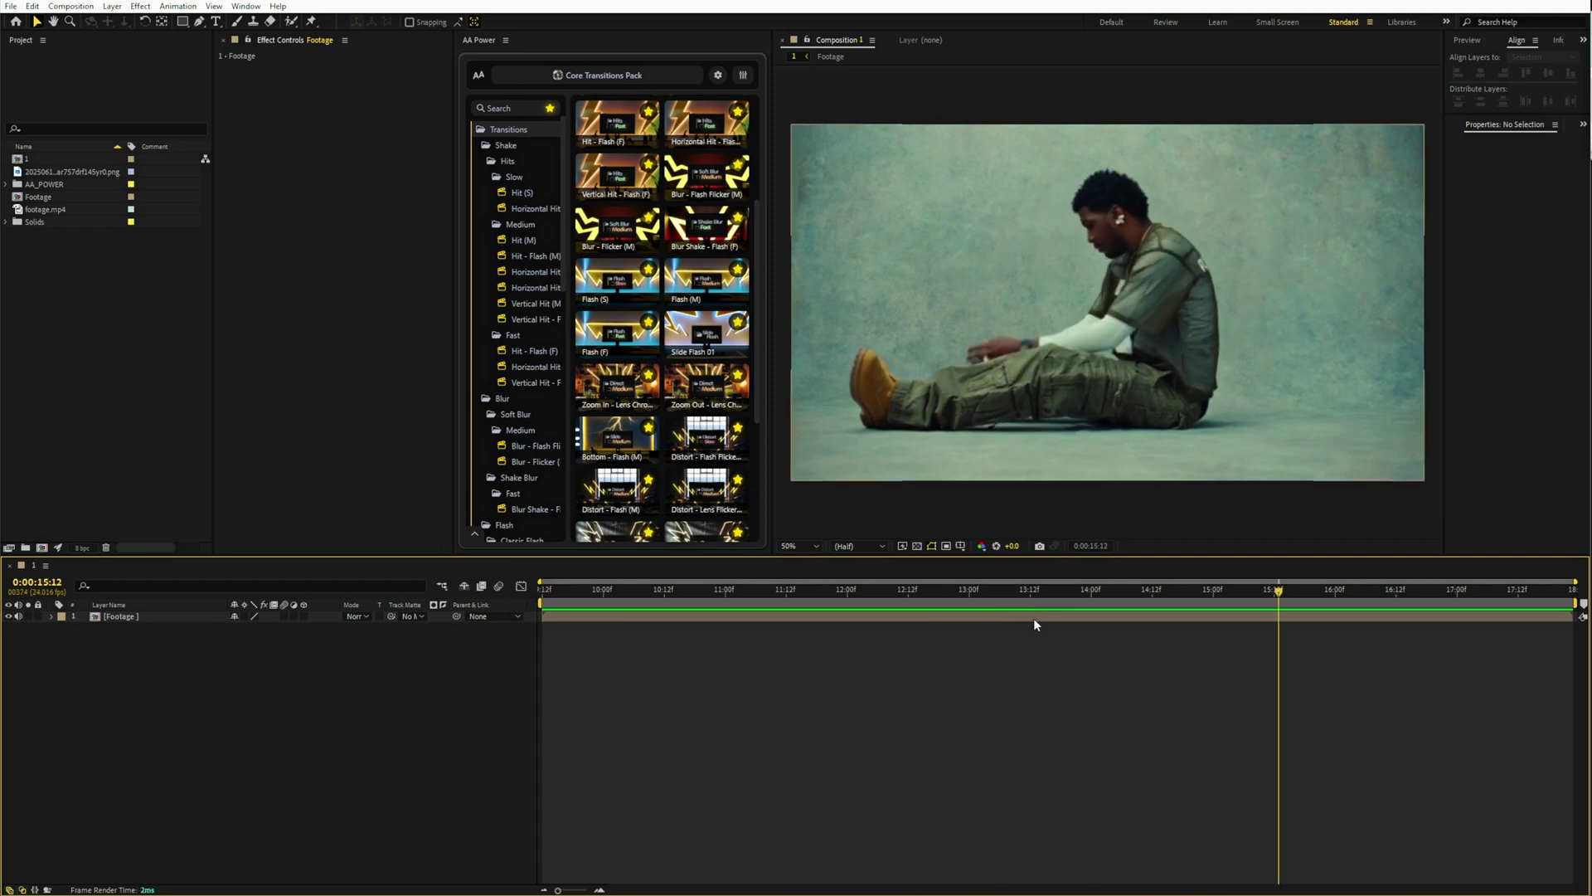
scroll(901, 263, "down", 2)
left_click_drag(1155, 332, 1116, 311)
scroll(1196, 349, "up", 2)
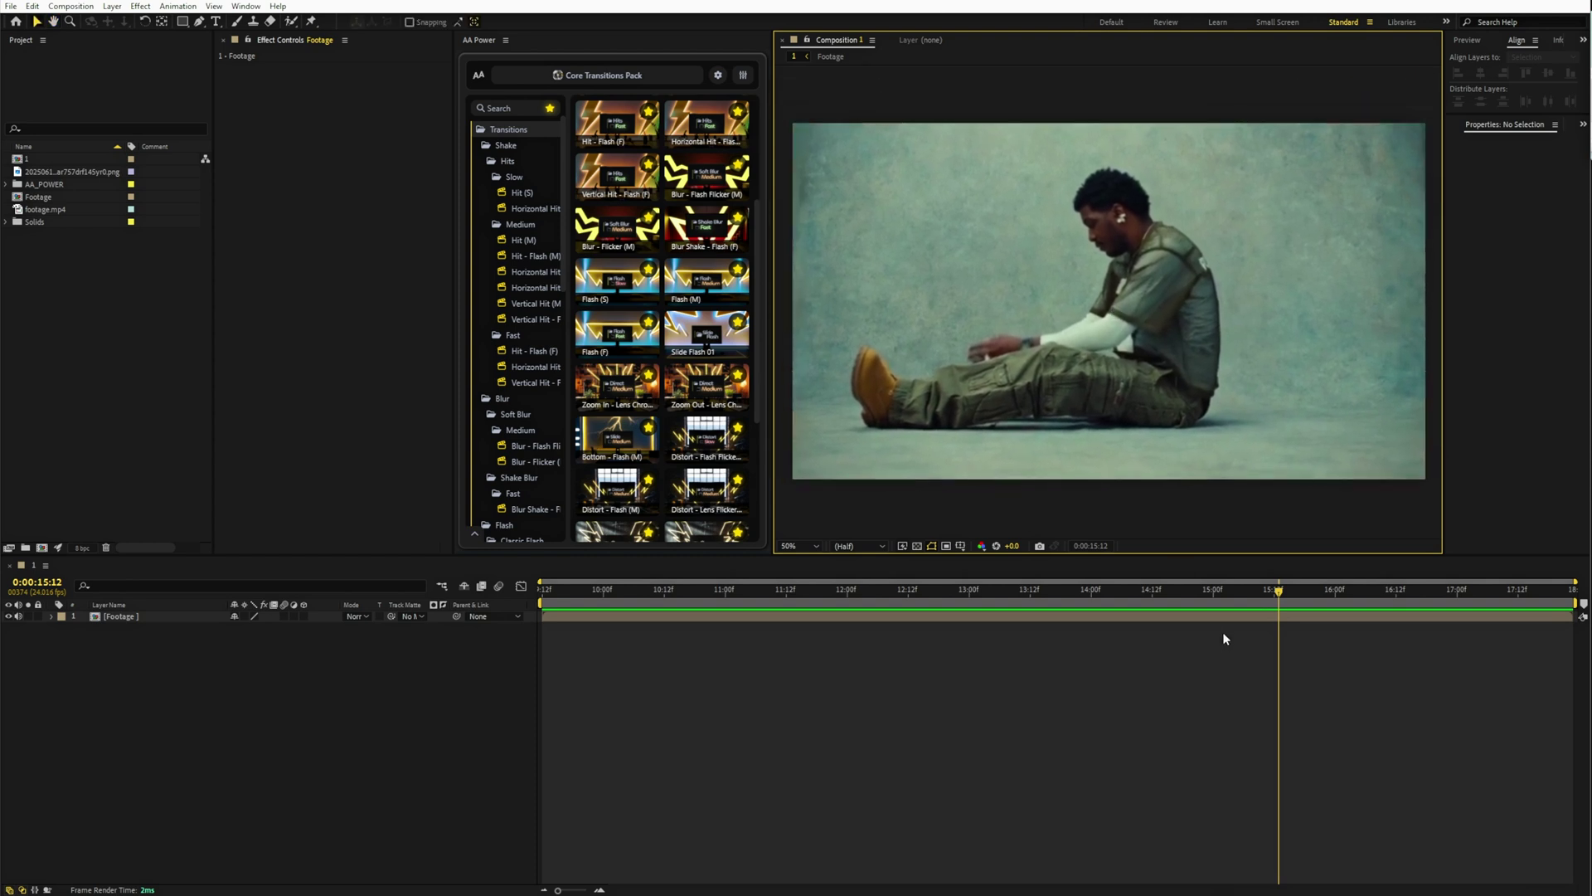
left_click_drag(1281, 594, 505, 626)
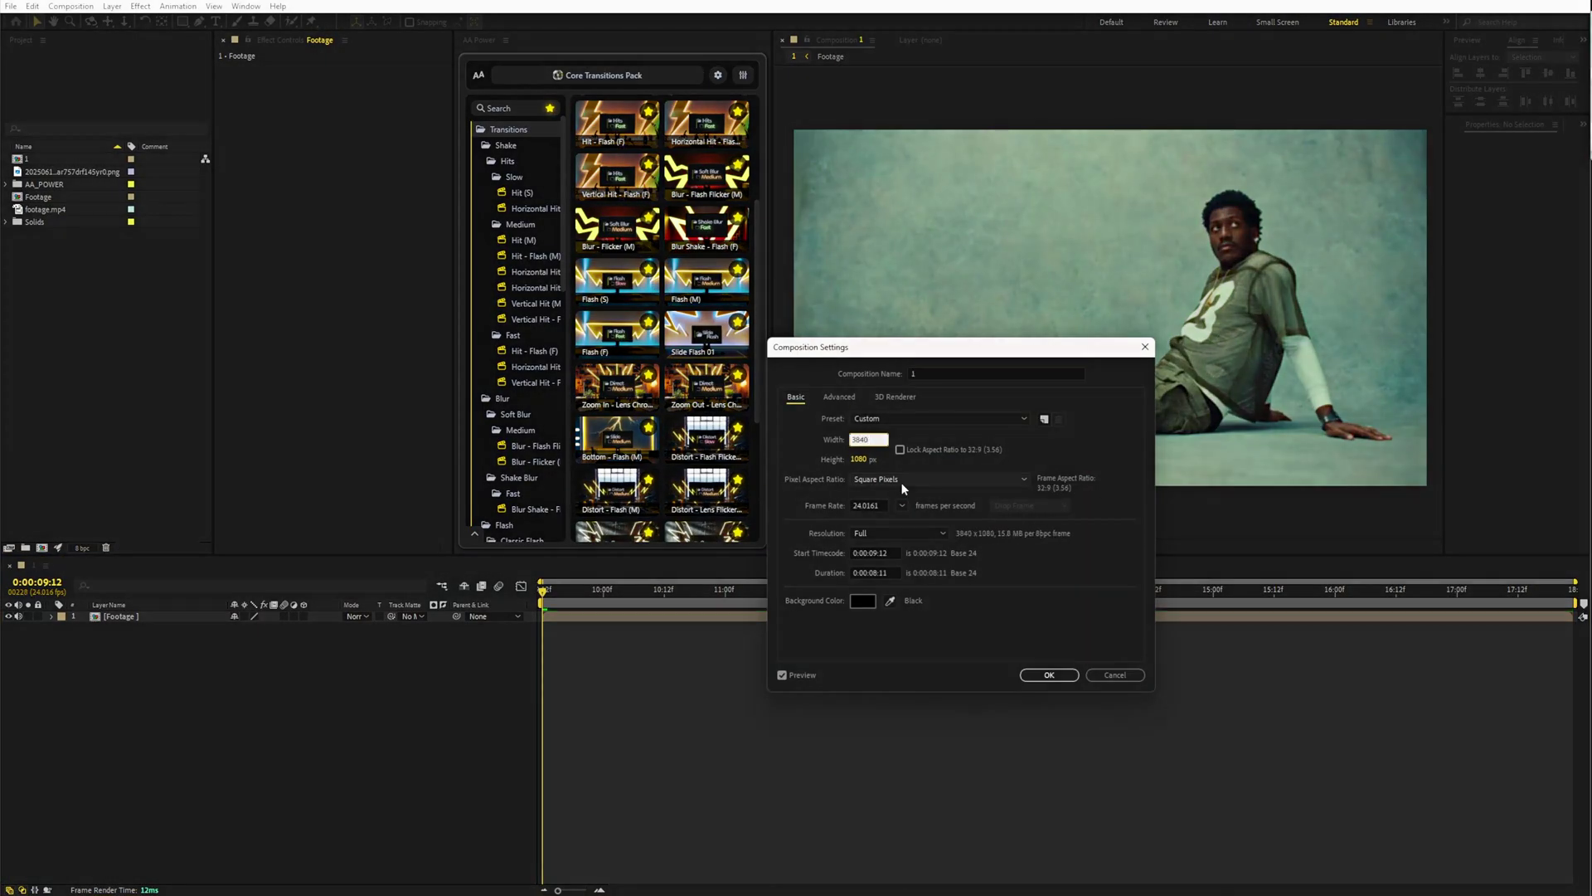
Set the composition size to 3840 by 2160 px in the composition settings
key("Tab")
type("21")
key("Return")
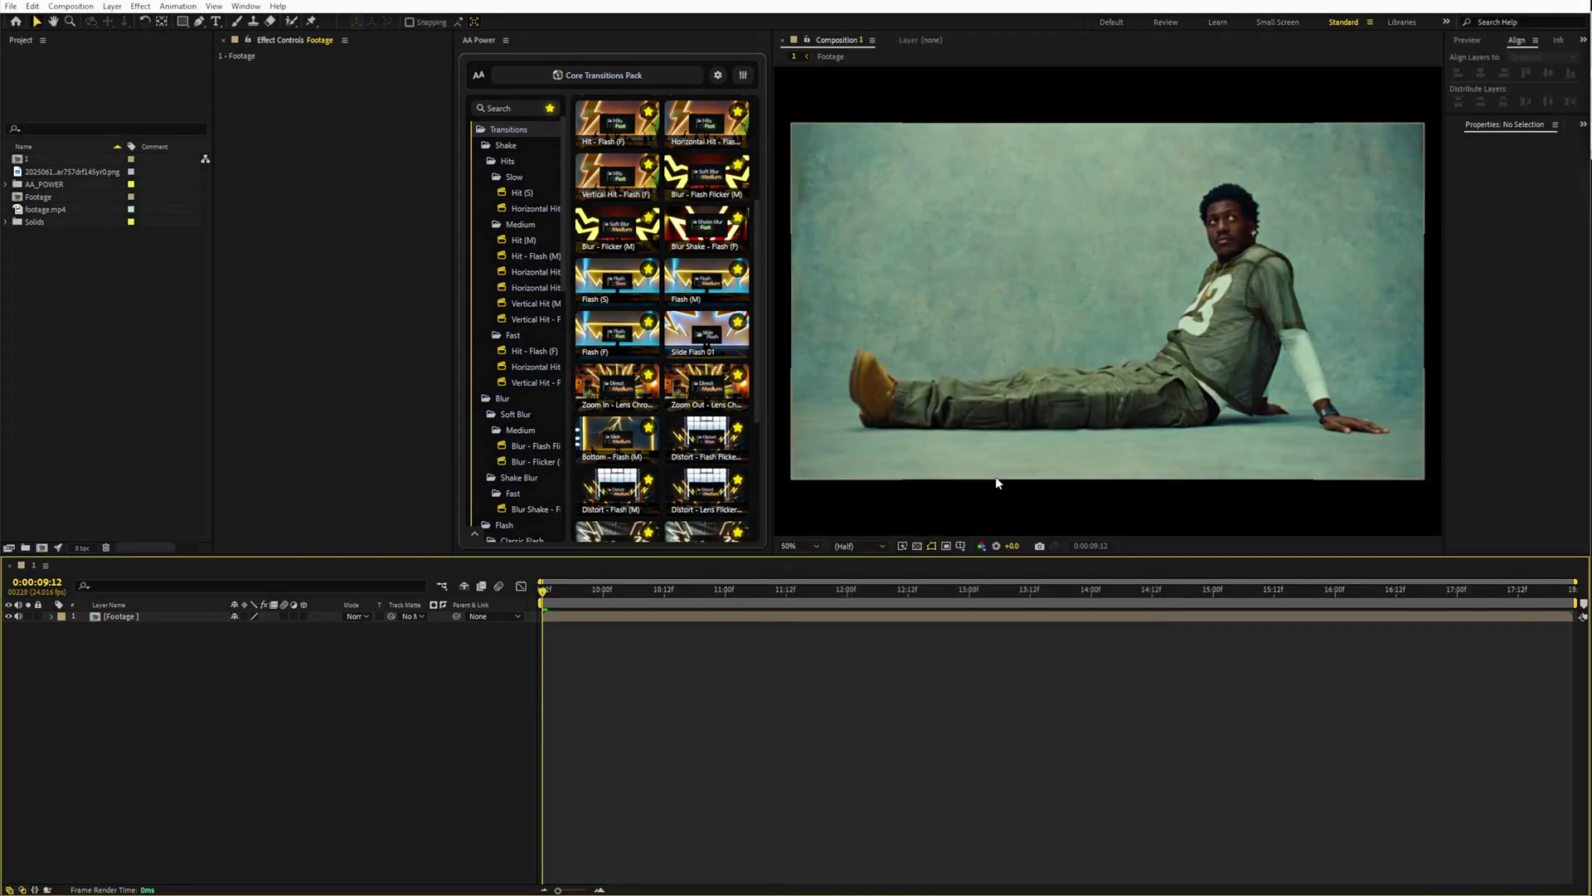
Set the Footage layer's scale to 200% so it fills the enlarged composition
scroll(1027, 384, "down", 2)
left_click(163, 619)
type("s")
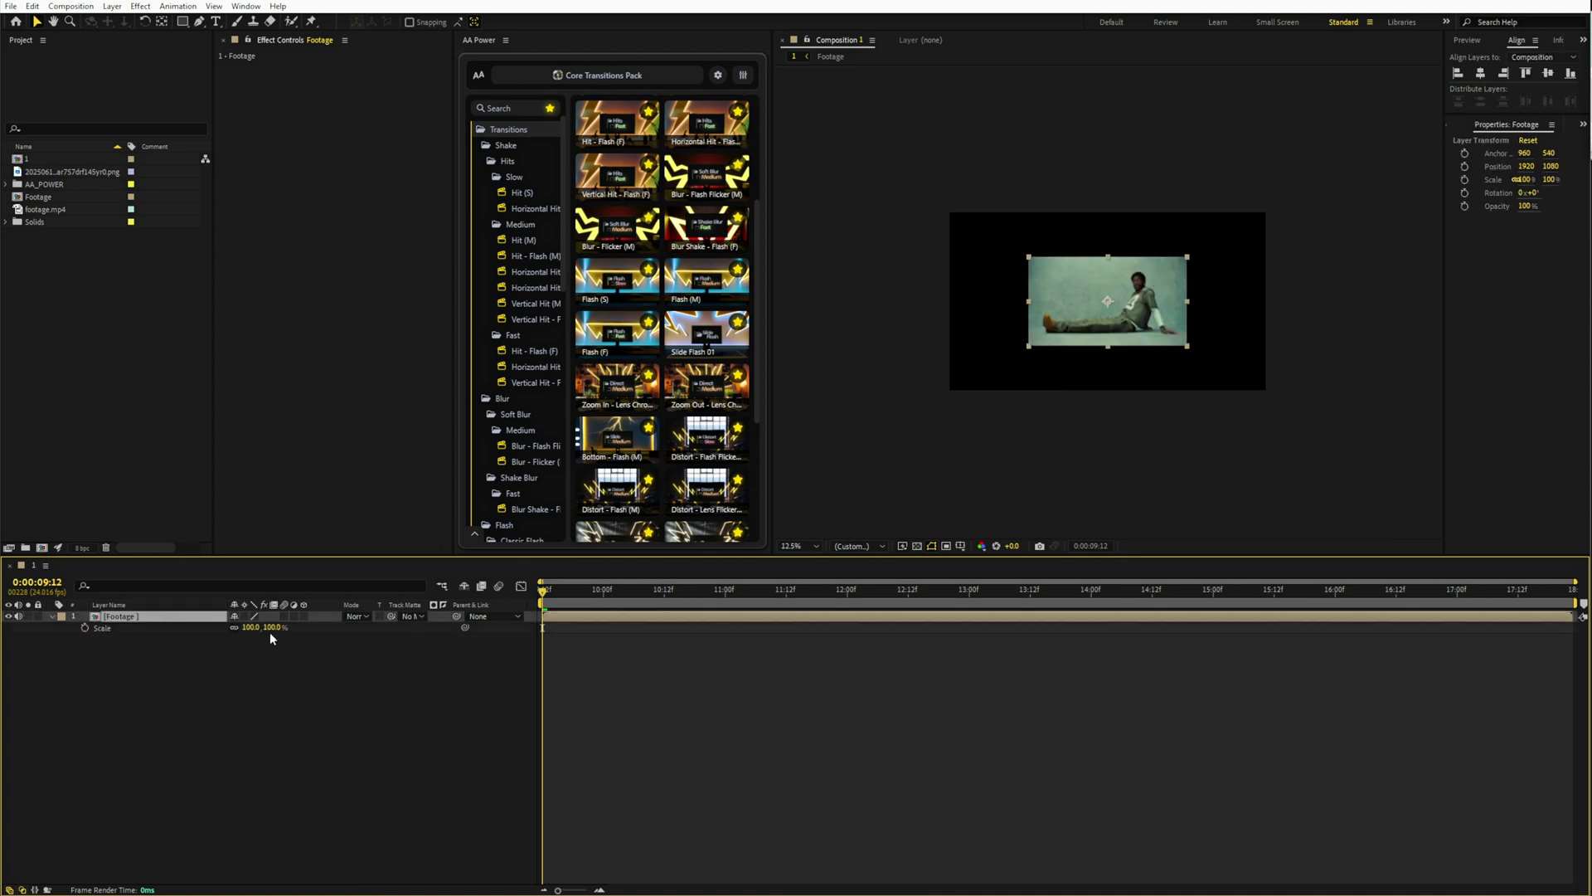
type("200")
key("Return")
left_click(863, 711)
scroll(1100, 355, "up", 1)
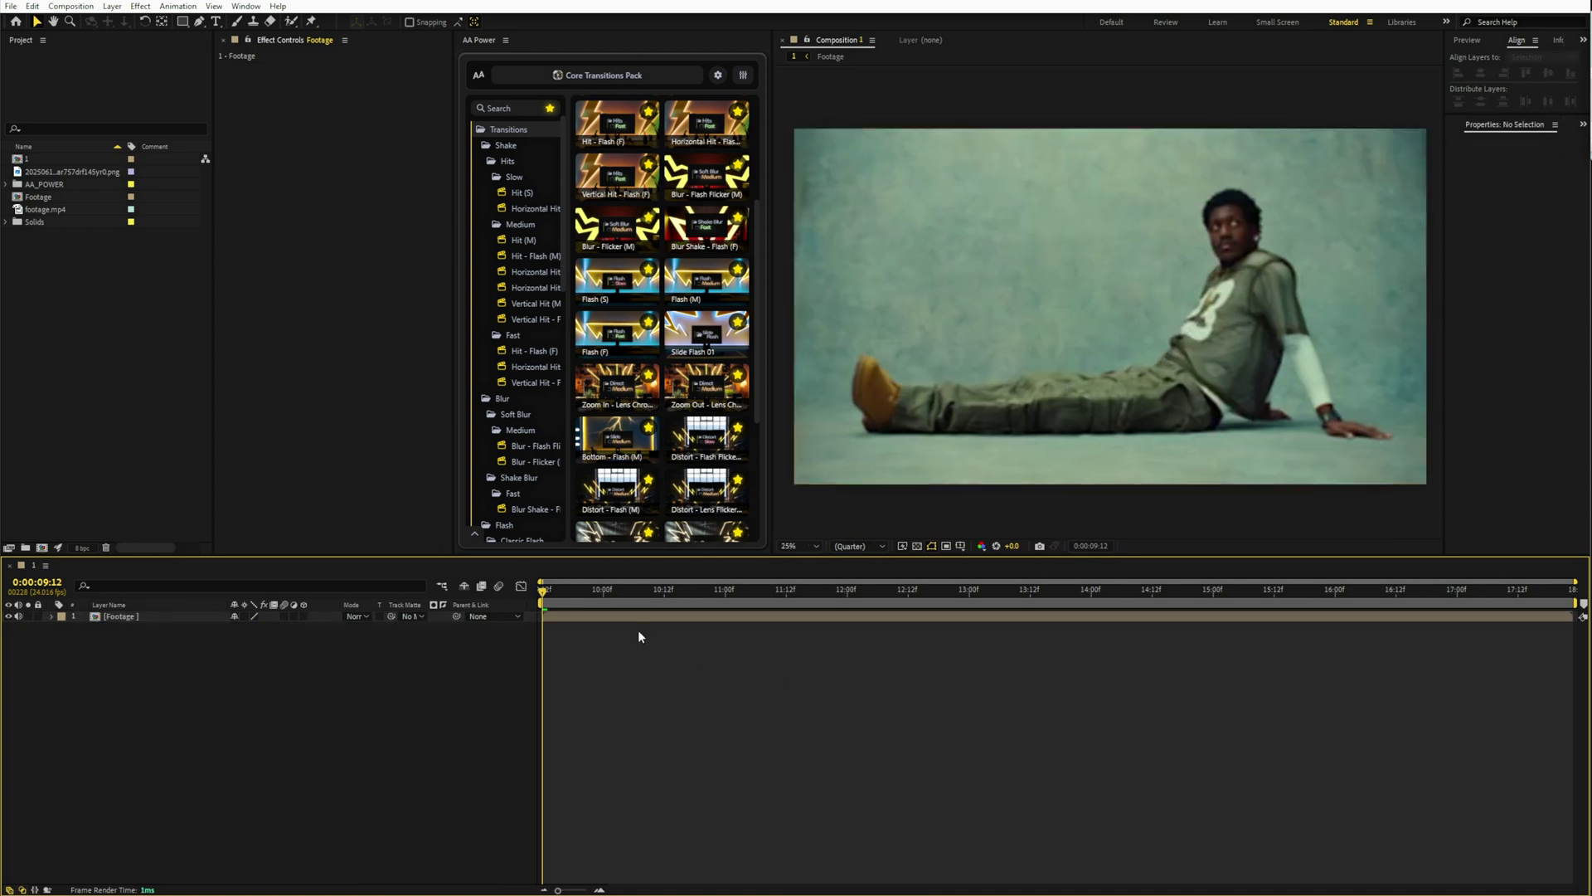
Apply the Motion Tile effect to the Footage layer
left_click(581, 618)
key("ctrl+space")
type("mo")
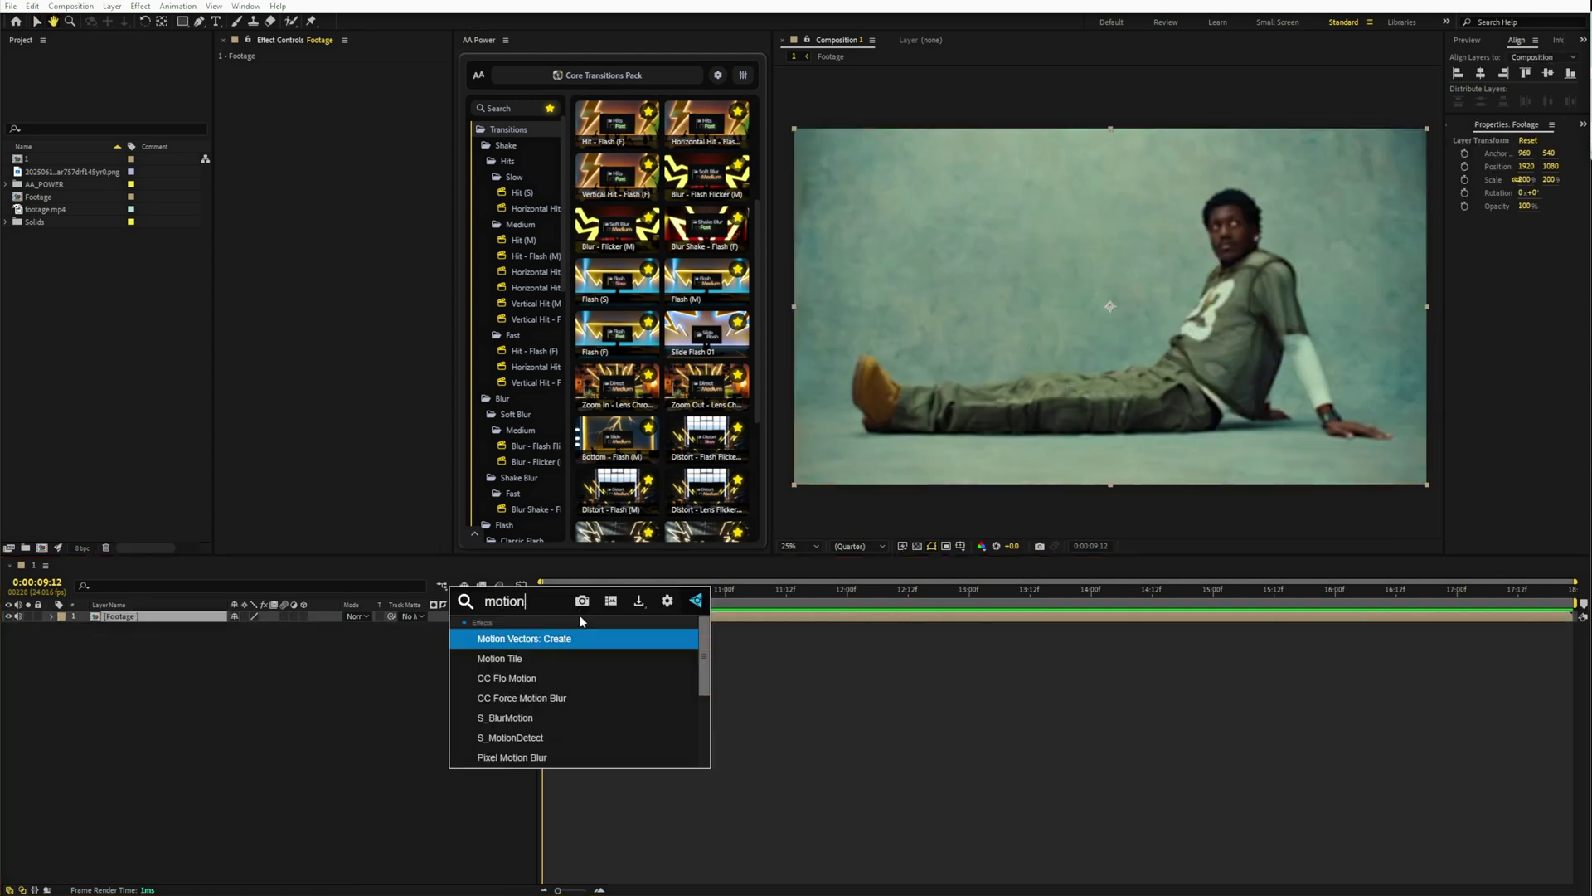
left_click(553, 658)
Set Motion Tile's output width and output height to 900 and enable Mirror Edges
left_click(352, 112)
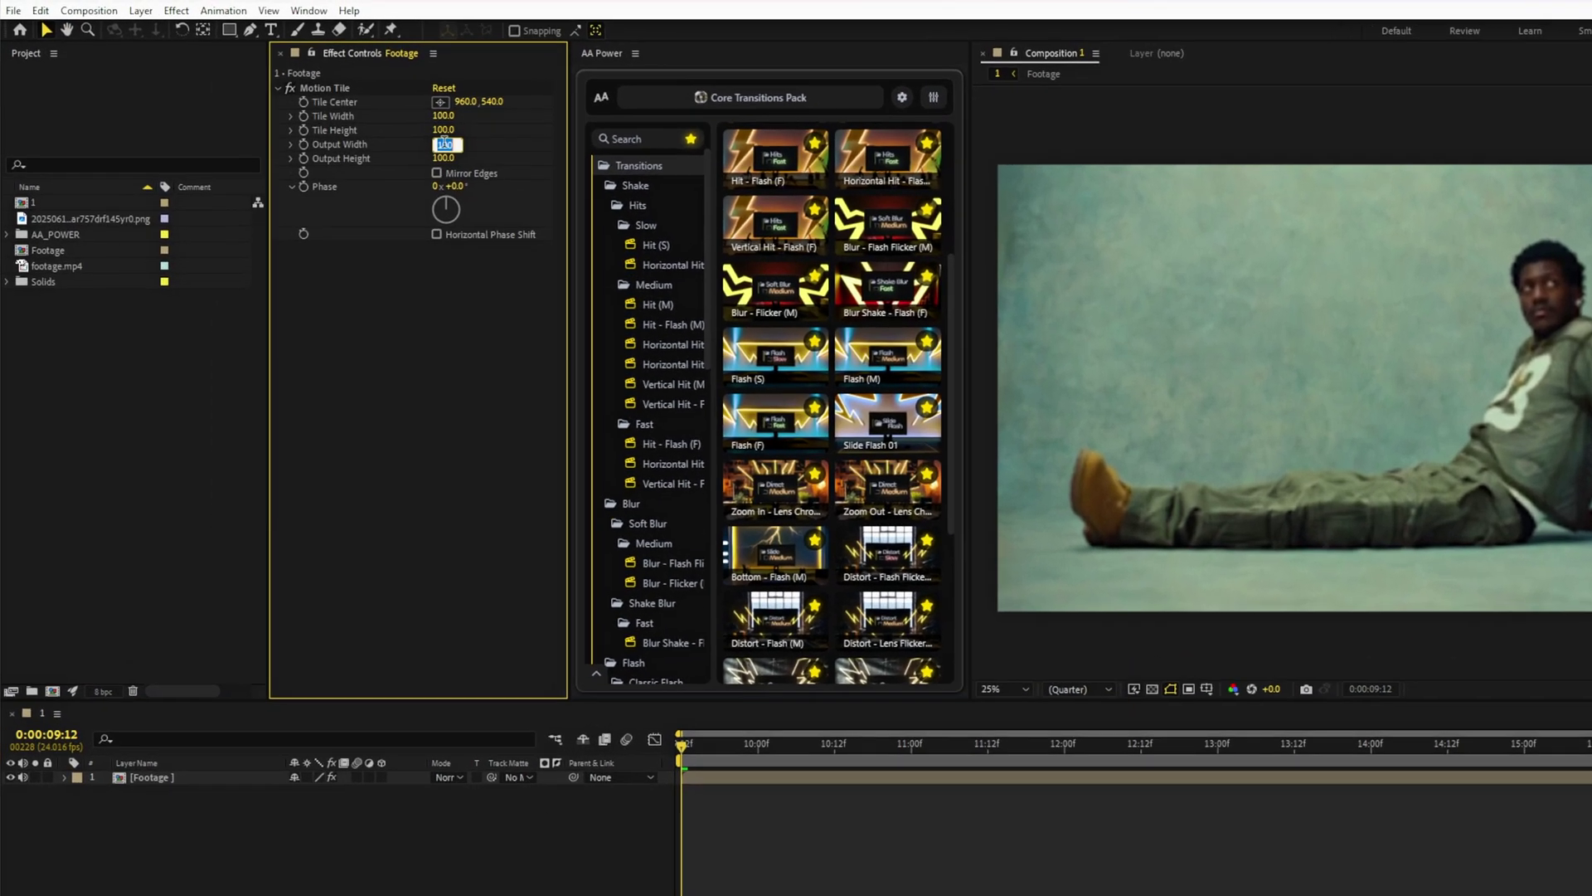
type("900")
key("Tab")
type("900")
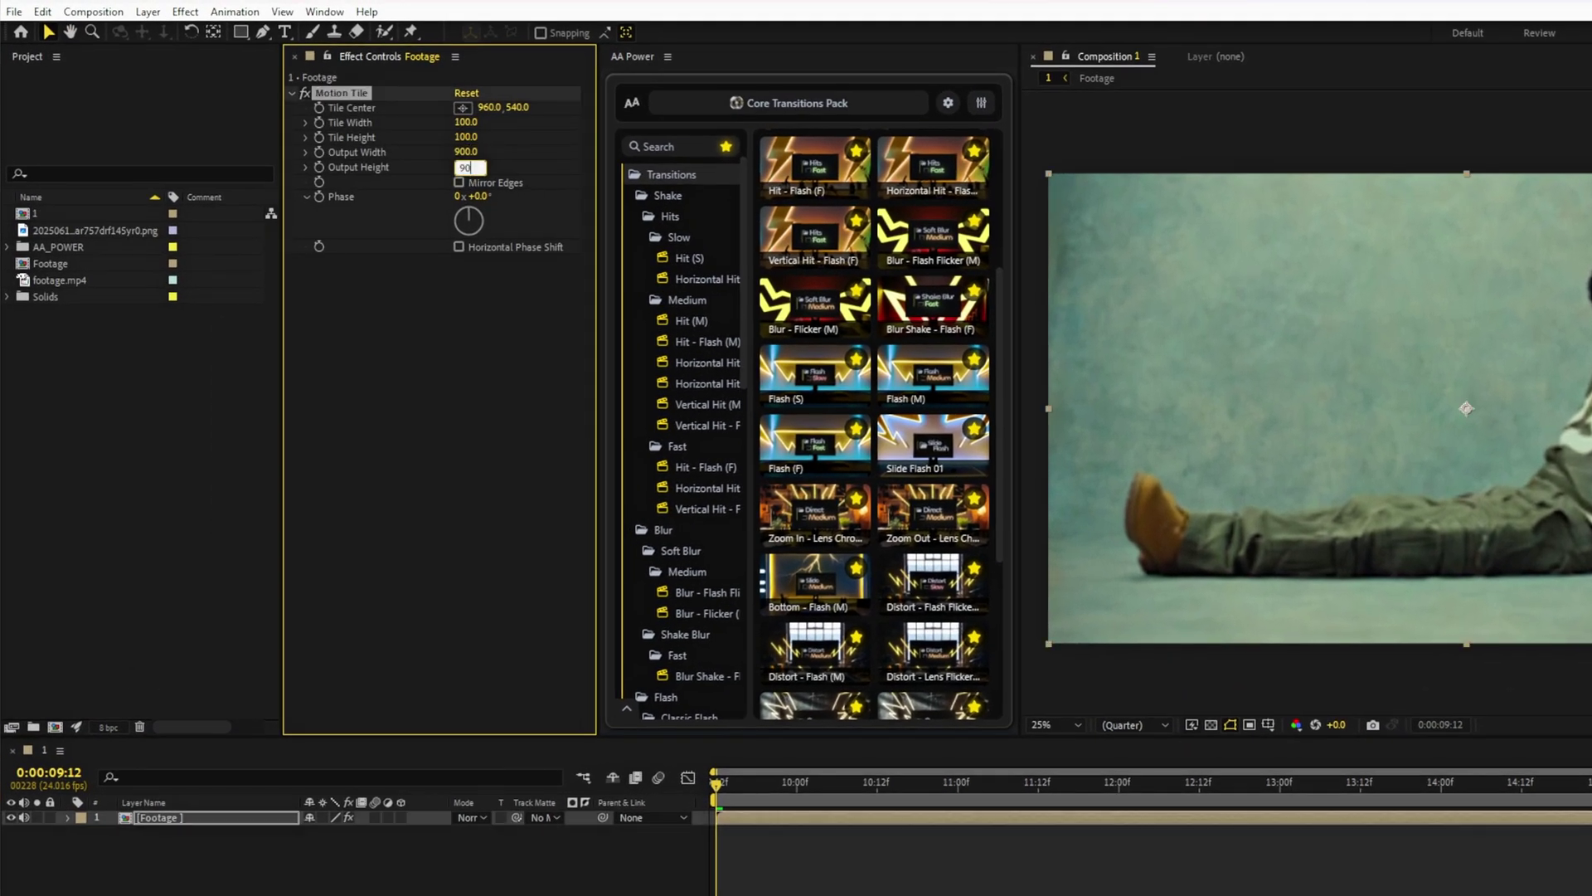
key("Return")
left_click(459, 182)
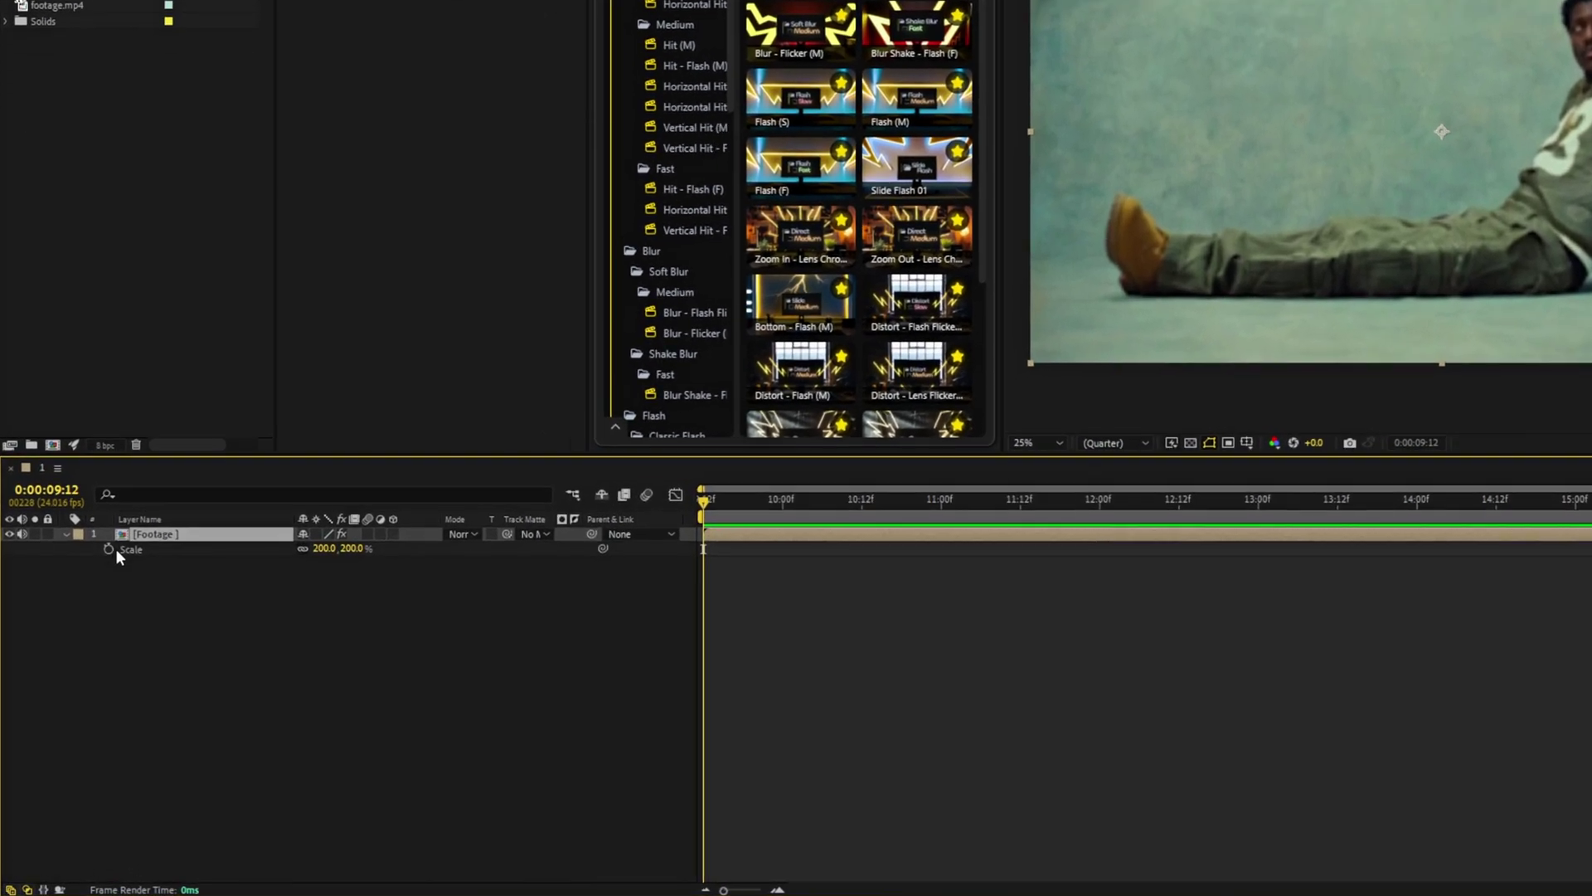
Keyframe the Footage layer's scale at the composition start and set it to 50% at 0:00:11:13
left_click(85, 628)
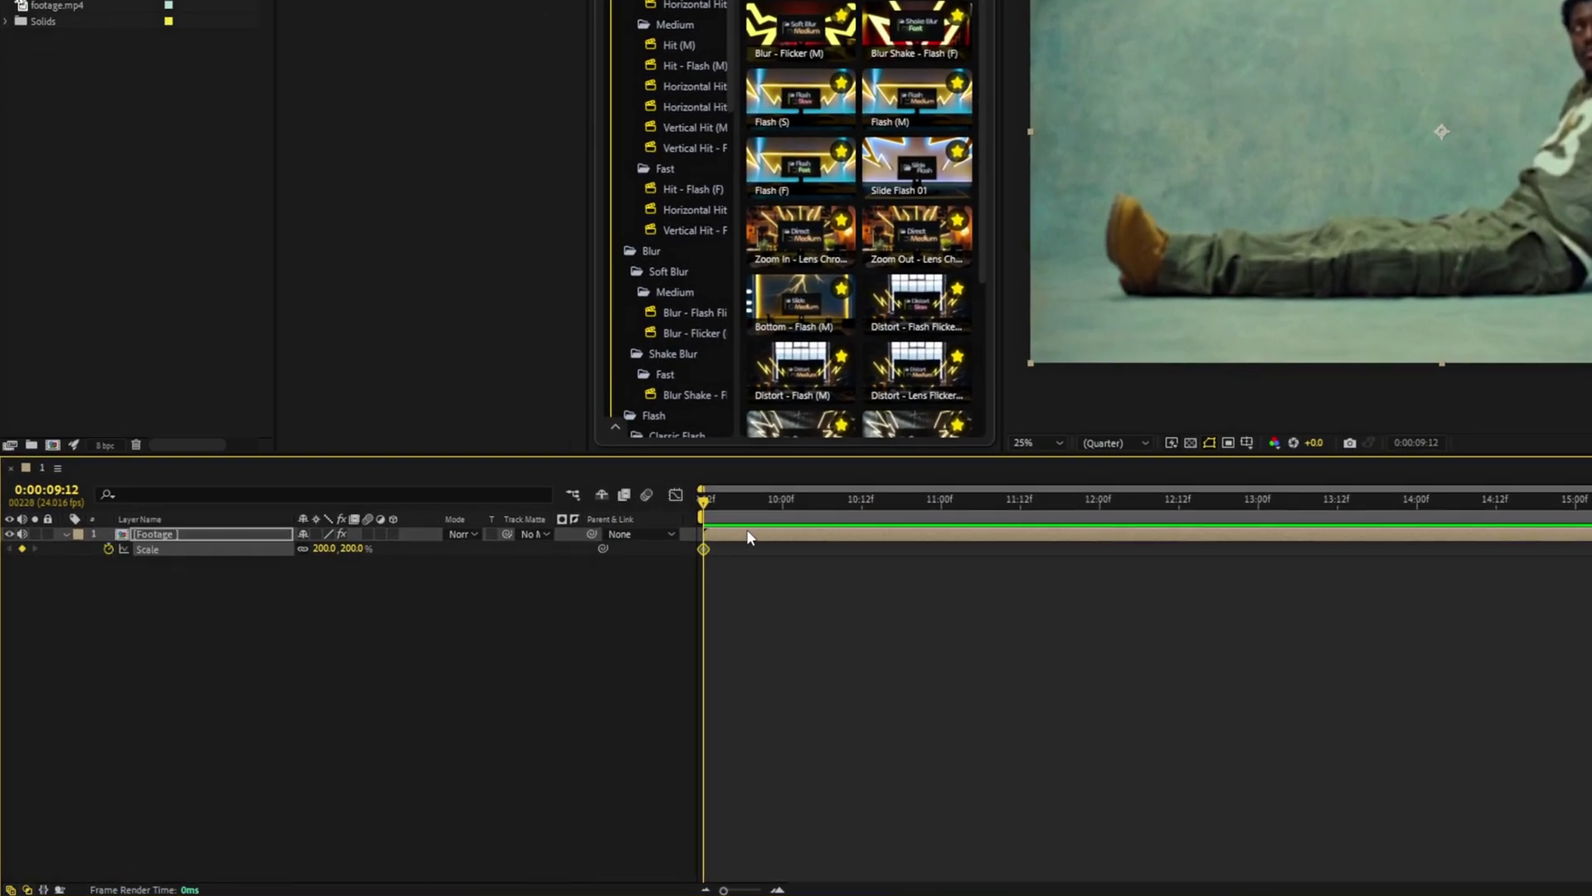
key("shift+Page_Down")
key("shift+Page_Down")
key("shift+Page_Down")
key("shift+Page_Down")
key("shift+Page_Down")
left_click(323, 549)
type("50")
key("Return")
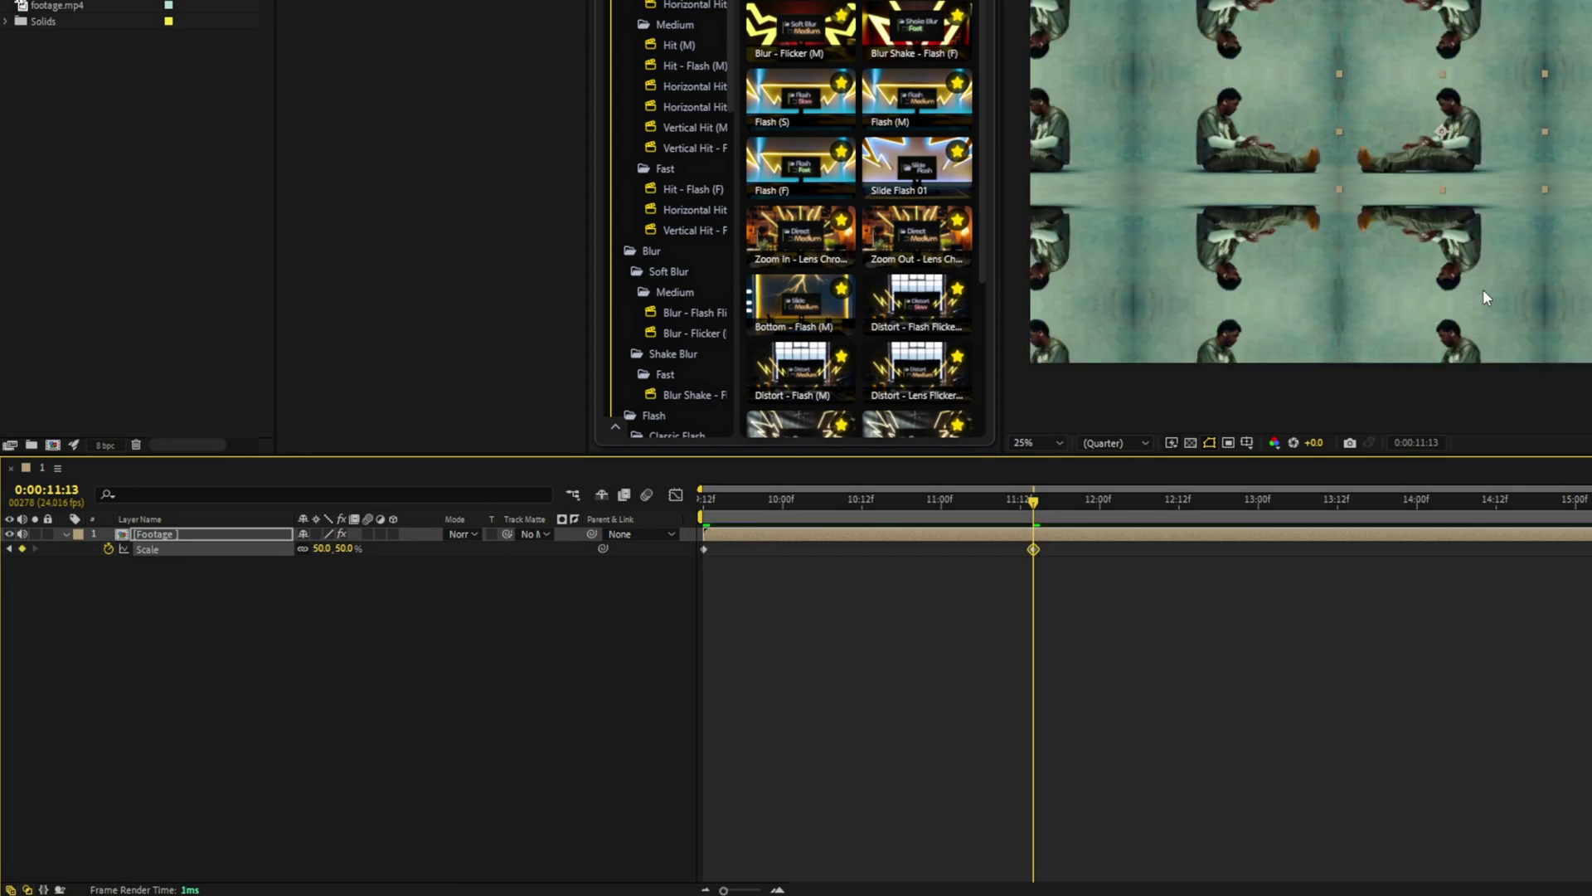
Reduce the Footage layer's scale keyframe at 0:00:11:13 to 23%, keeping the frame filled with tiles
left_click_drag(323, 549, 304, 549)
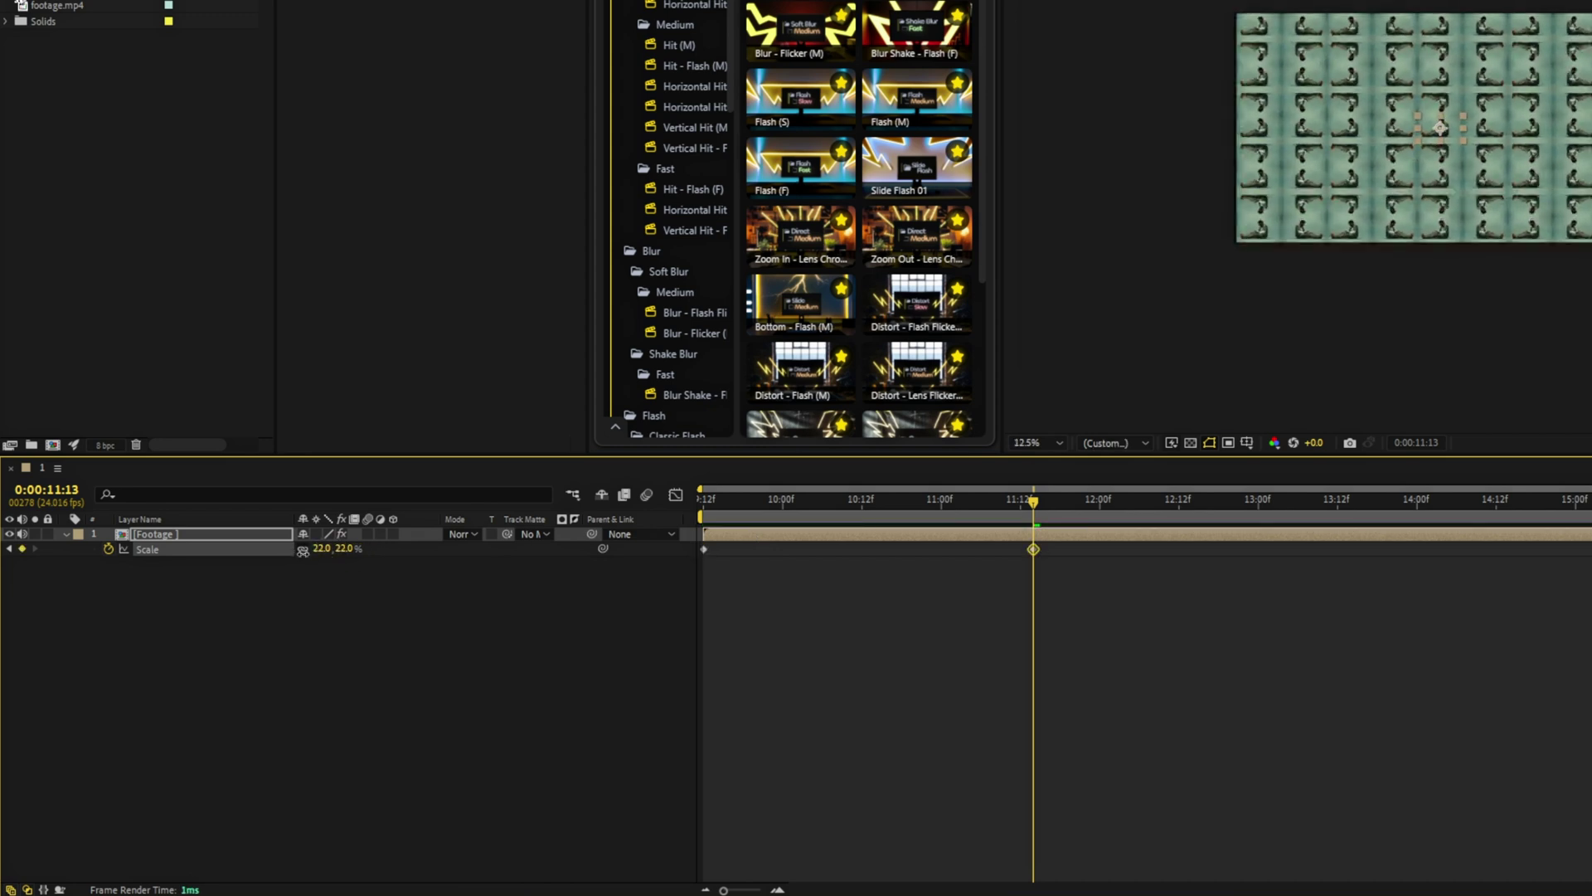
left_click(320, 548)
type("18")
key("Return")
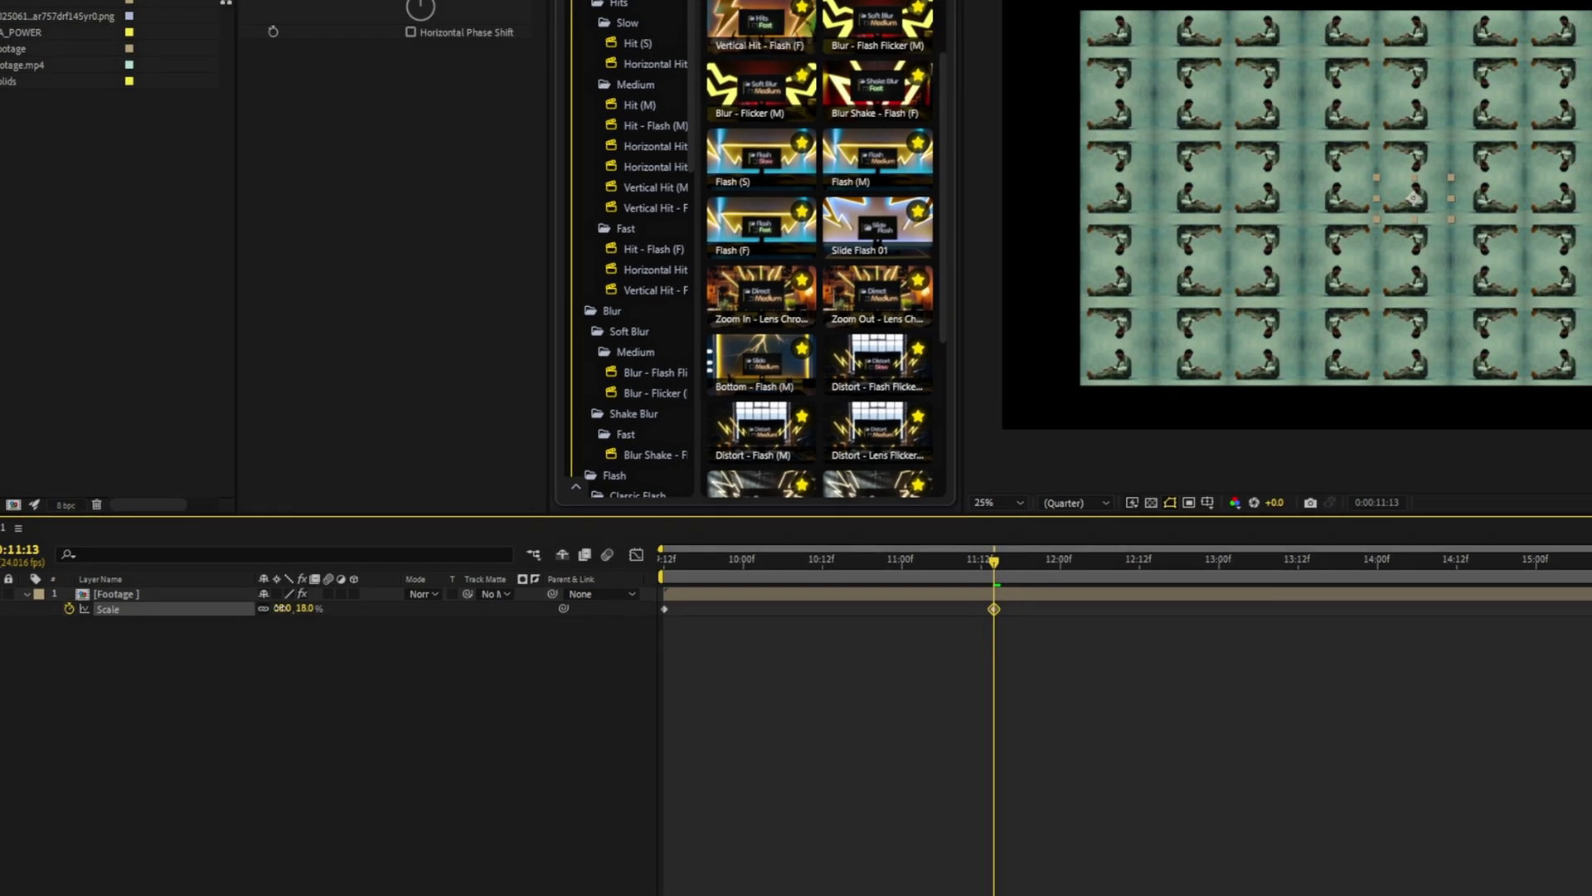
left_click_drag(279, 147, 307, 163)
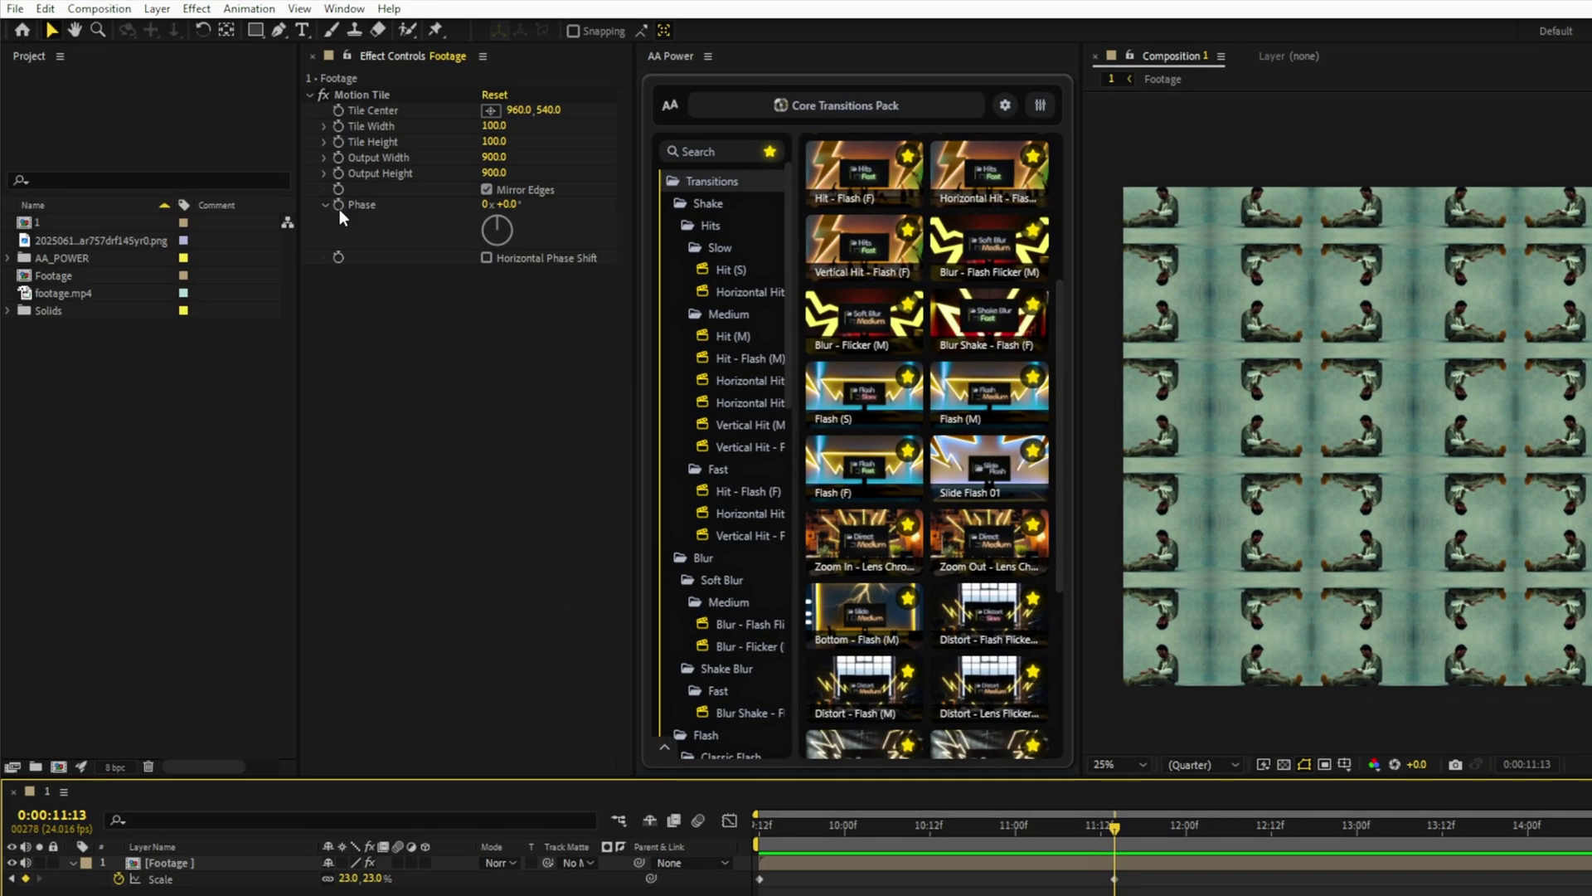
Add the expression time*100 to Motion Tile's Phase property
left_click(339, 207, "alt")
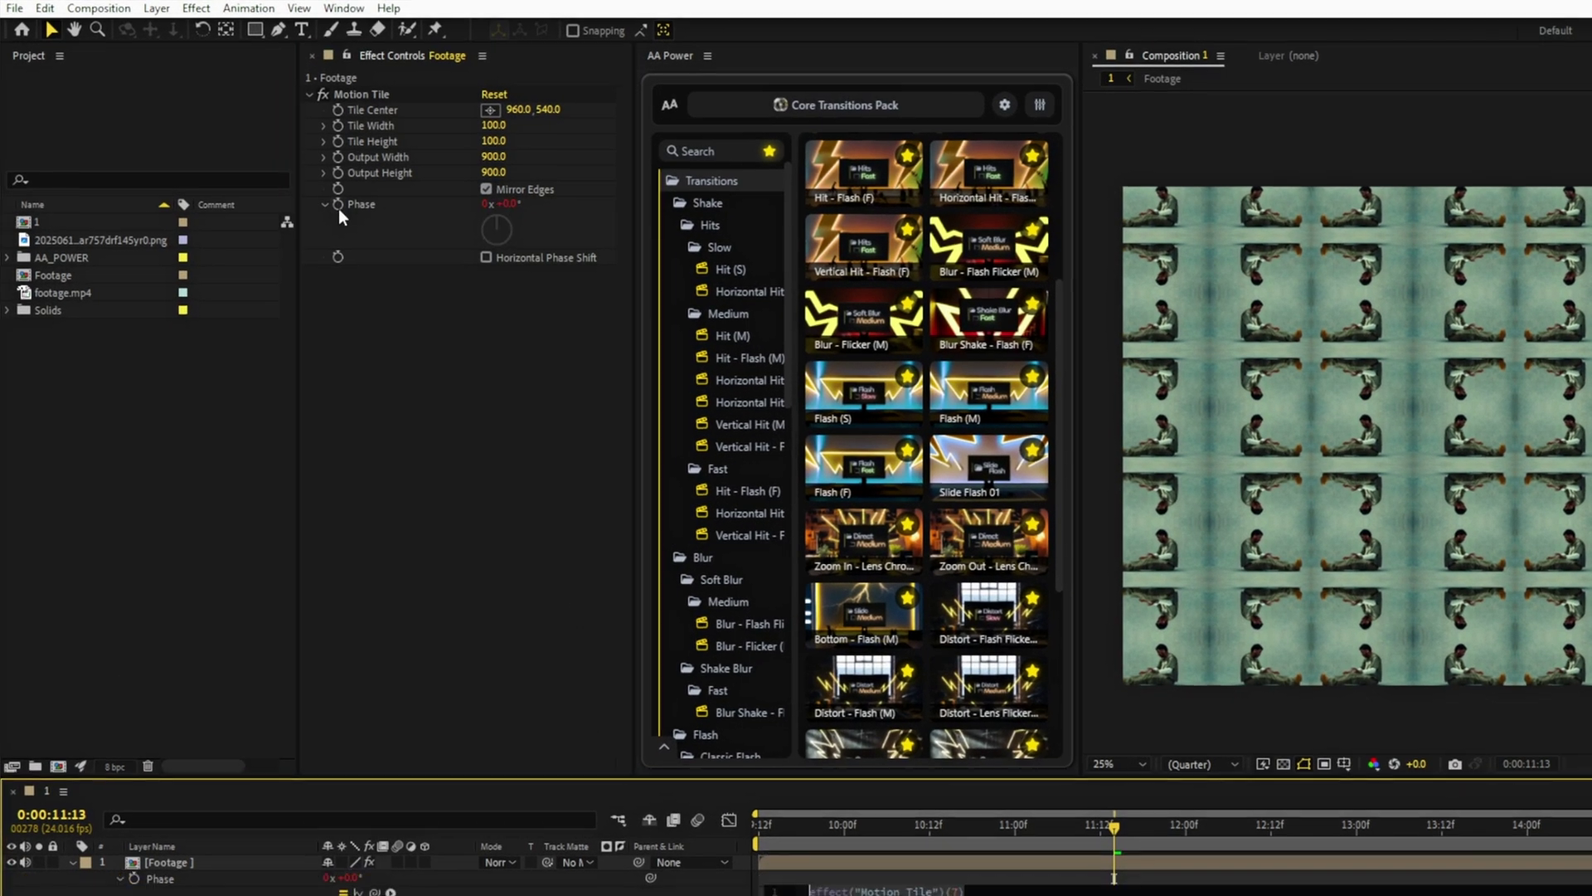
type("time")
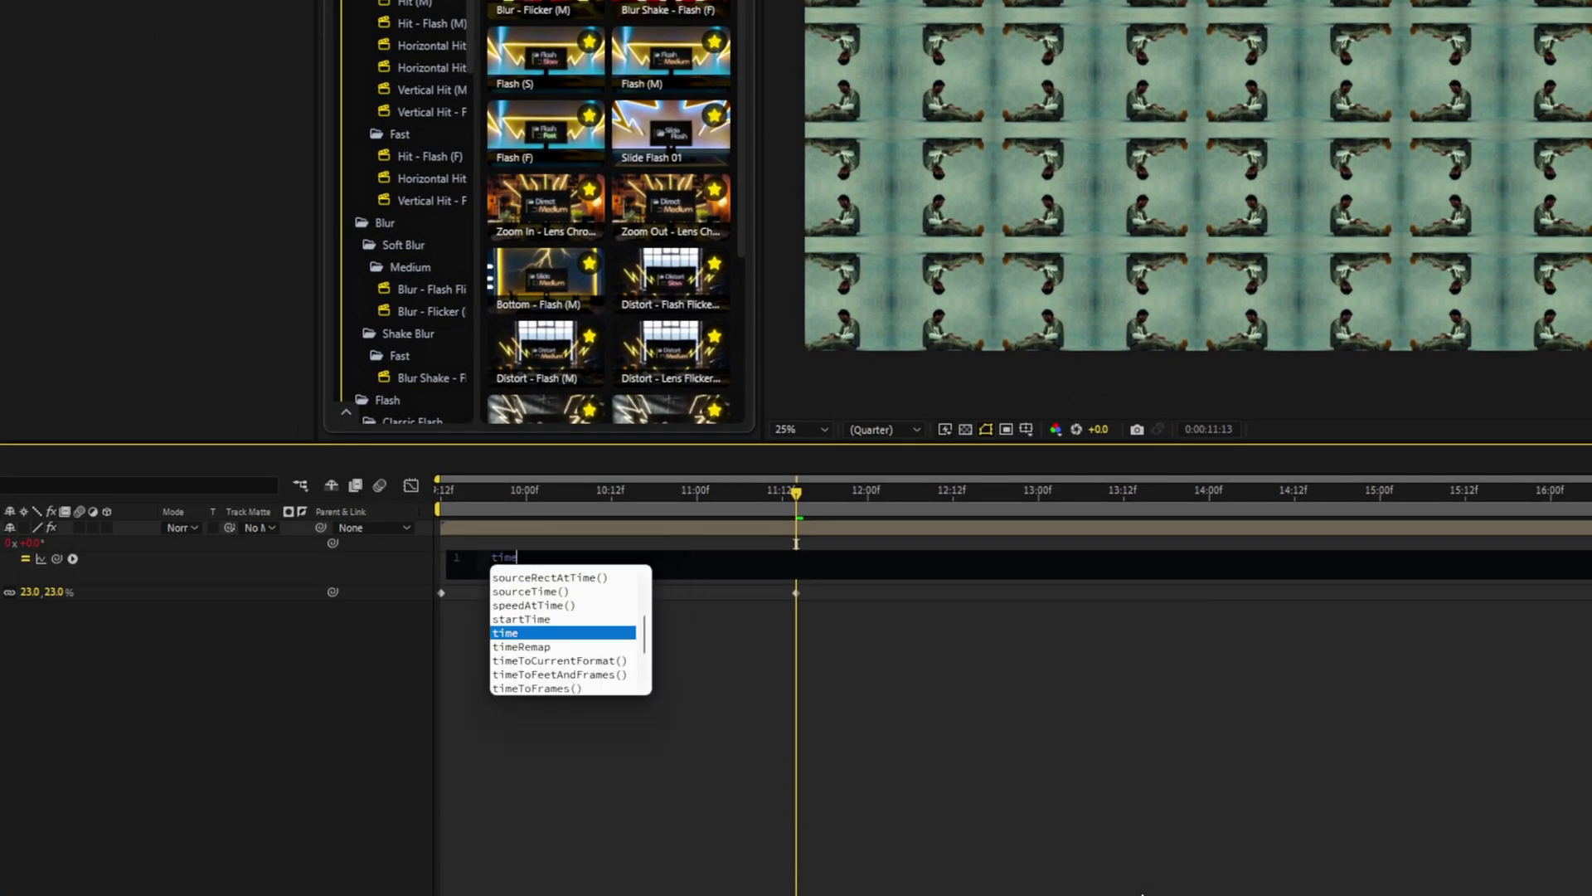
type("*")
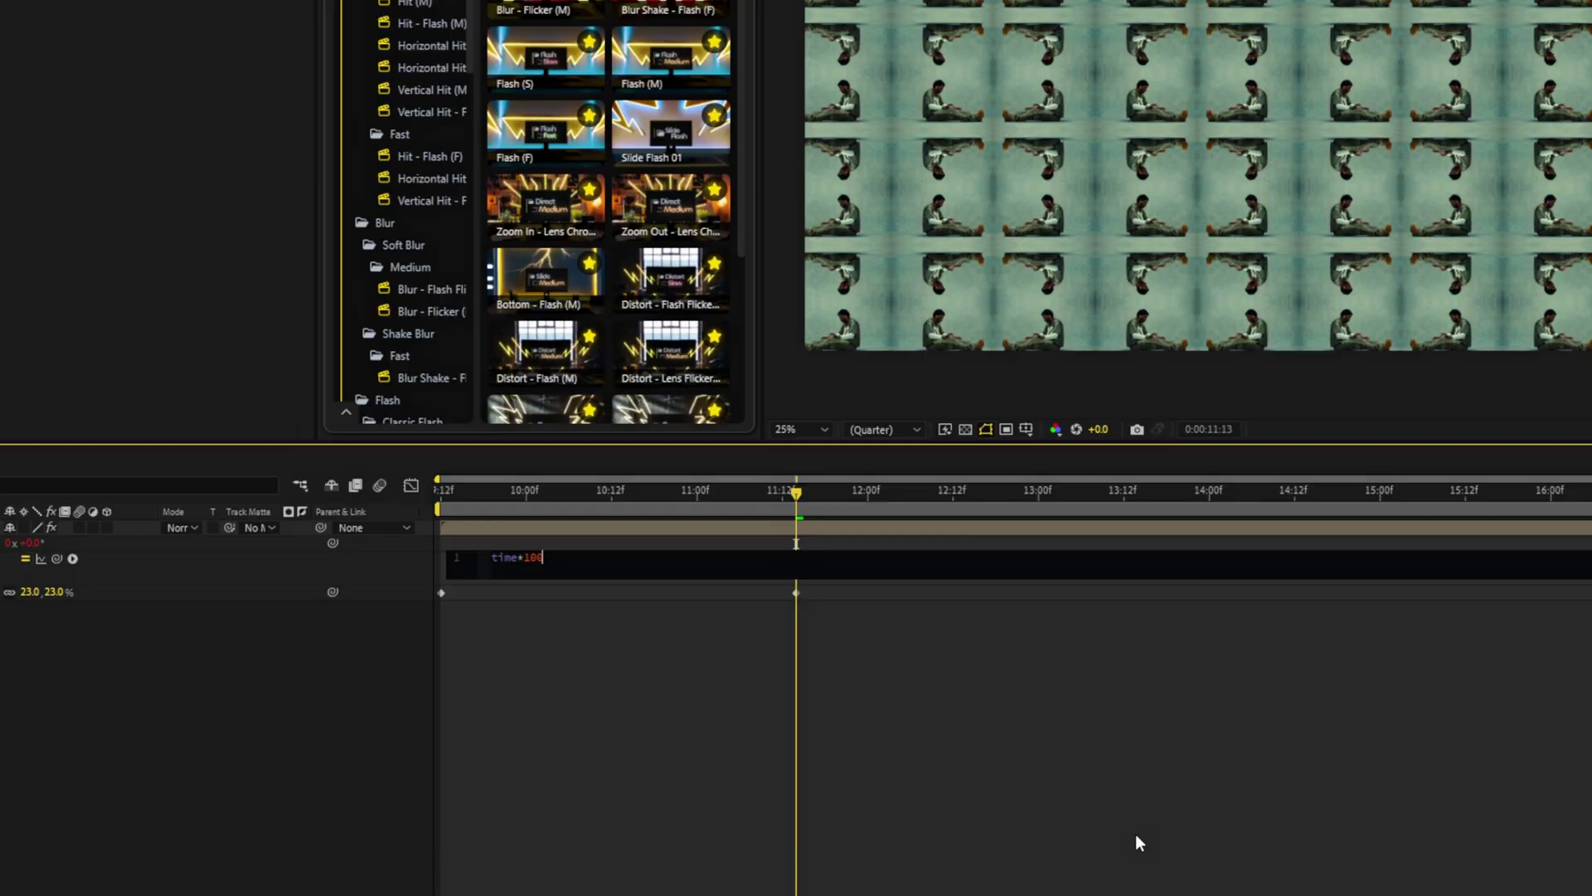
left_click(1136, 835)
Preview the tile phase animation and try Motion Tile's Horizontal Phase Shift option
key("space")
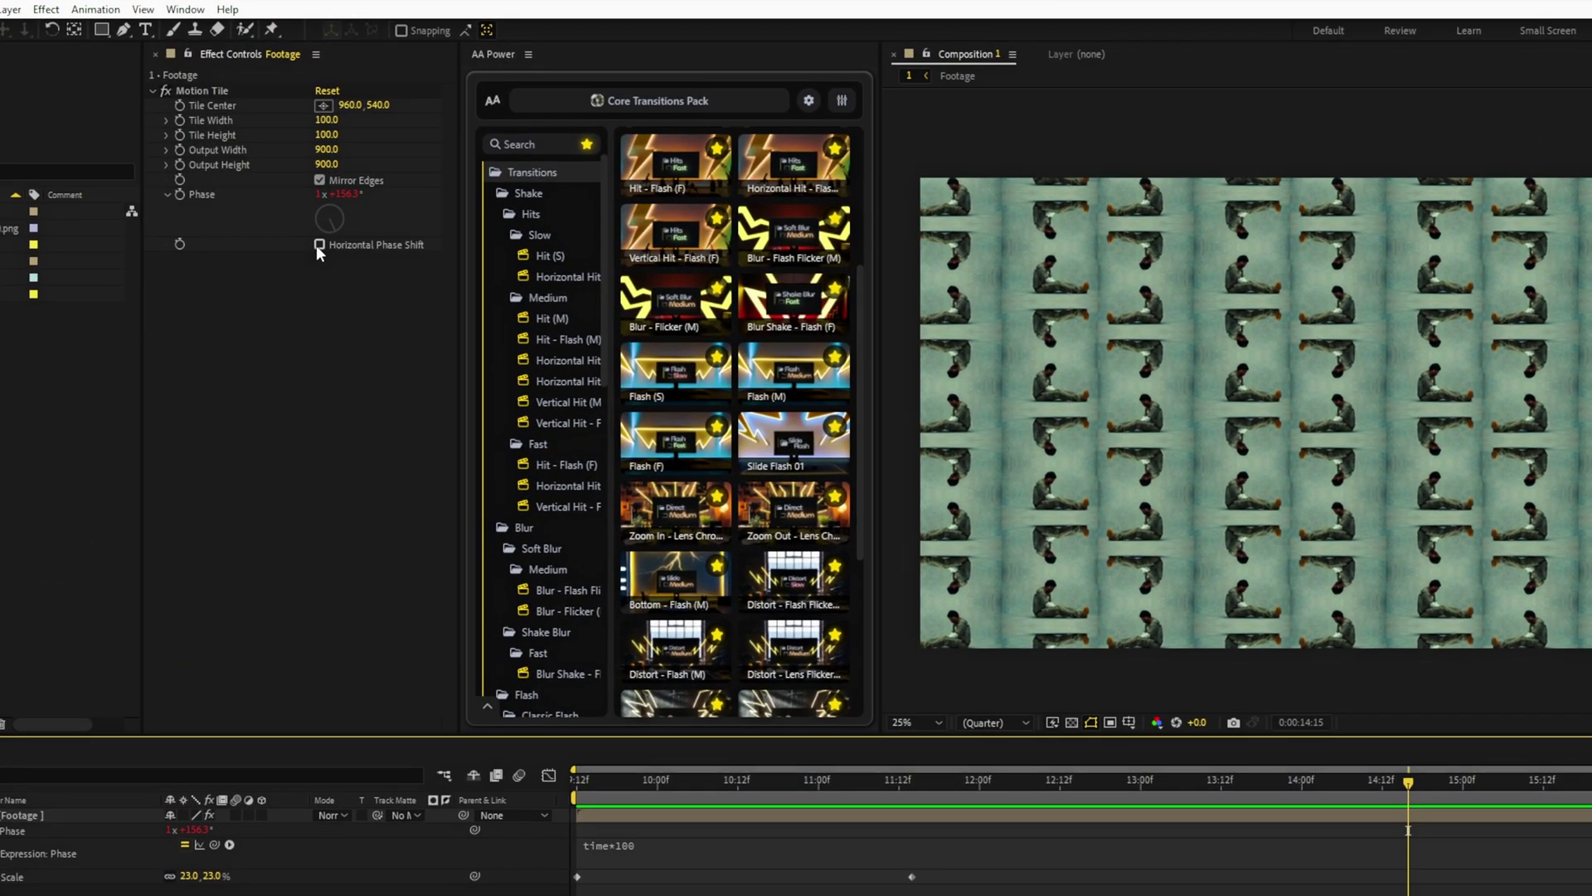
left_click(317, 245)
left_click(321, 246)
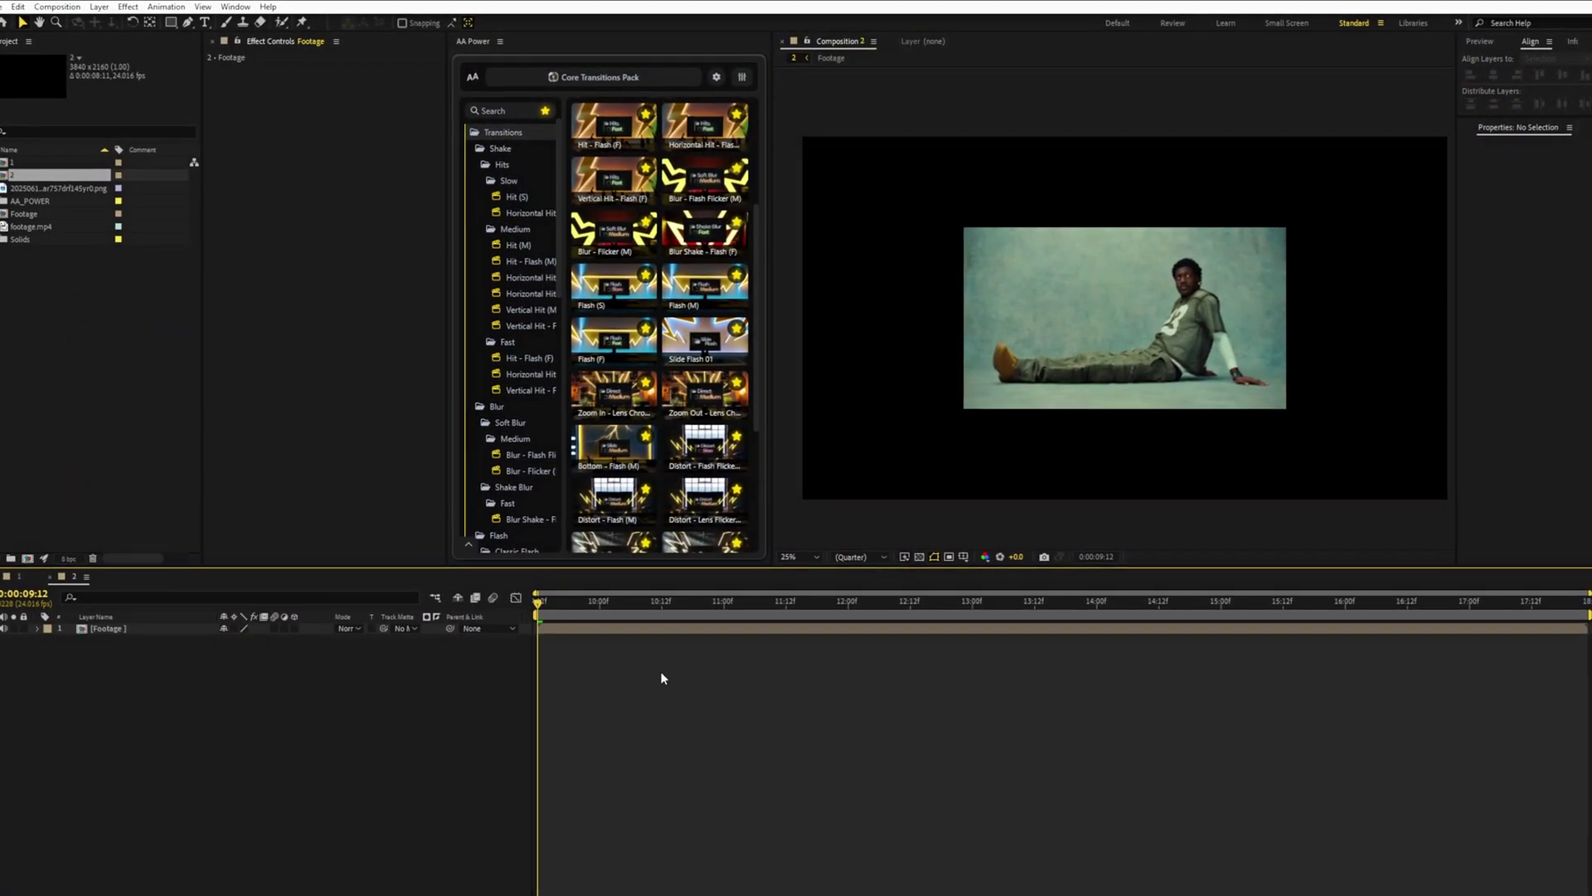
Set the Footage layer's scale to 200% in composition 2
key("s")
left_click(232, 637)
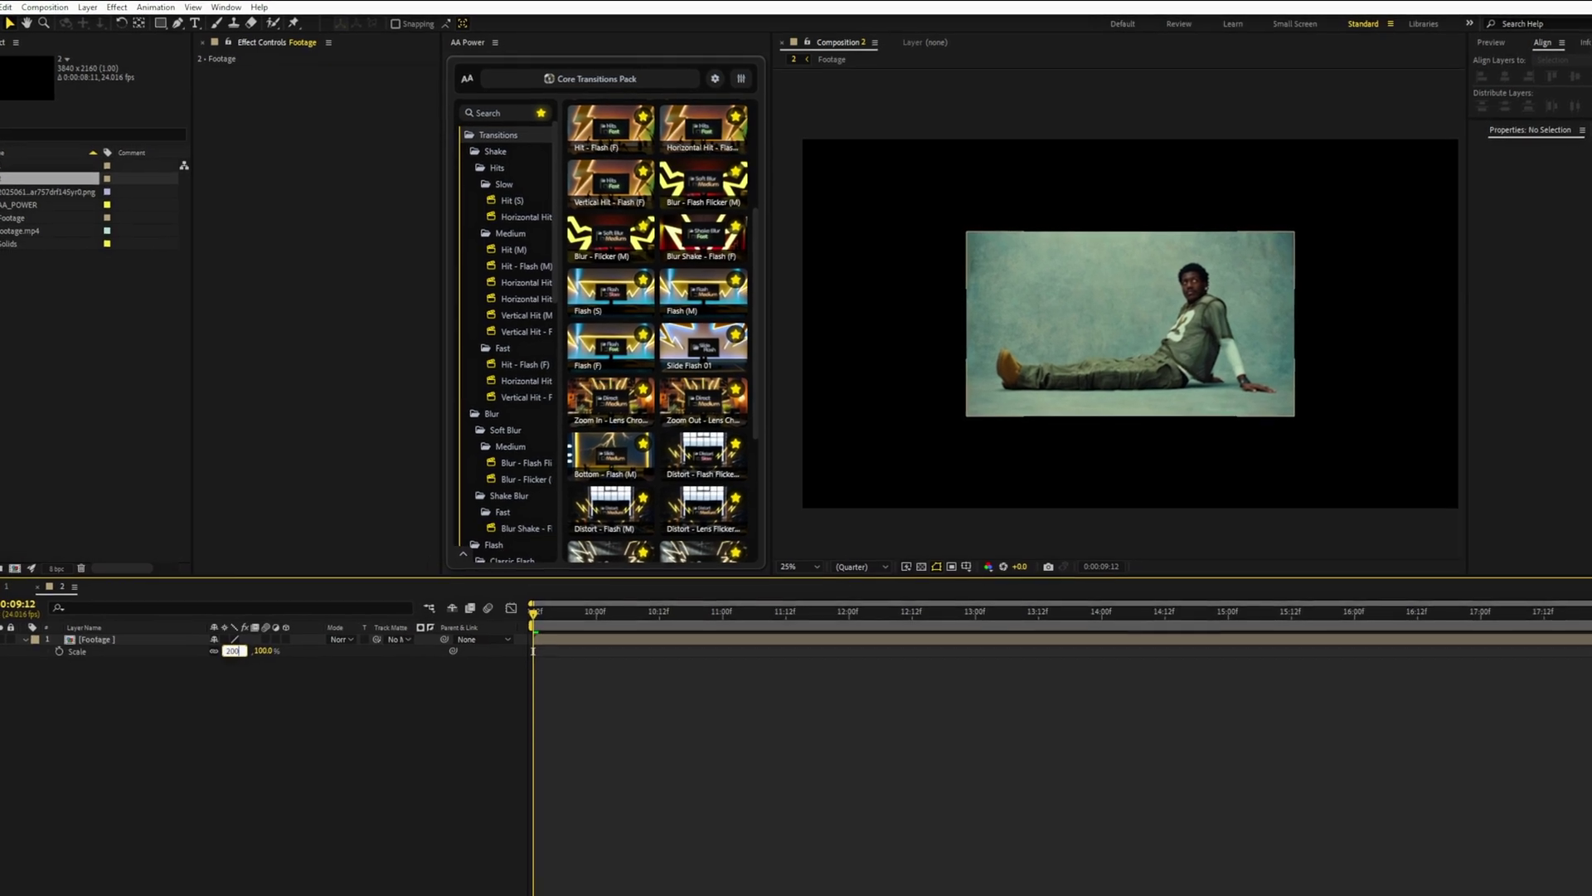
type("200")
key("Return")
Apply the CC RepeTile effect to the Footage layer in composition 2
key("ctrl+space")
type("cc r")
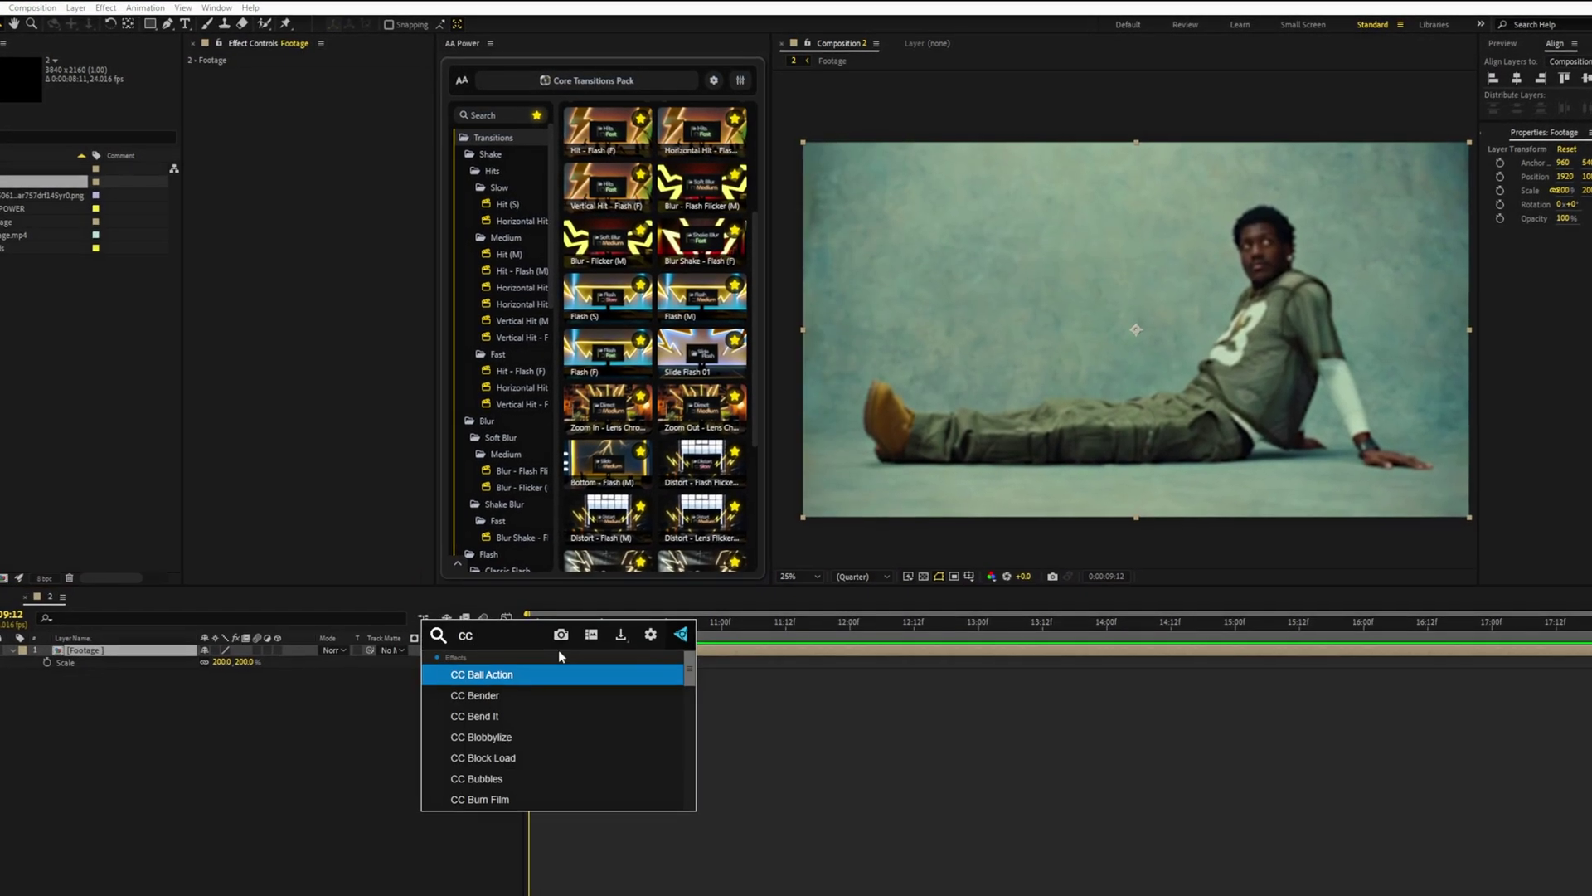
type("epe")
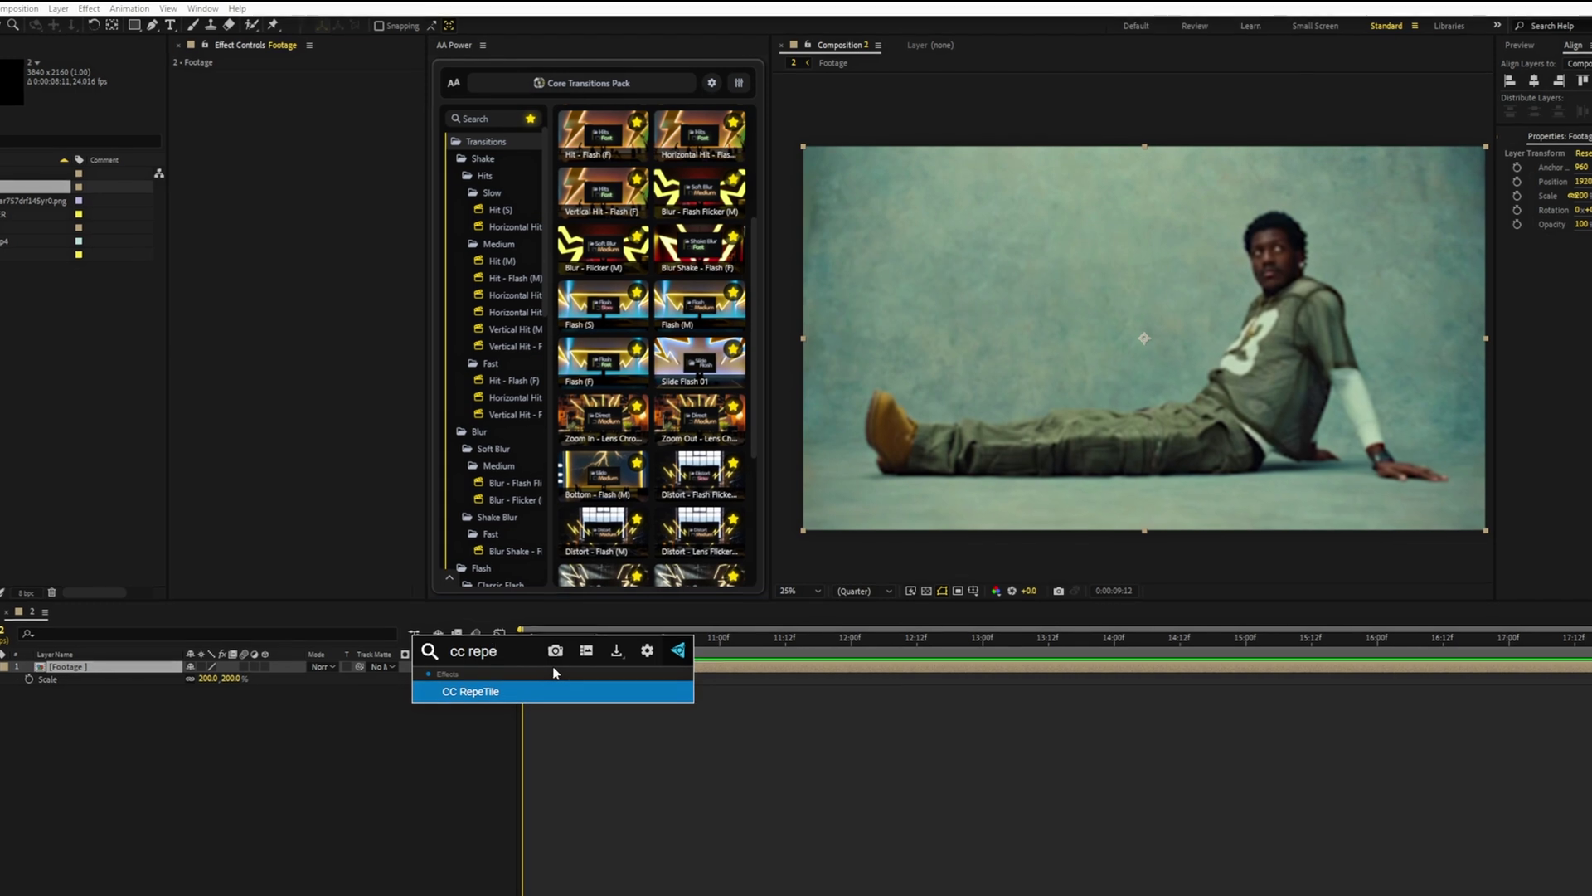
key("Return")
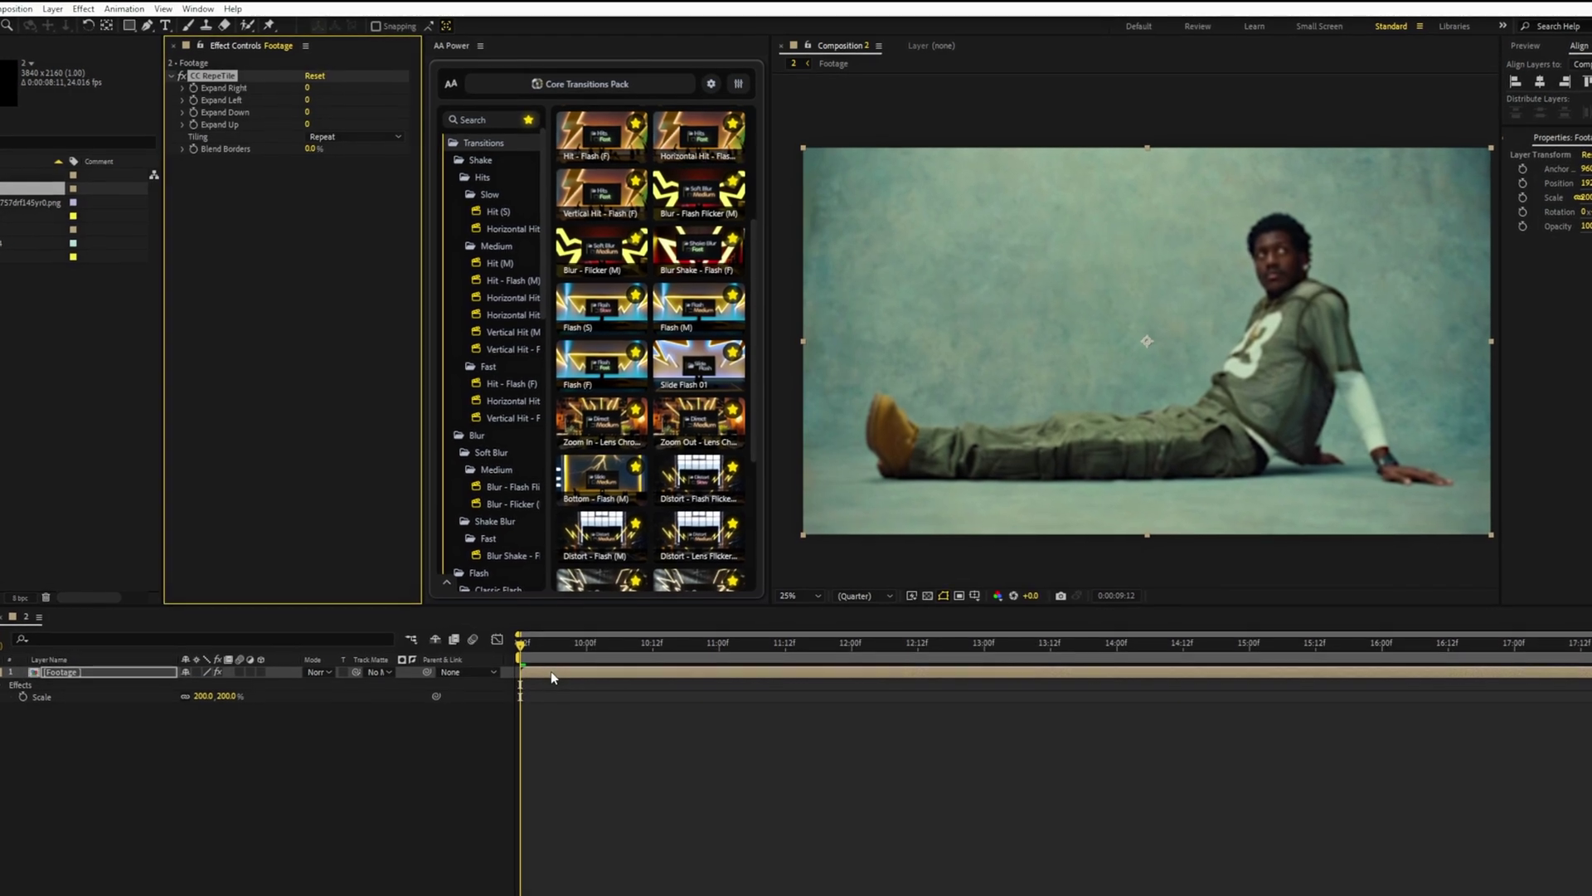
Keyframe the Footage layer's scale at the start and reduce it to 22% at 0:00:11:03
left_click(26, 693)
left_click(739, 641)
left_click_drag(218, 693, 70, 694)
Set CC RepeTile's Expand Right, Left, Down and Up values to 7804 each
left_click_drag(302, 89, 573, 101)
left_click(302, 101)
type("7804")
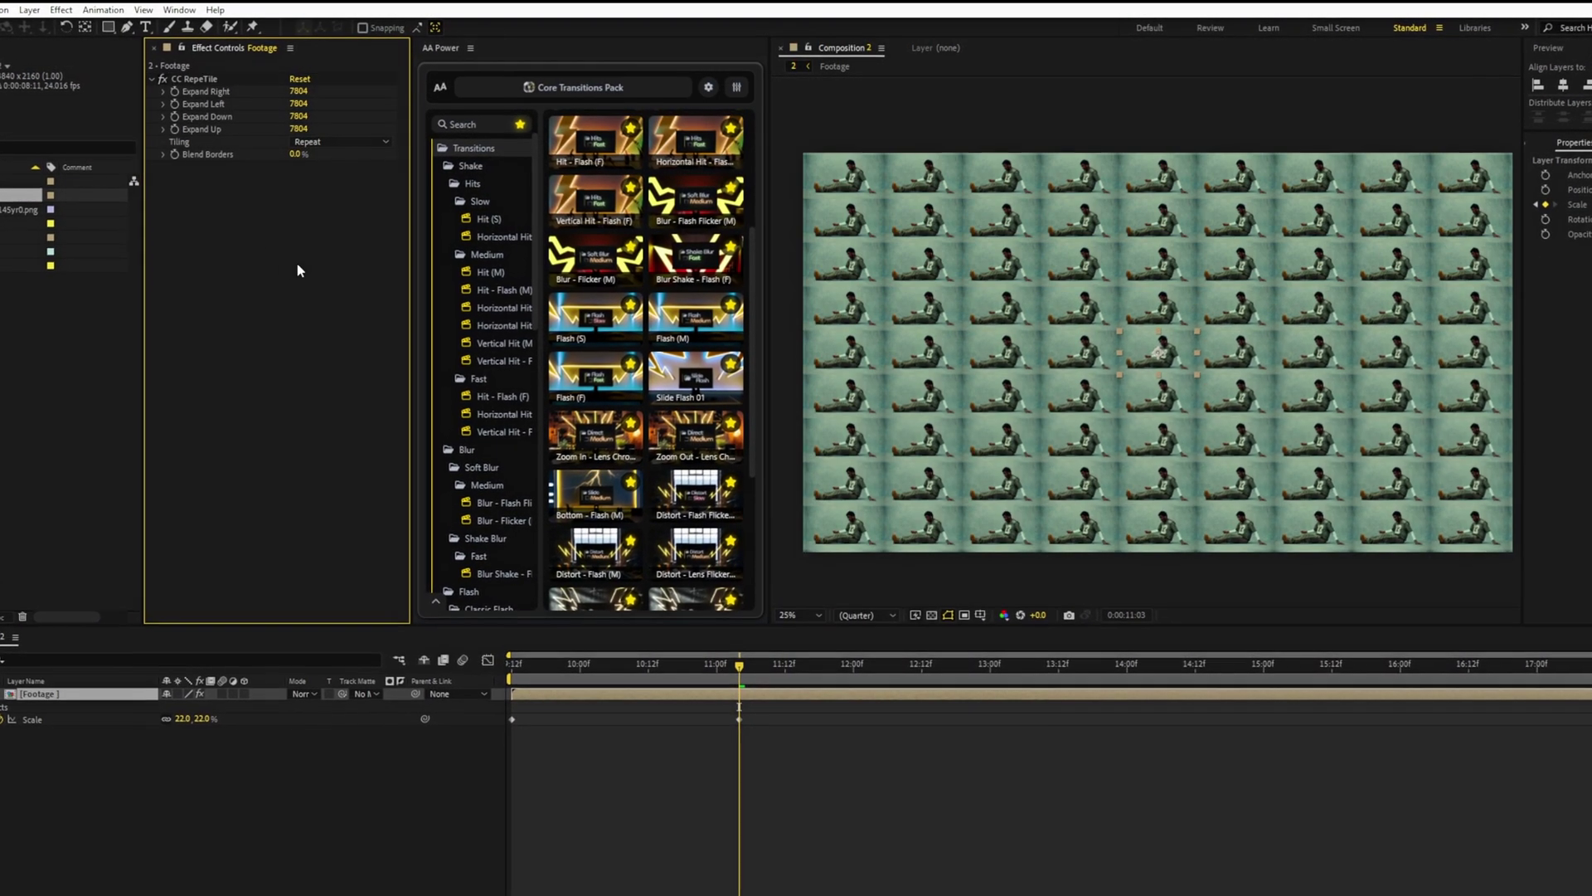
Try the Checker Flip H, Checker Flip V and Unfold tiling modes in CC RepeTile
left_click(323, 141)
left_click(319, 173)
left_click(321, 141)
left_click(316, 192)
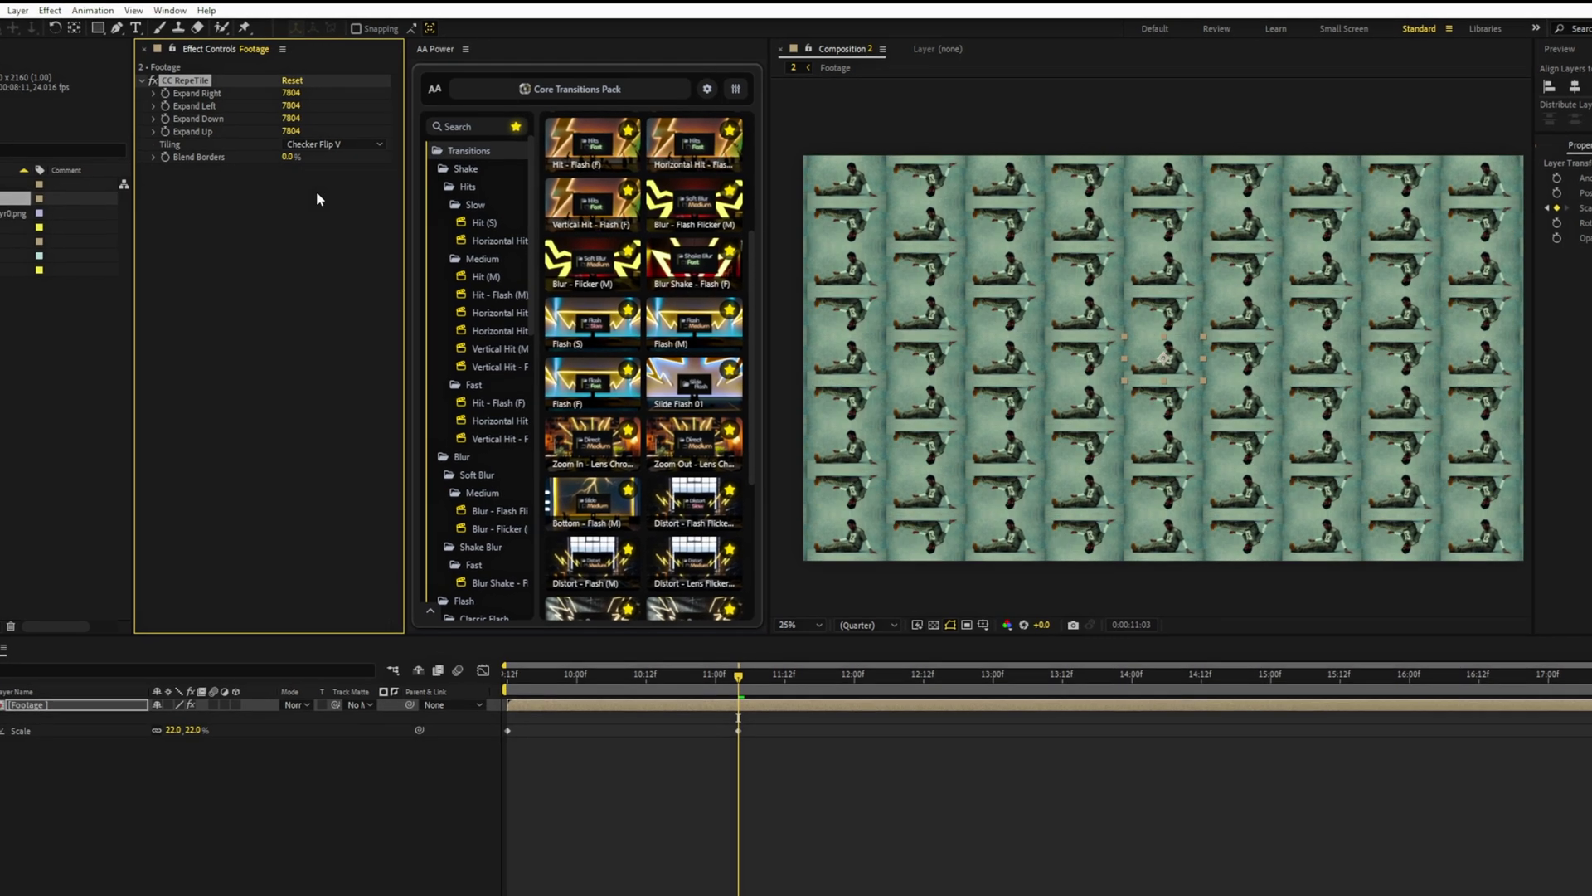
left_click(328, 143)
left_click(324, 209)
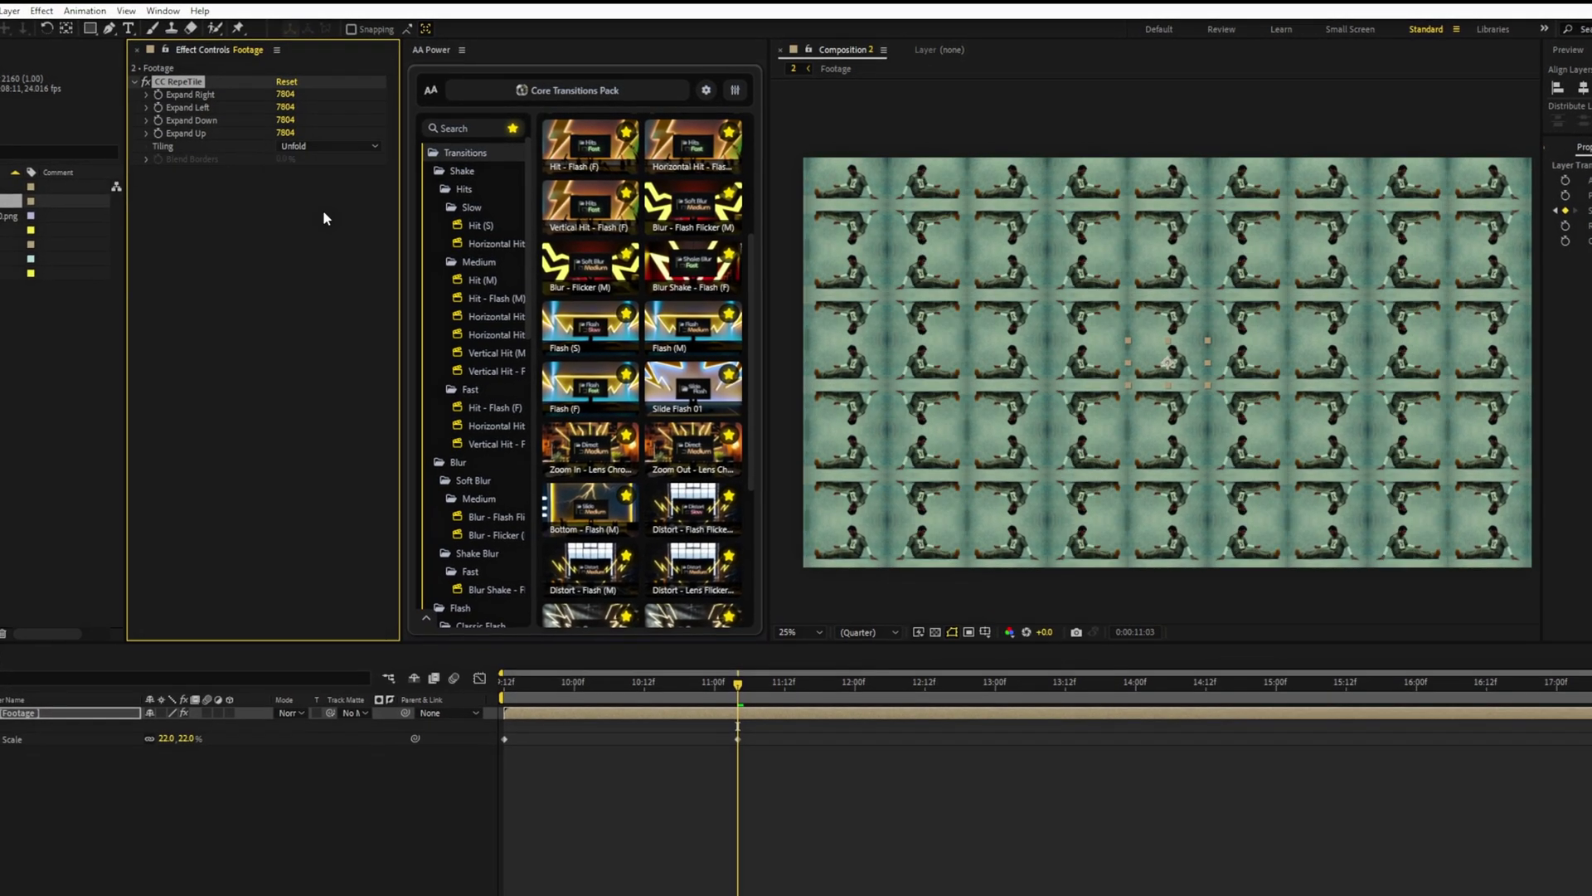
Try the Checker 180 deg, Checker Flip 45 deg and Rosette tiling modes in CC RepeTile
left_click(327, 145)
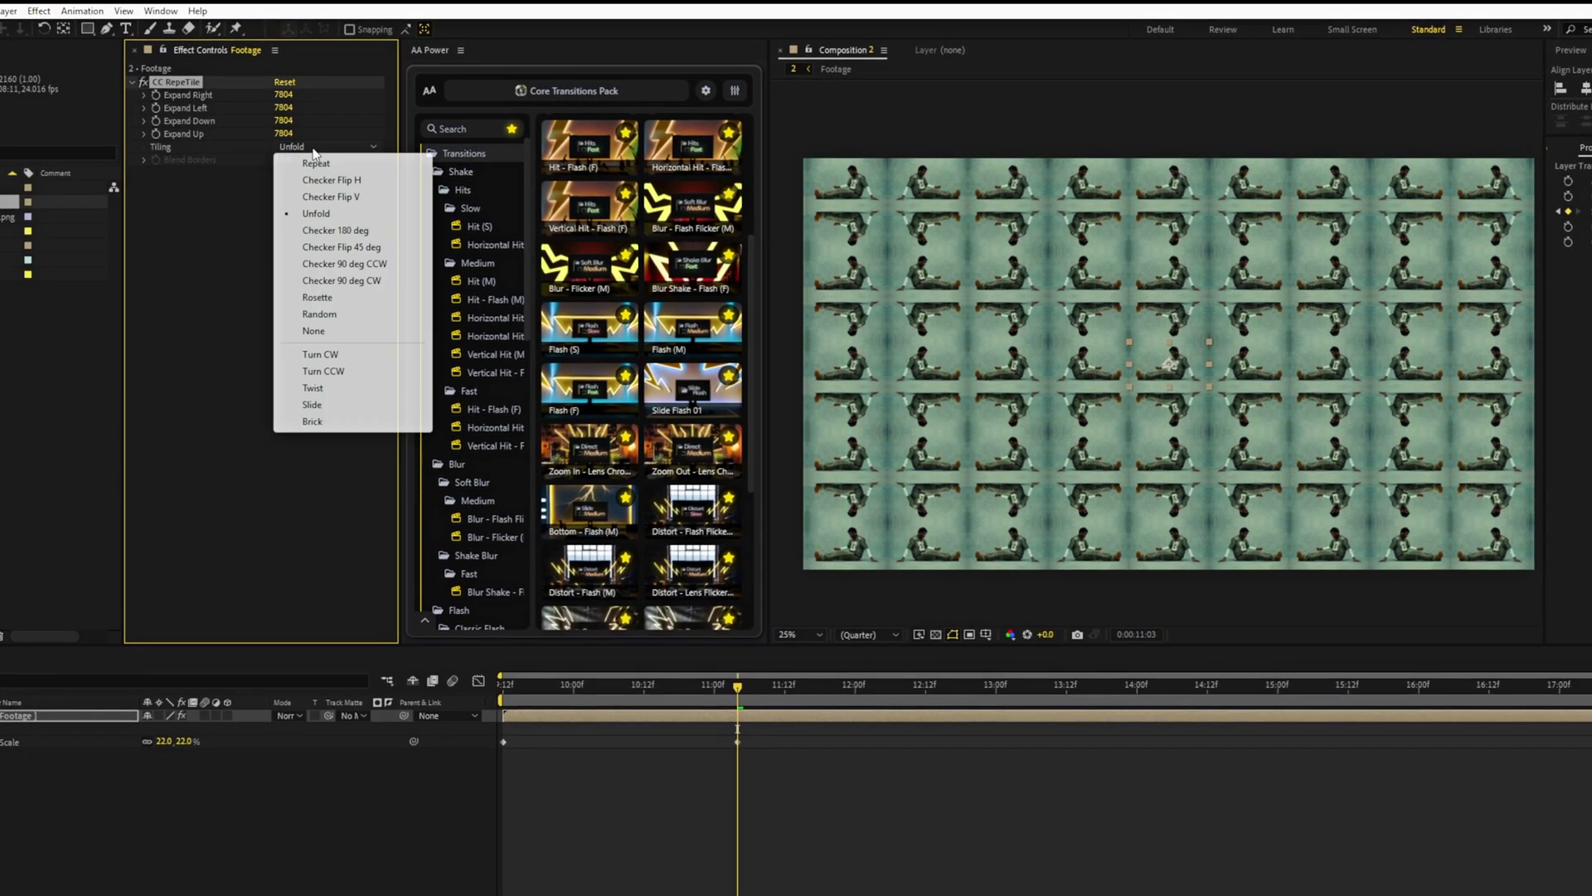
left_click(324, 230)
left_click(328, 146)
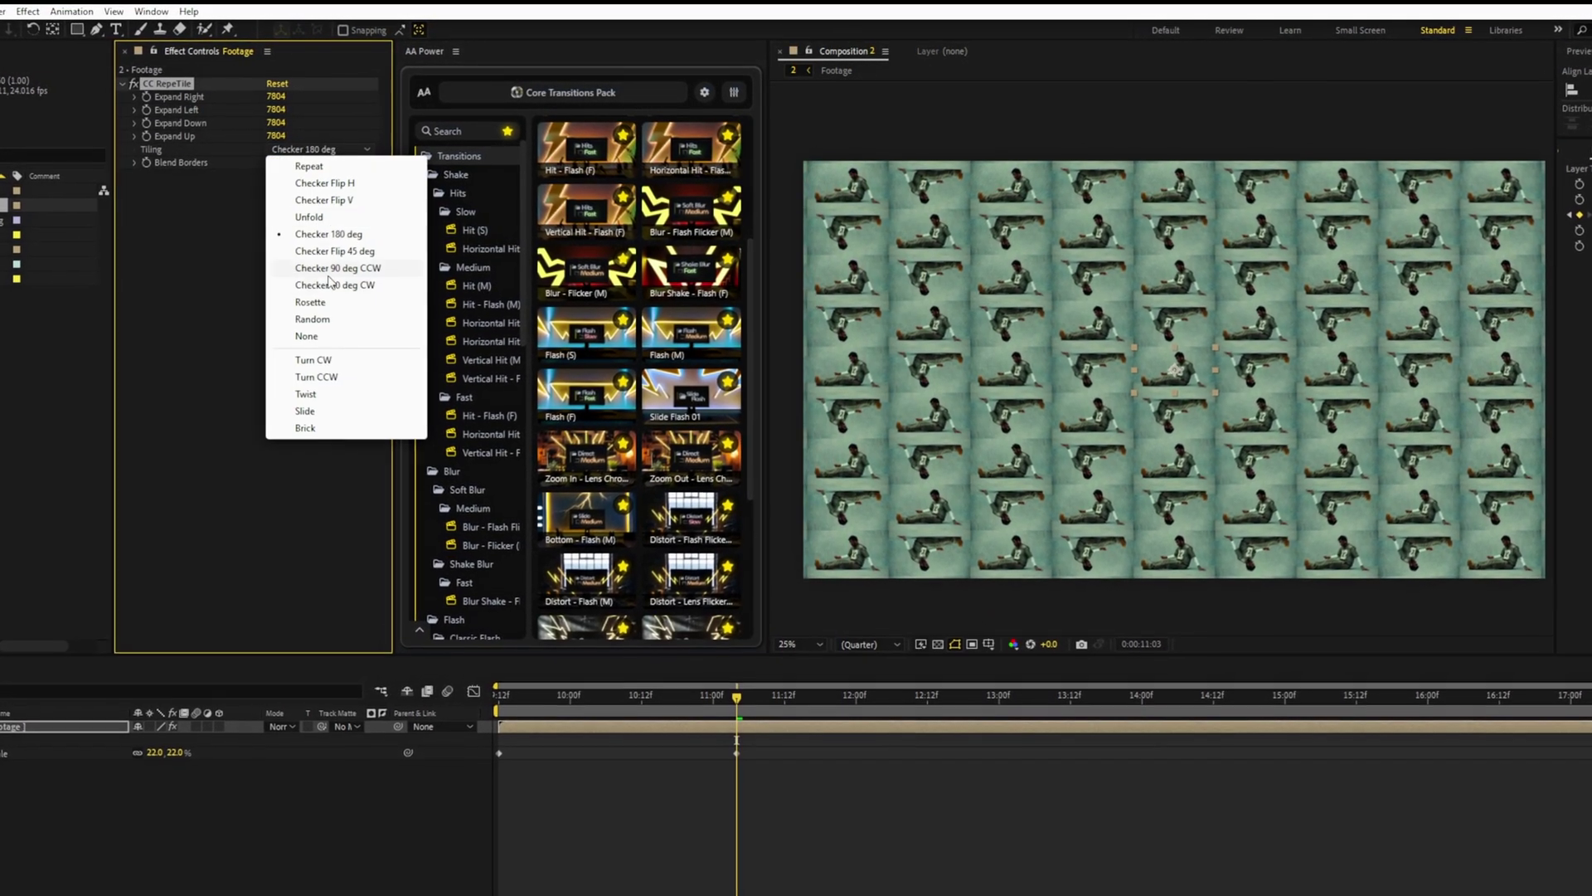
left_click(324, 250)
left_click(328, 148)
left_click(312, 300)
Set CC RepeTile's tiling mode to Brick and its Blend Borders to 60%
left_click(303, 151)
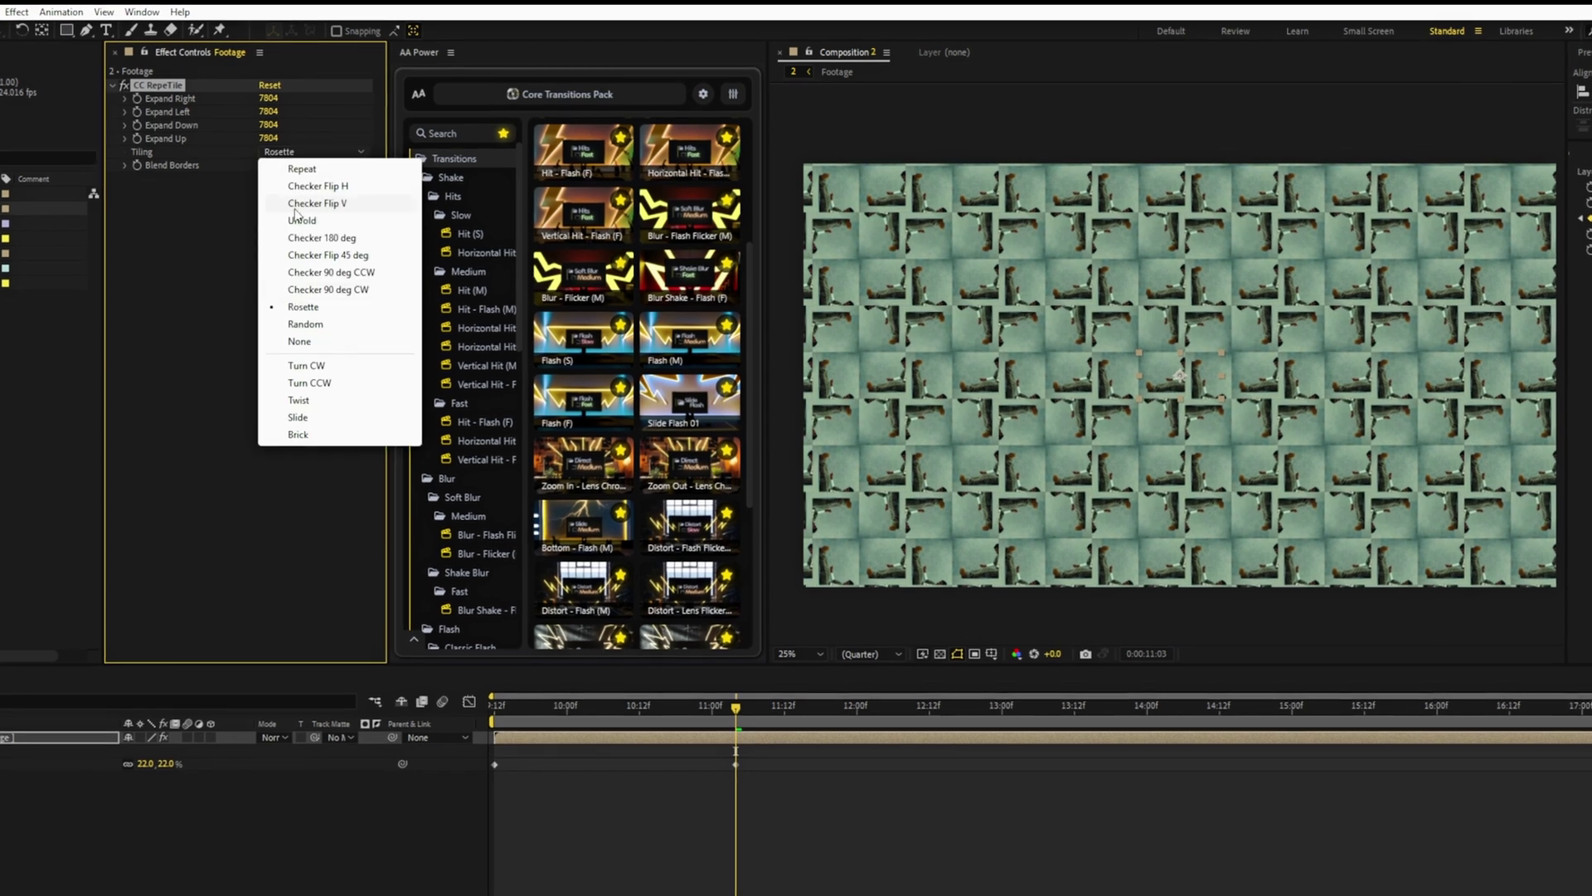
left_click(301, 320)
left_click(290, 151)
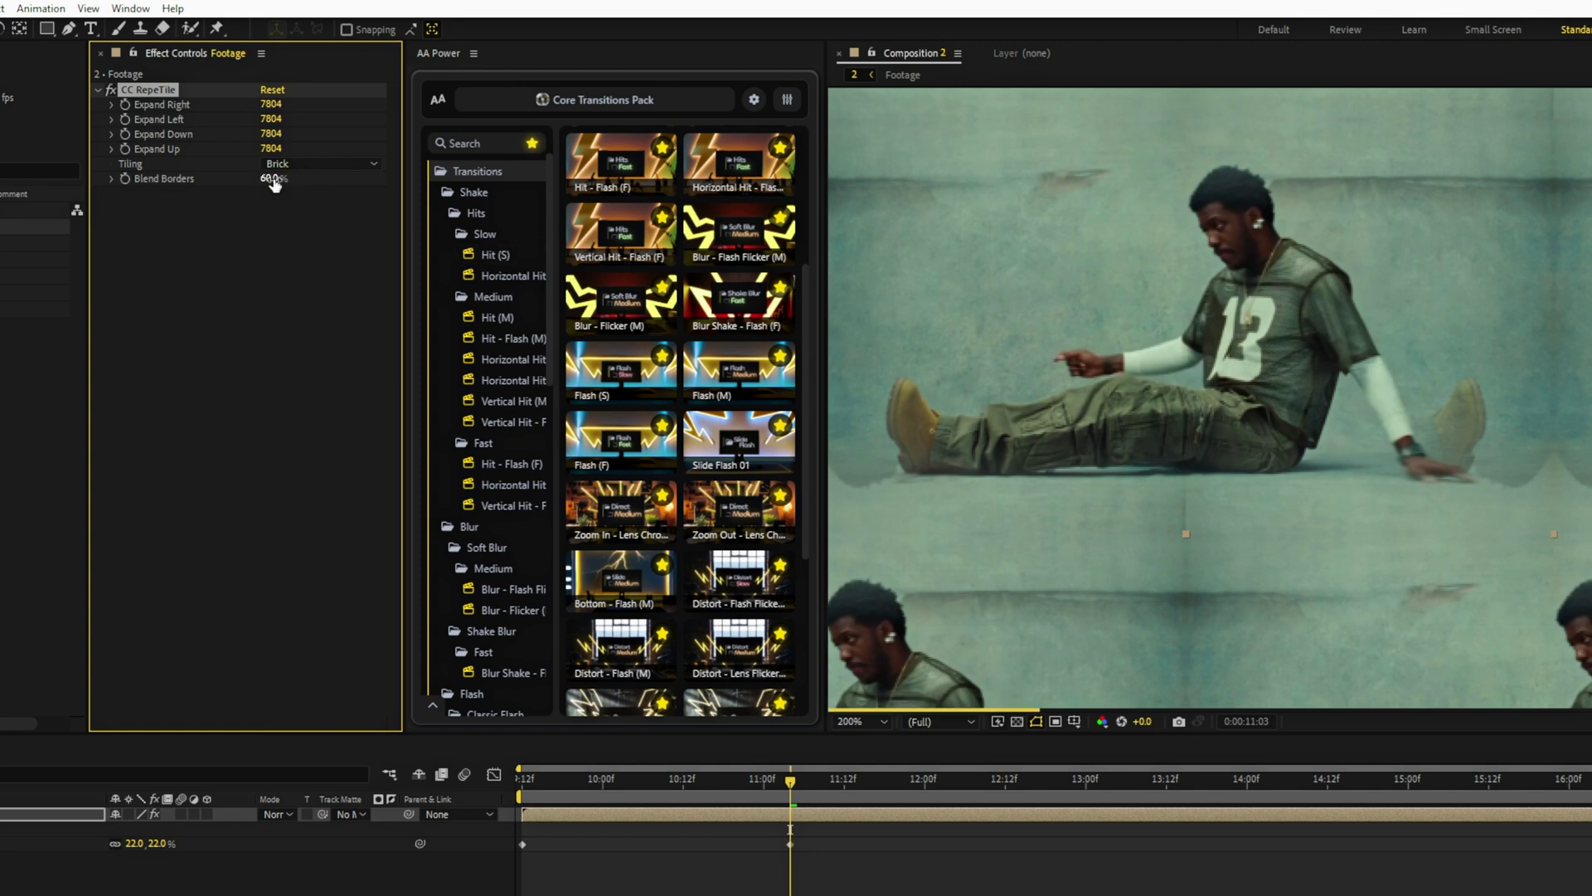
Inspect the blended tile borders and play back the brick-tiled footage in composition 2
scroll(1302, 511, "down", 6)
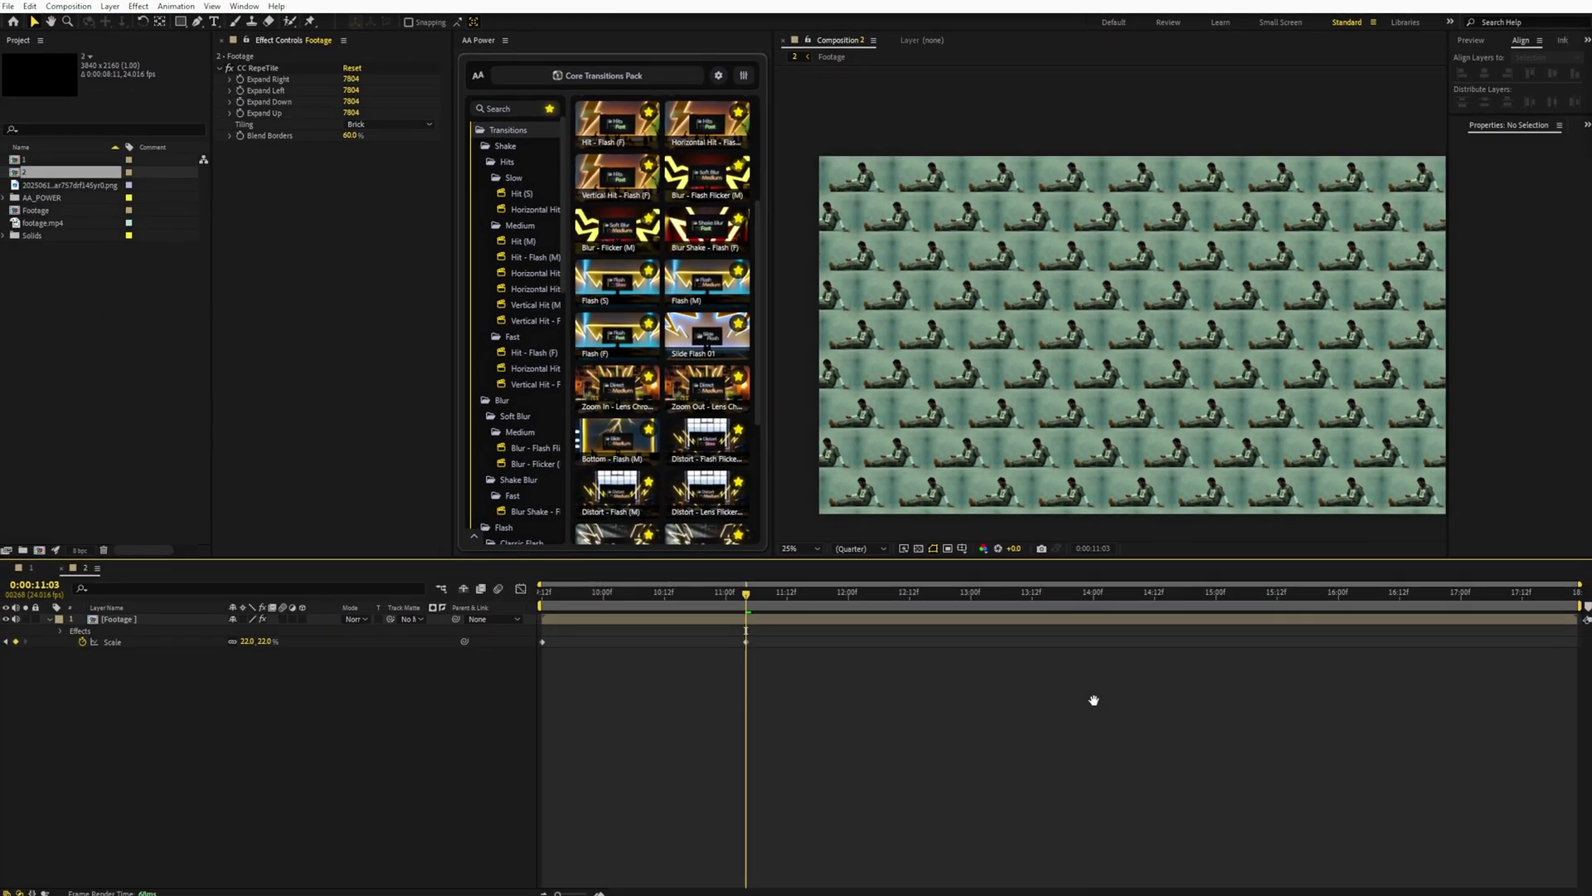
key("space")
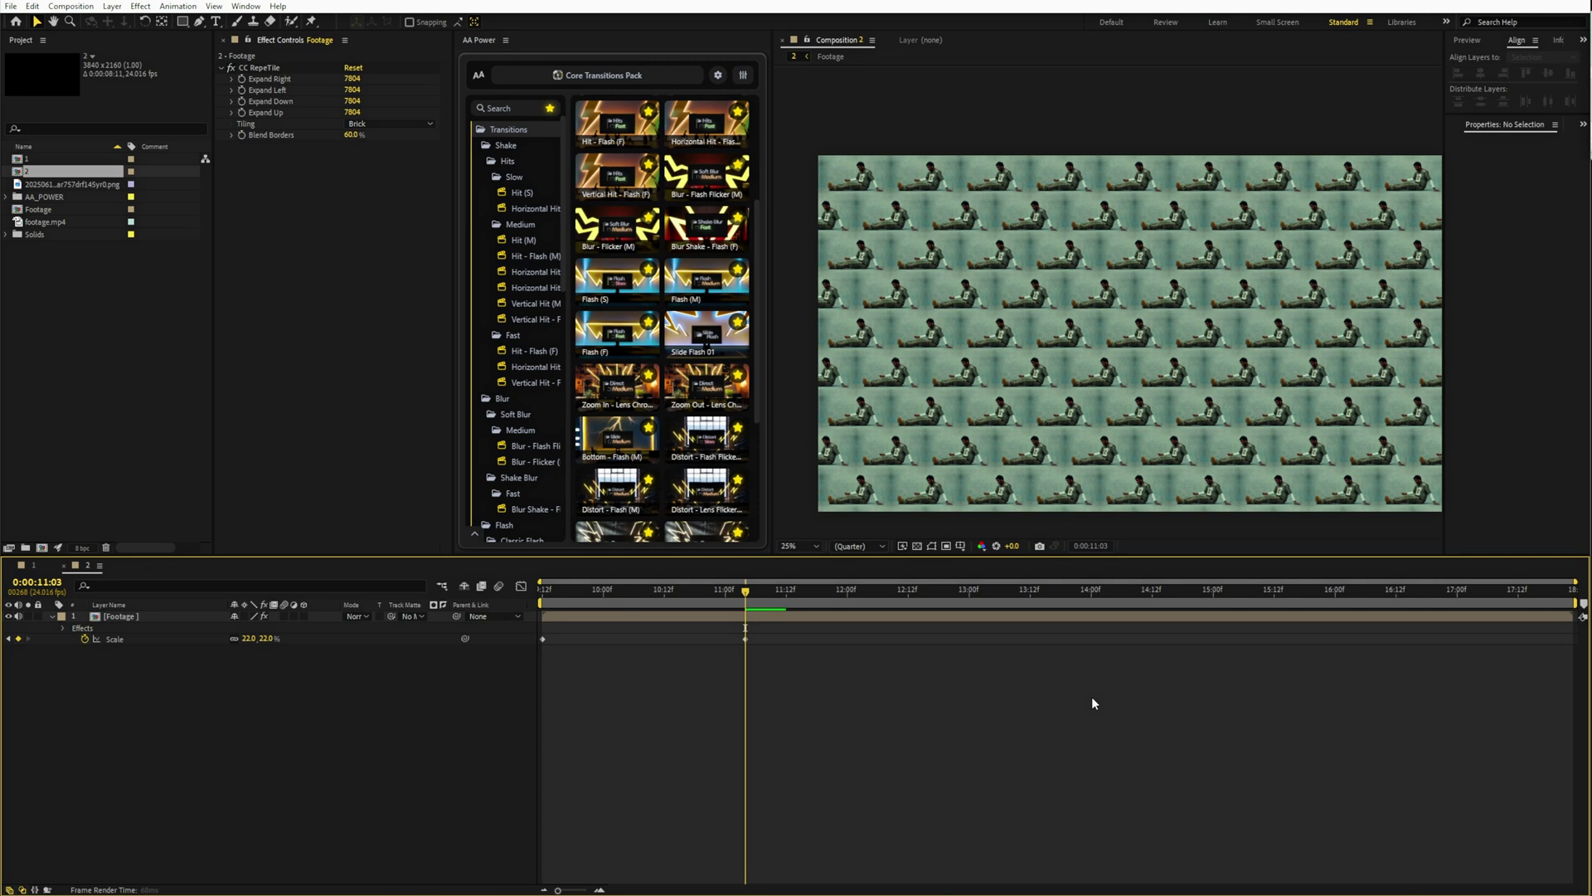
key("space")
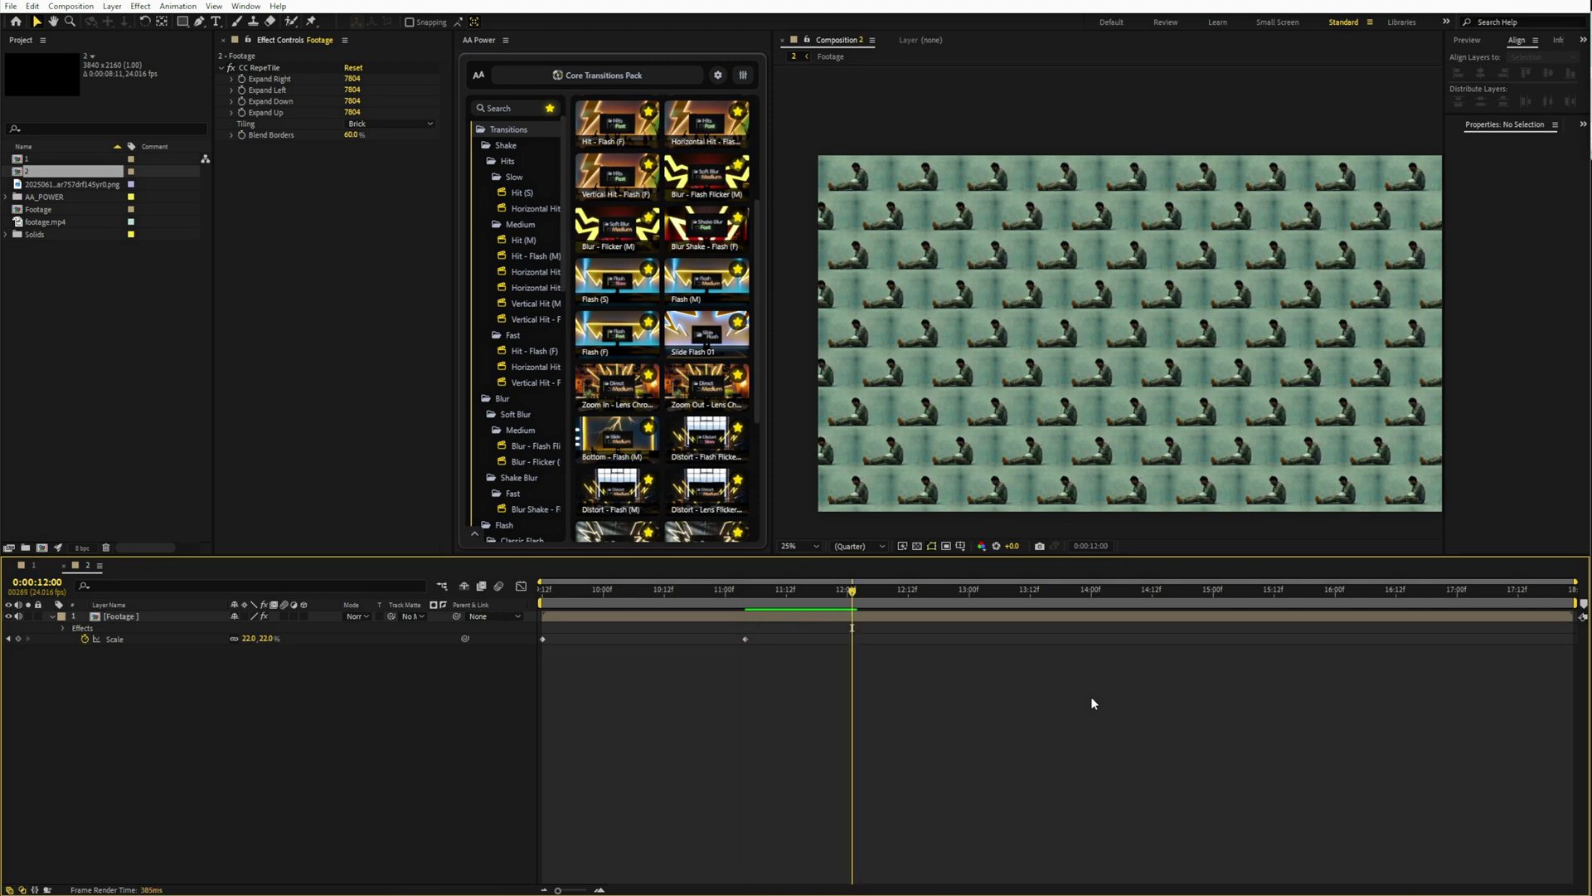
key("space")
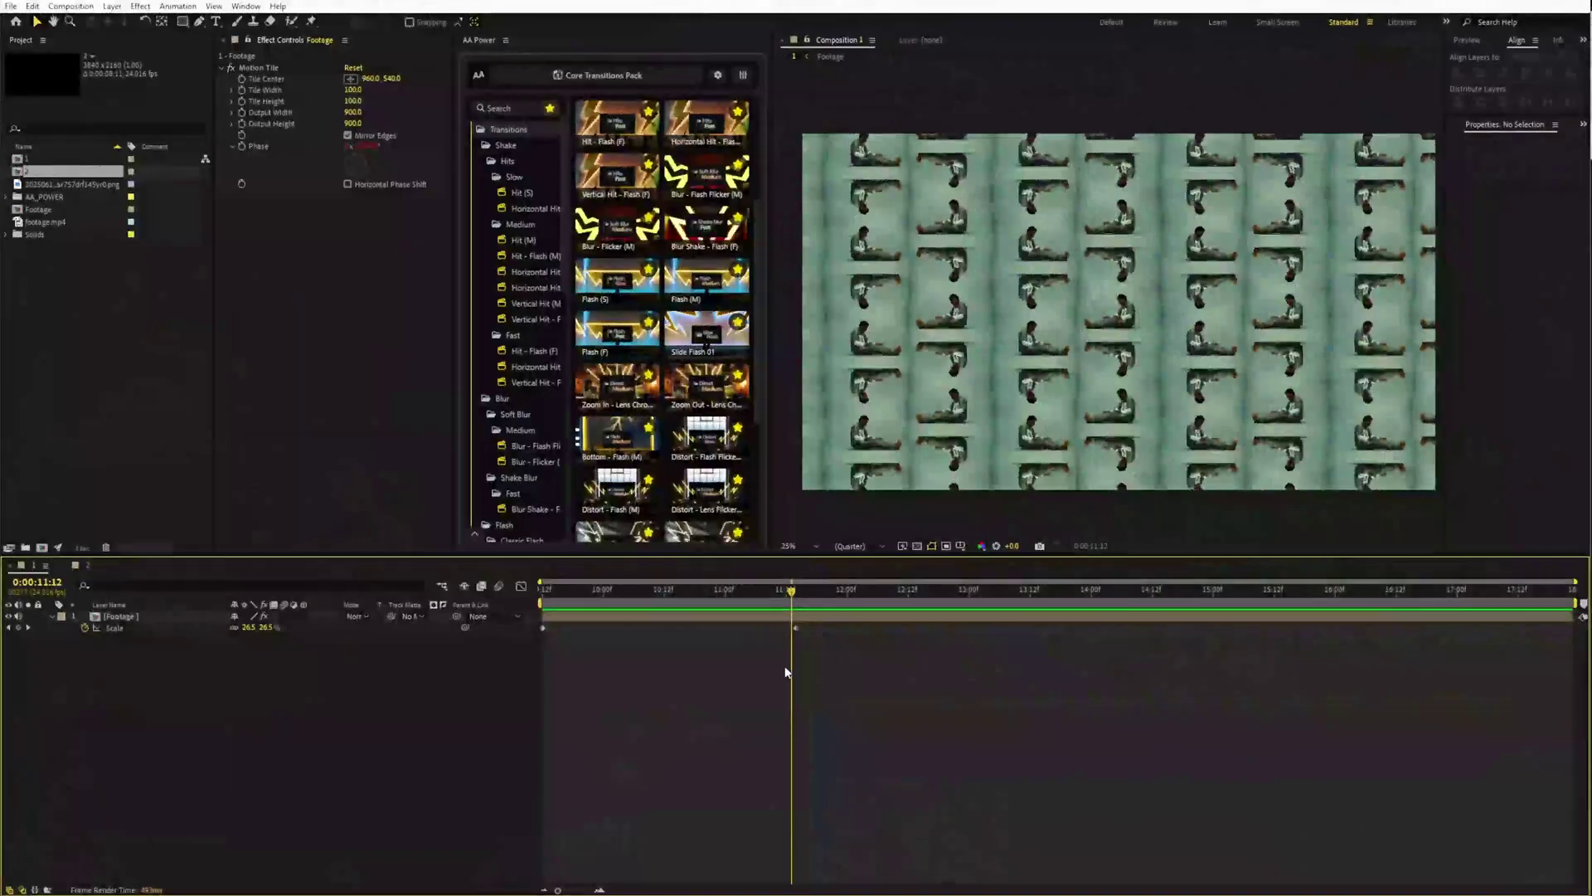
Add an adjustment layer above the Footage layer in composition 1
right_click(483, 670)
mouse_move(530, 676)
left_click(724, 788)
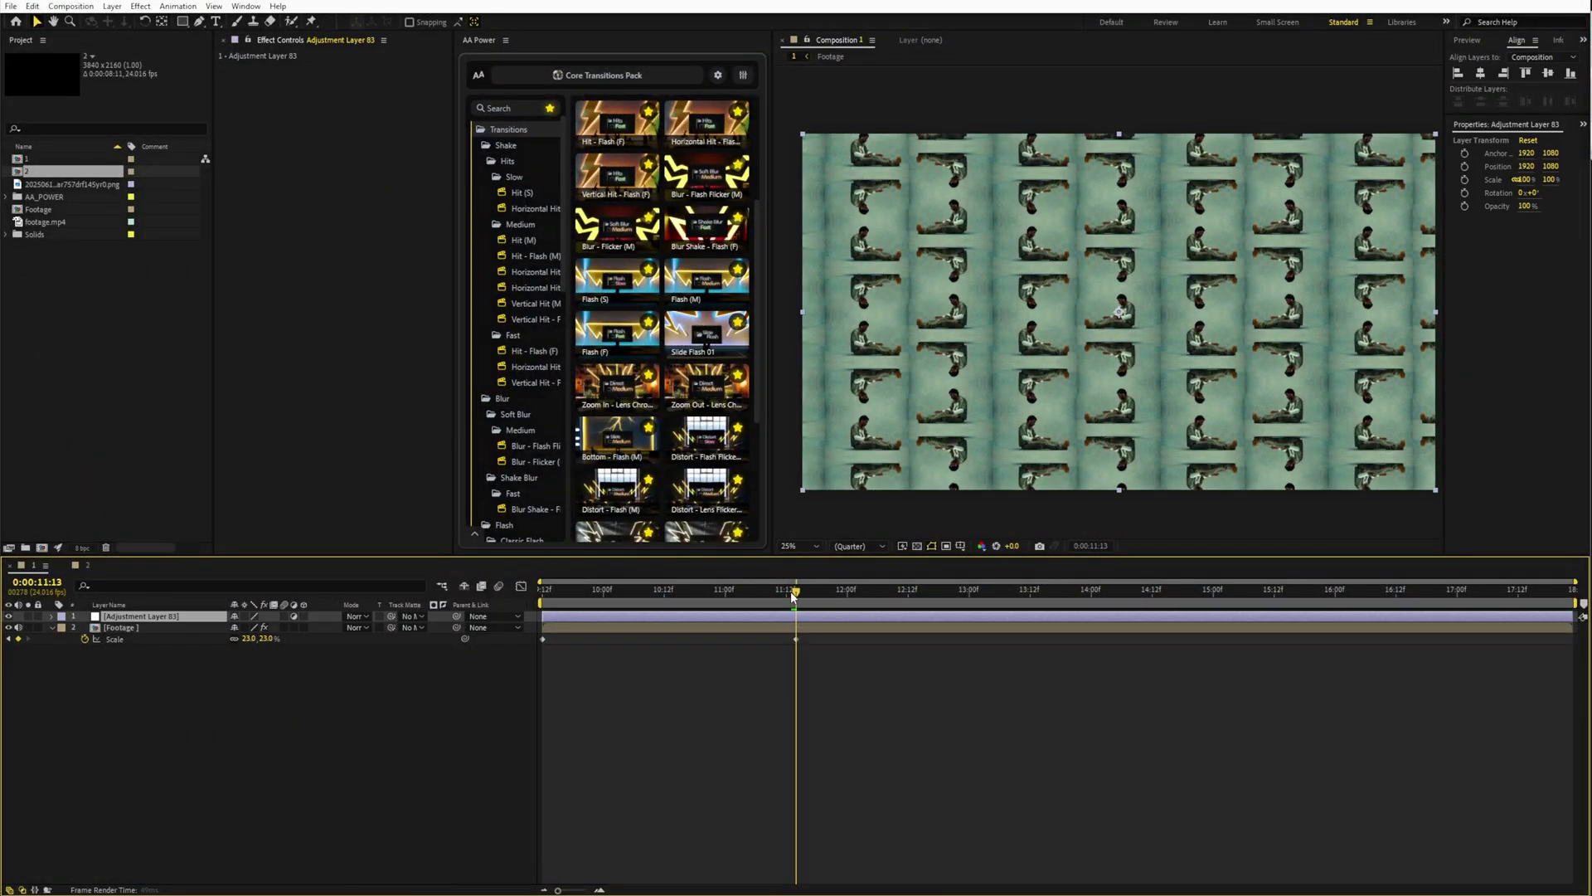
Apply the Bulge effect to the adjustment layer with a horizontal radius of 1970 and a vertical radius of 1460
type("bulge")
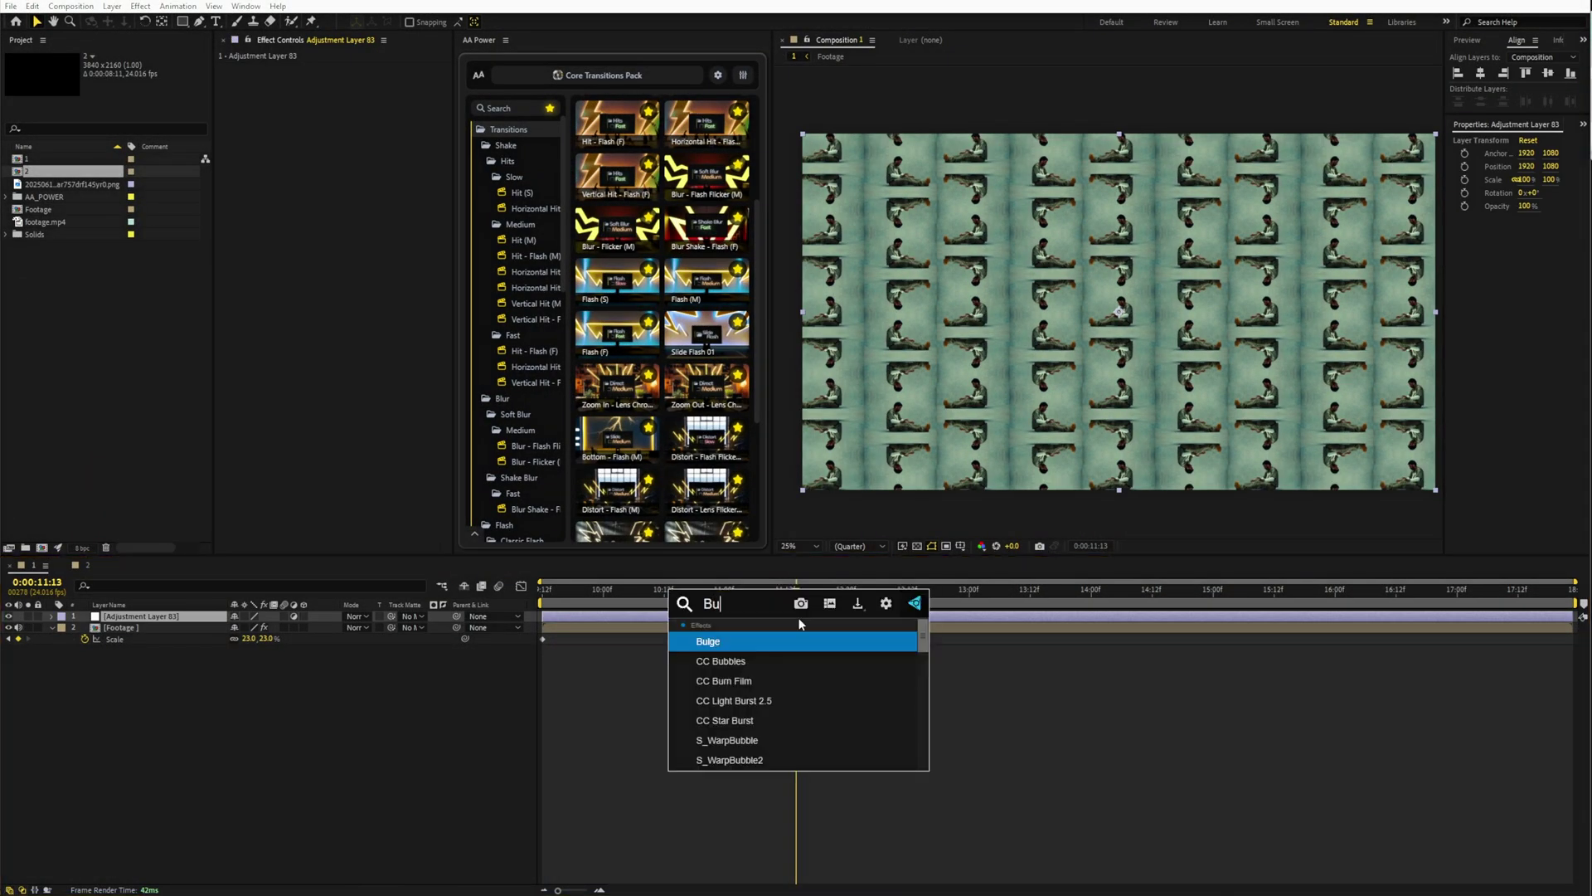
key("Return")
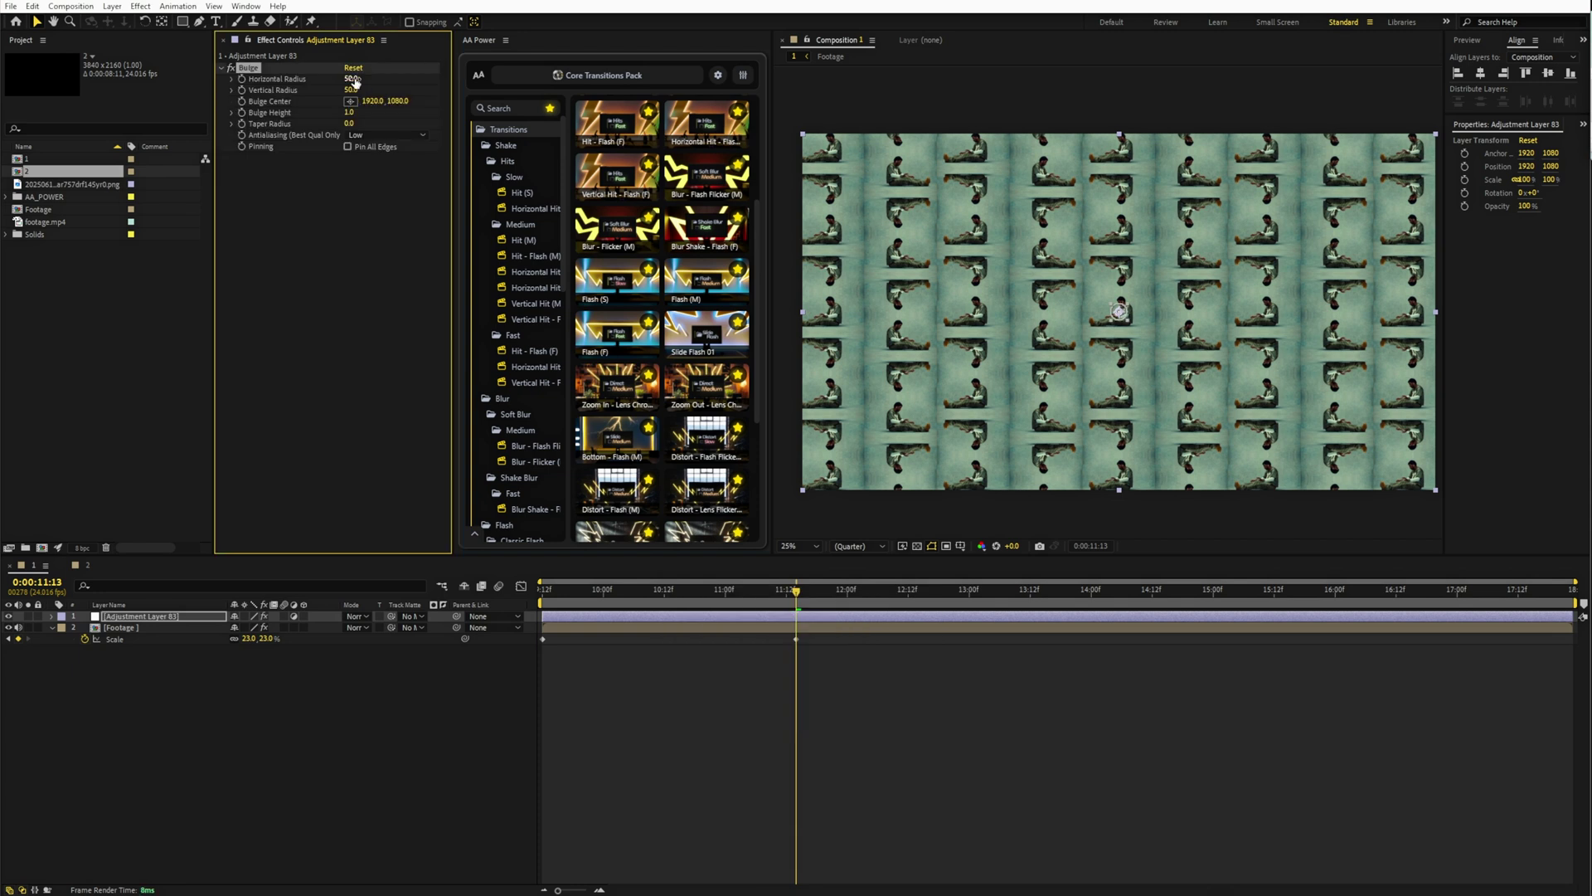
left_click_drag(350, 90, 349, 90)
left_click(793, 719)
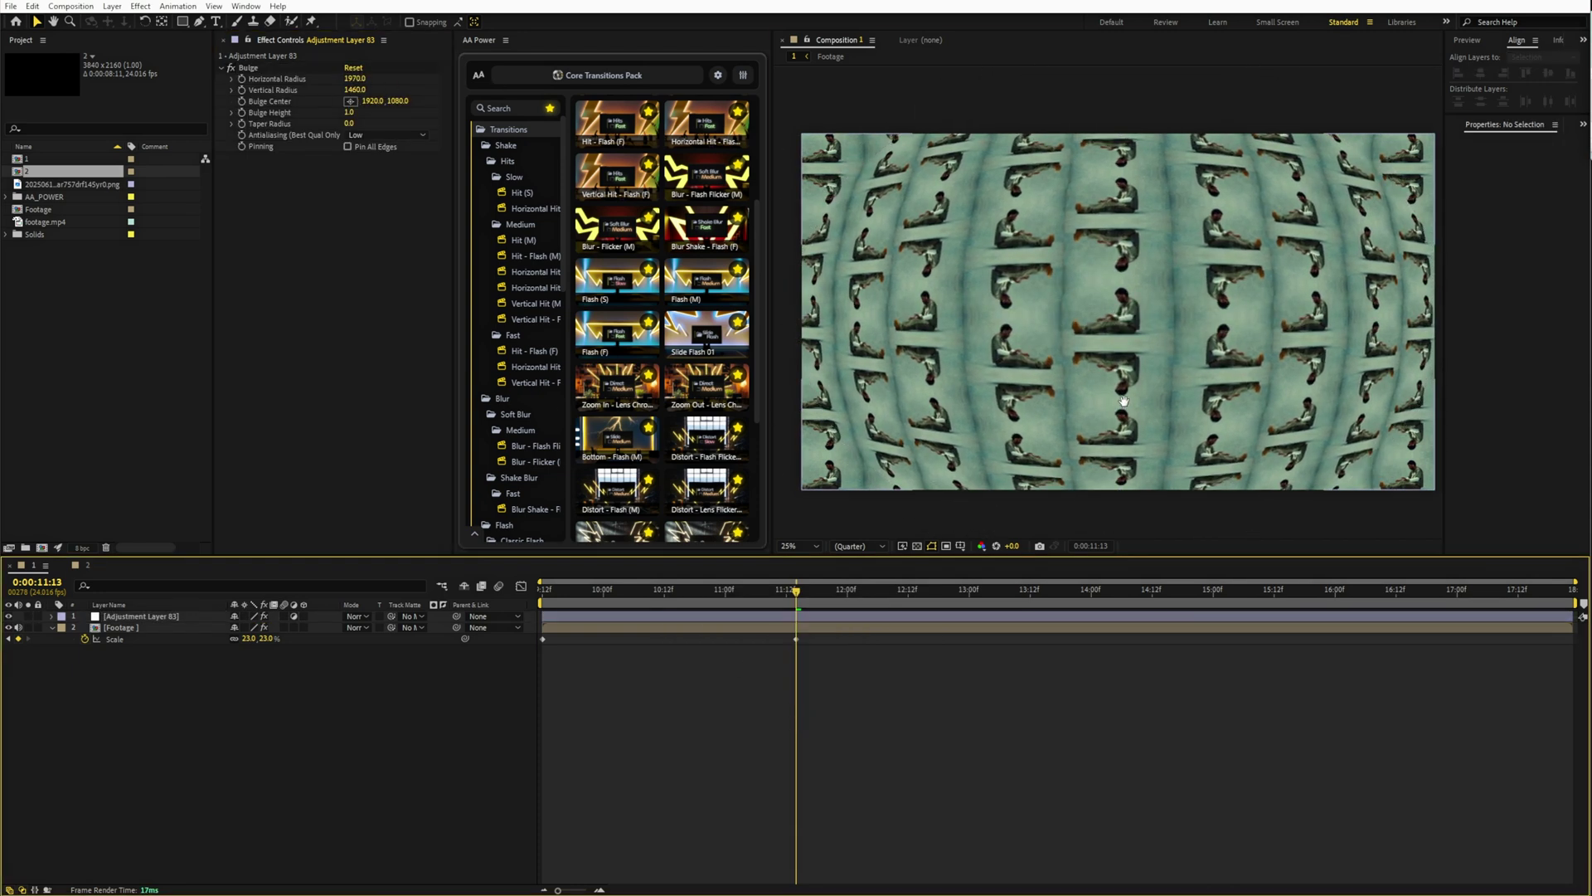
left_click_drag(1103, 401, 1091, 395)
Keyframe Bulge Height from 0 at 0:00:09:12 to 1.0 at 0:00:11:13 and play back the animation
left_click(1111, 616)
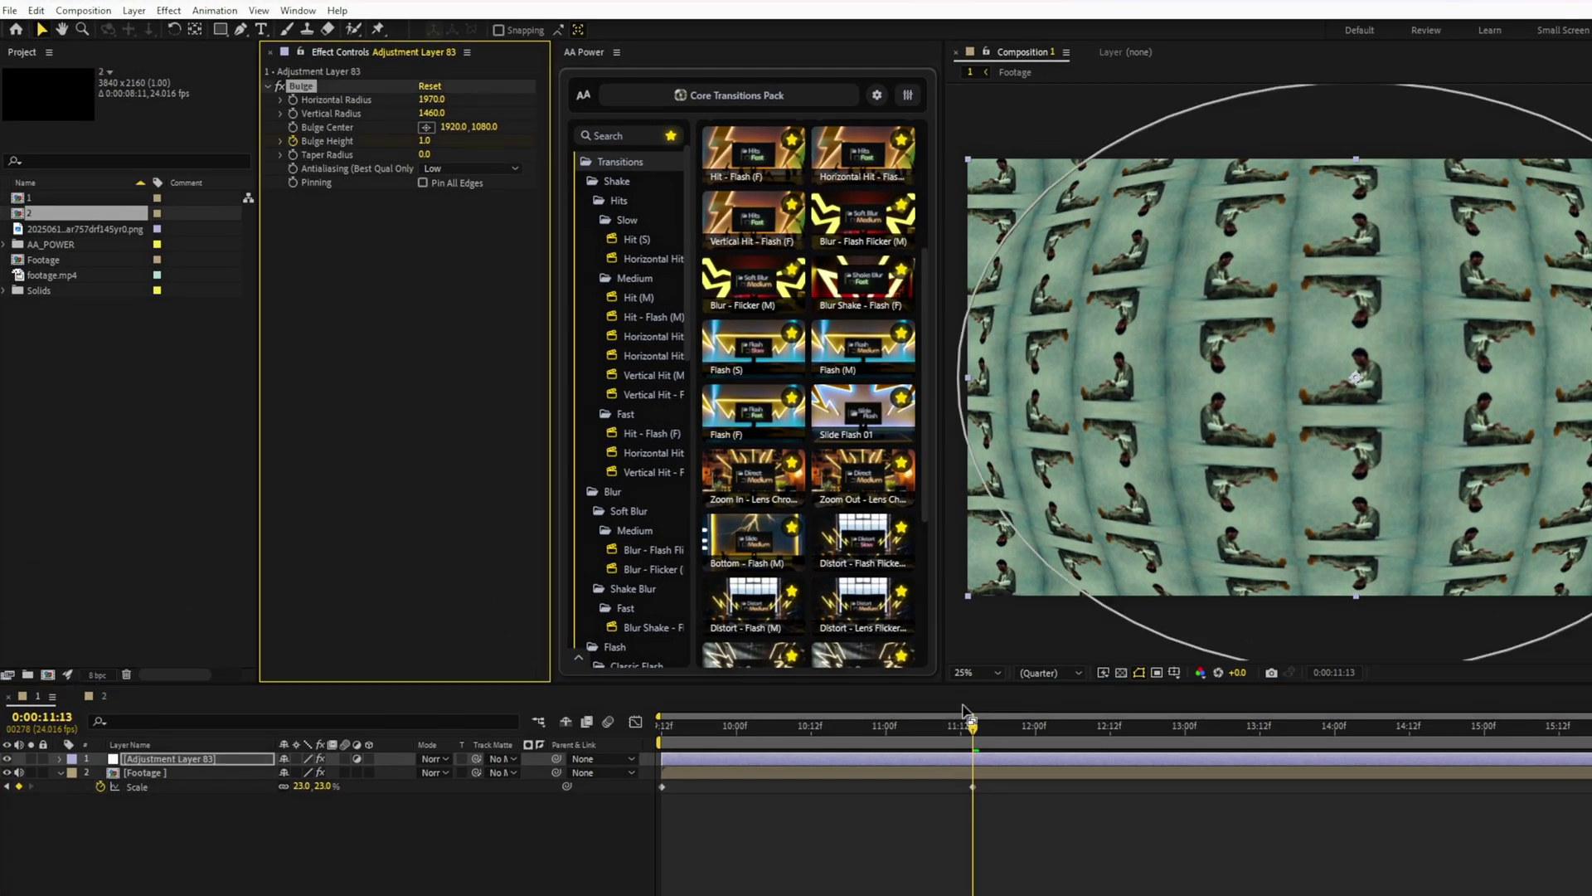
key("u")
left_click_drag(972, 727, 610, 721)
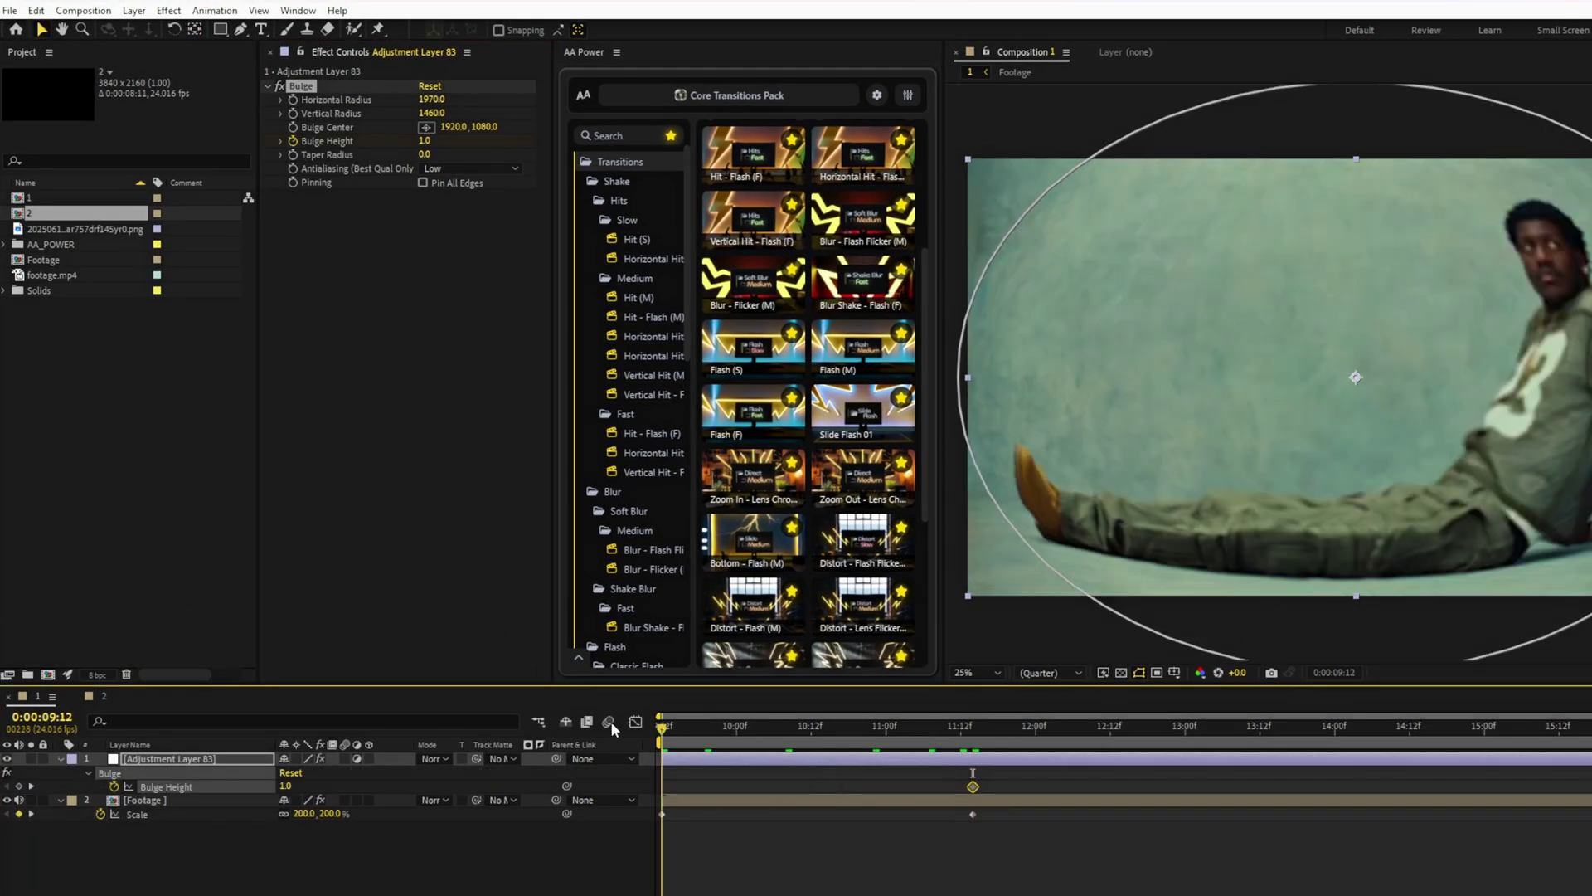
type("0")
key("Return")
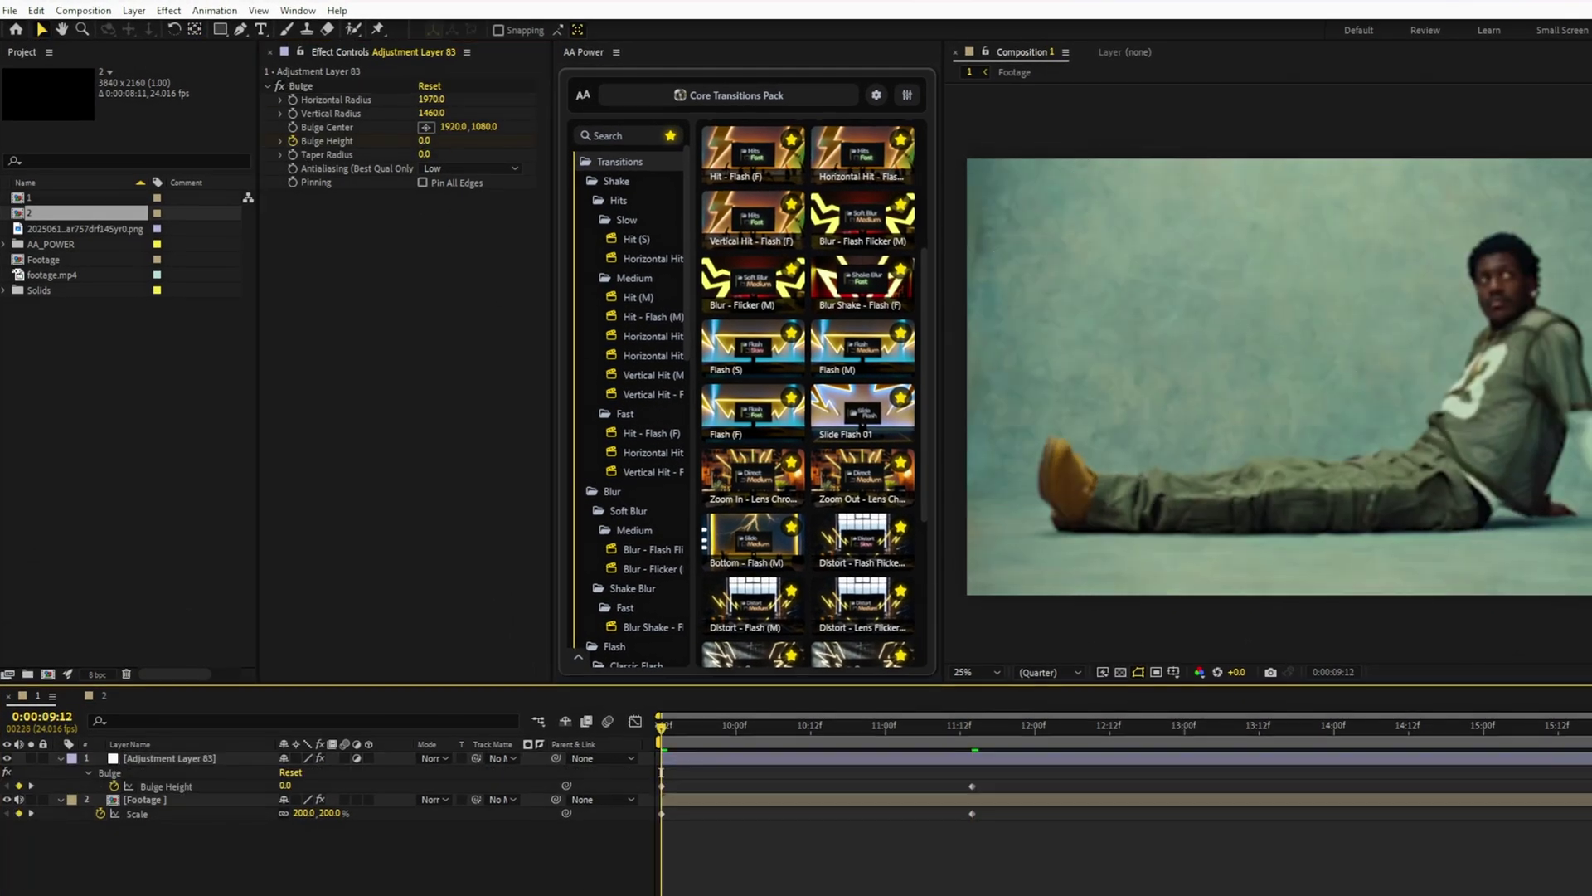
key("space")
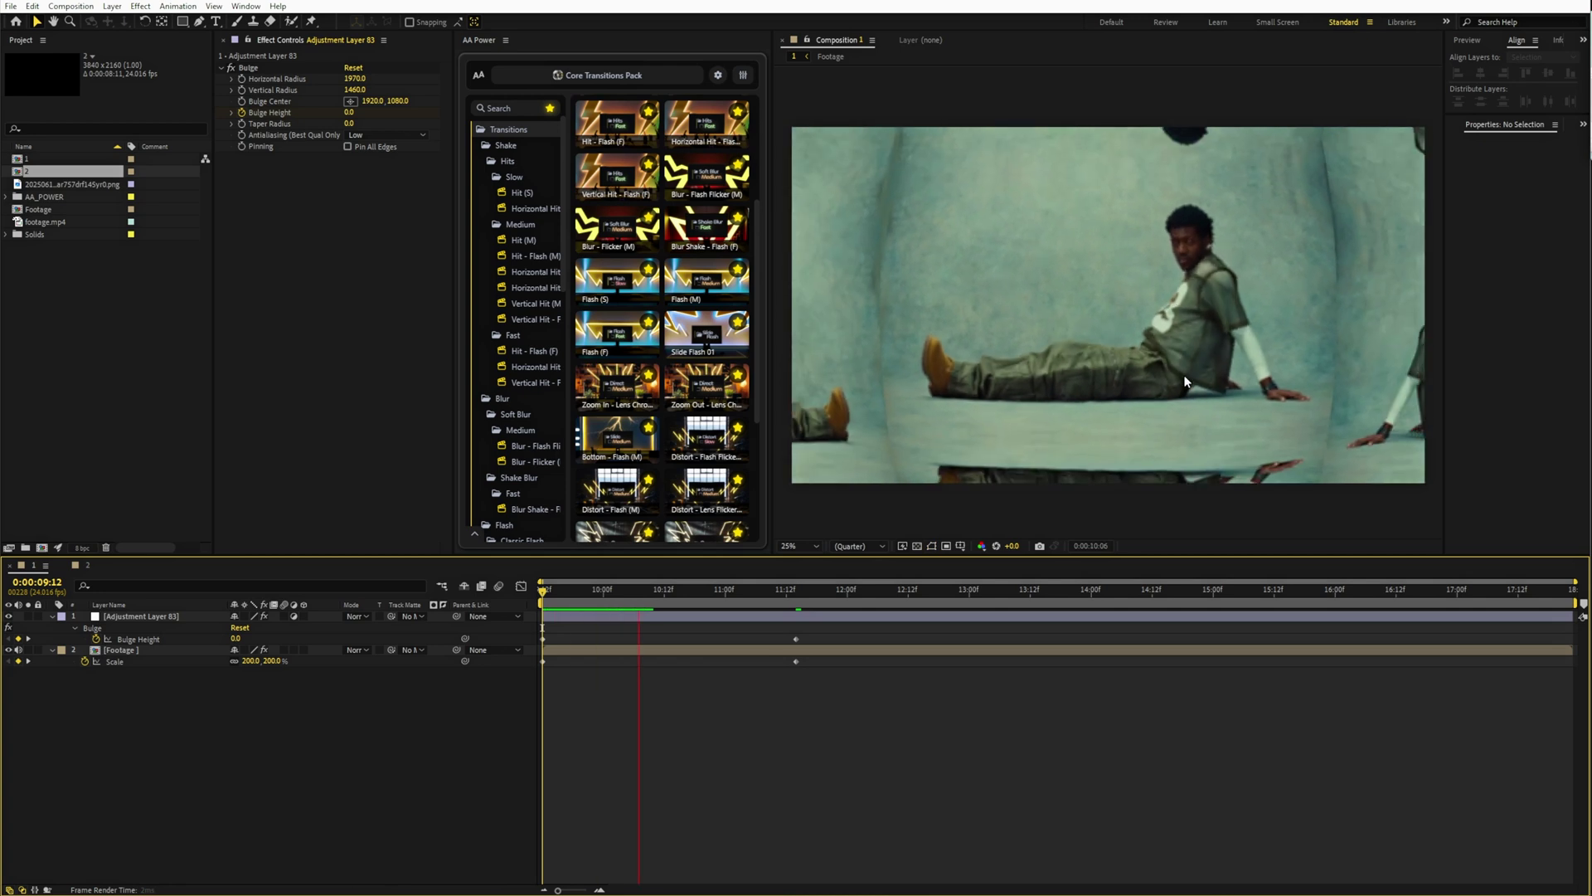
Move the current time to 0:00:11:13 and add a black solid above the adjustment layer
left_click(798, 592)
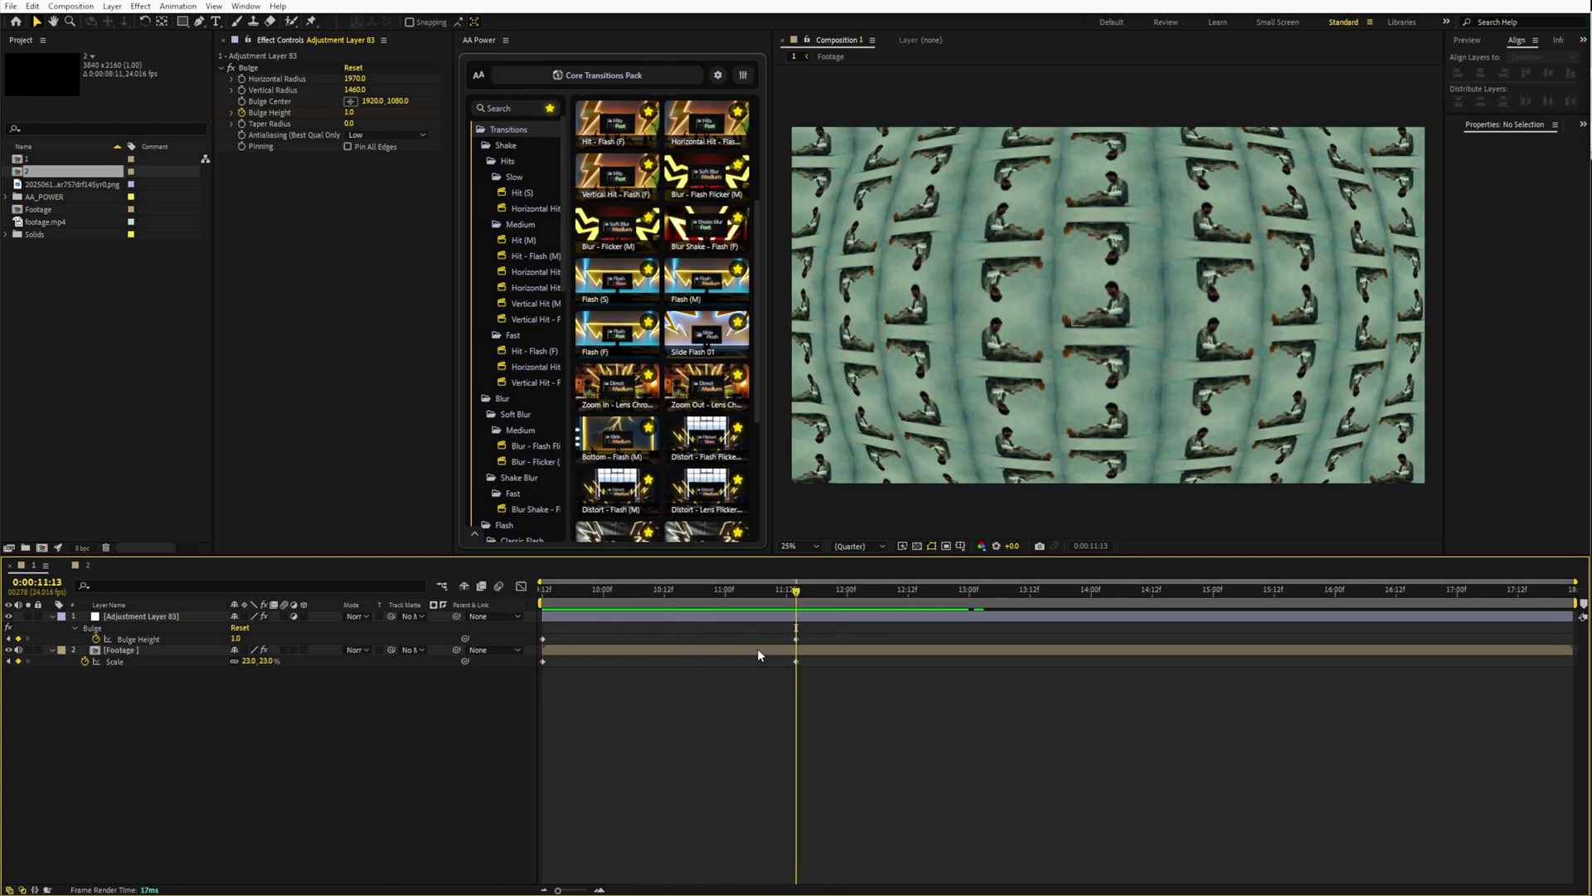
right_click(357, 710)
mouse_move(405, 722)
left_click(561, 753)
left_click(918, 582)
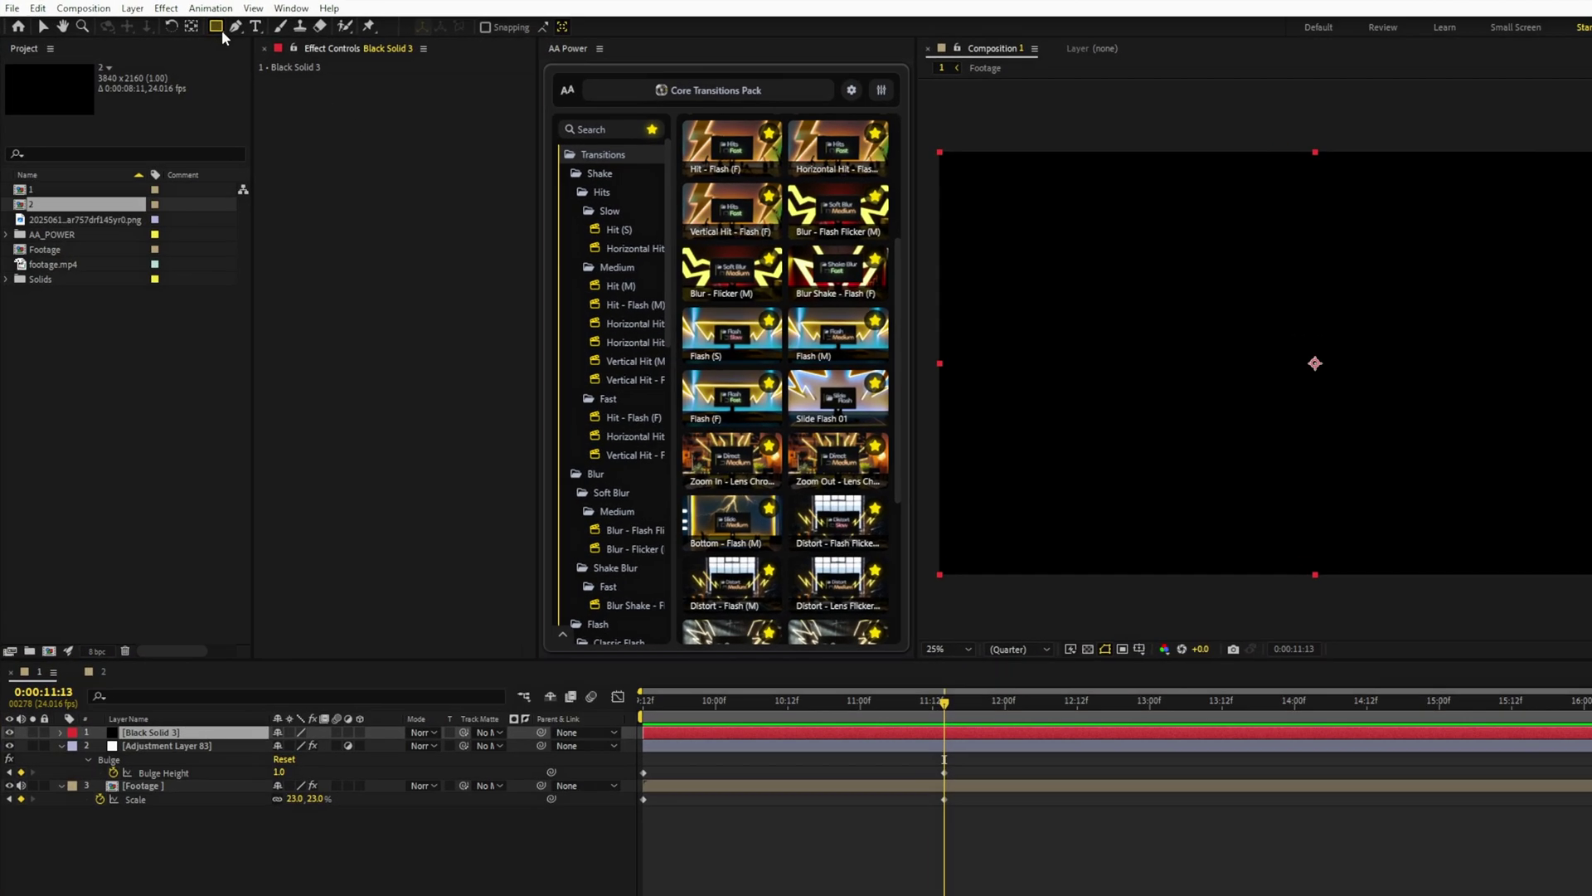
Draw a centered circular mask about as tall as the frame on the black solid and set its mode to Subtract
left_click(183, 21)
left_click(225, 45)
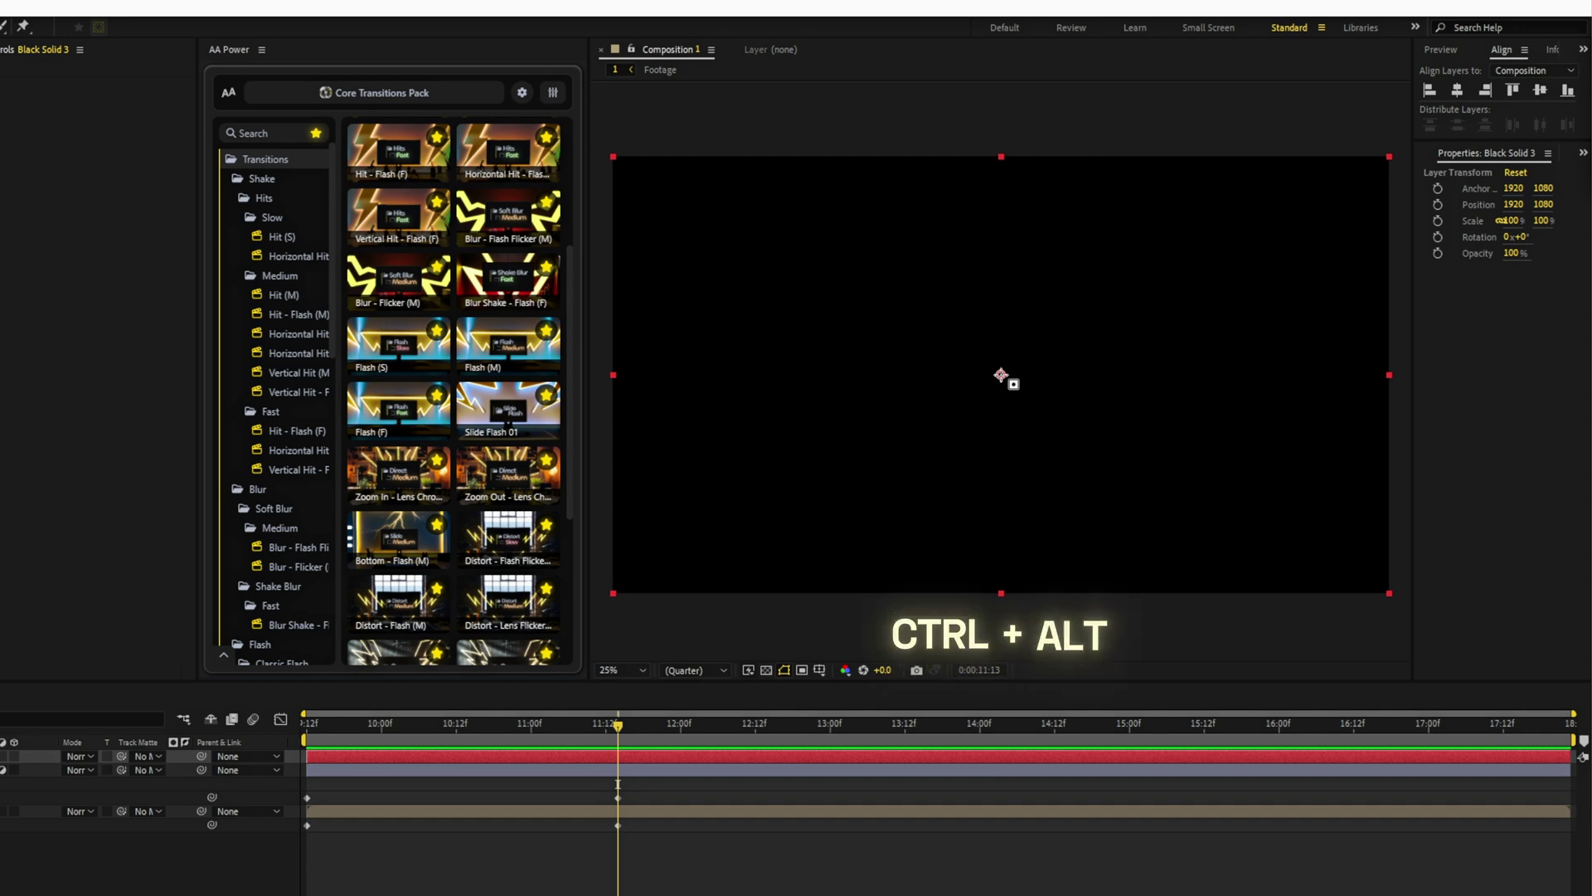
left_click_drag(1001, 374, 1170, 599)
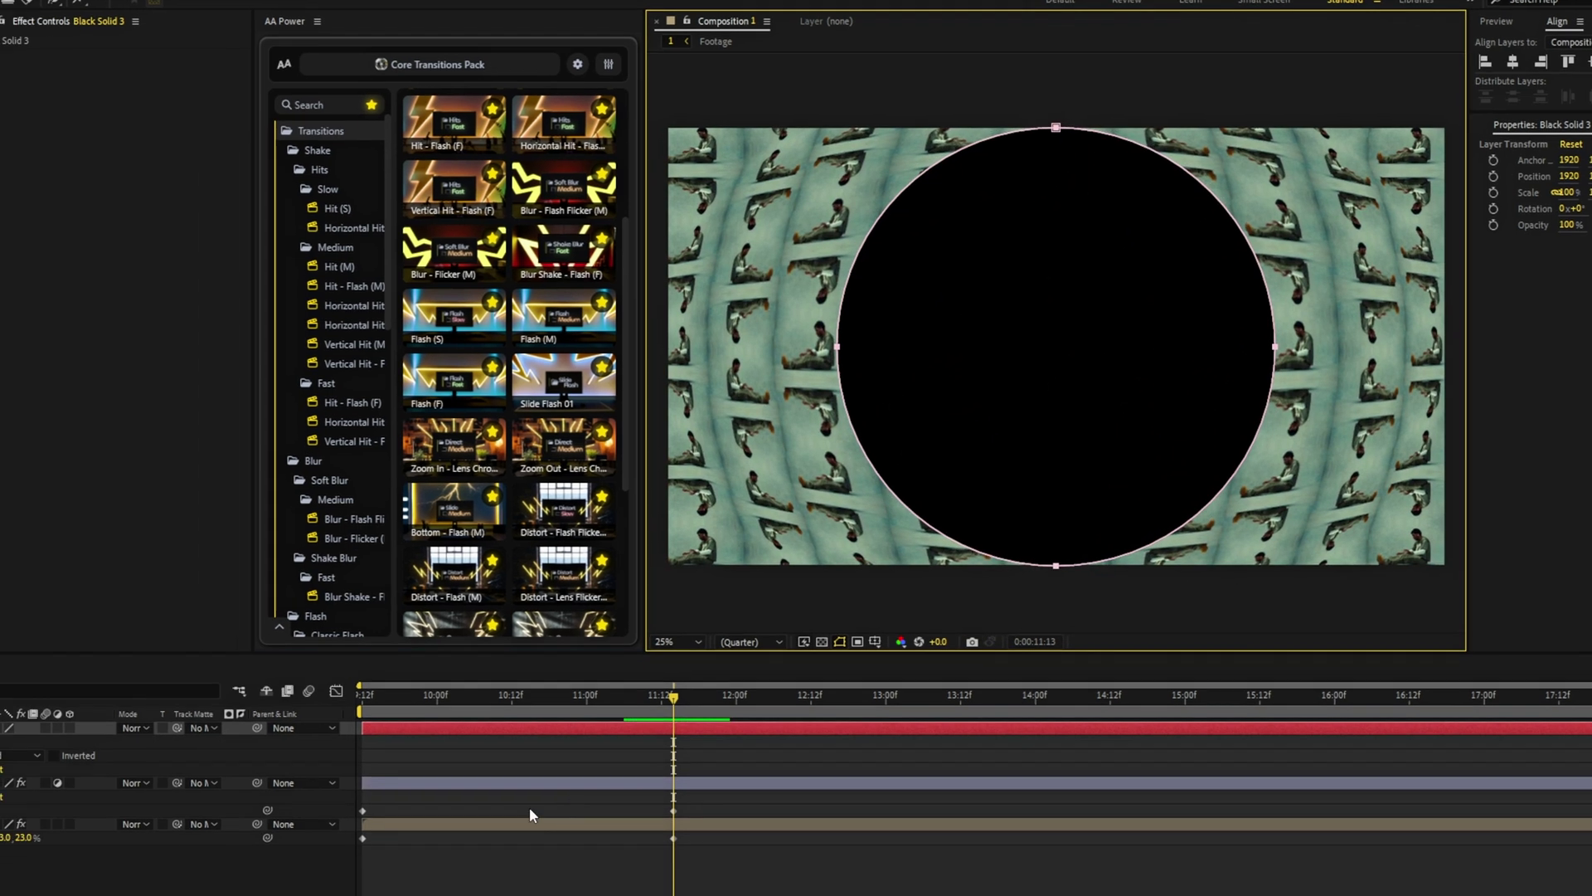
left_click(299, 618)
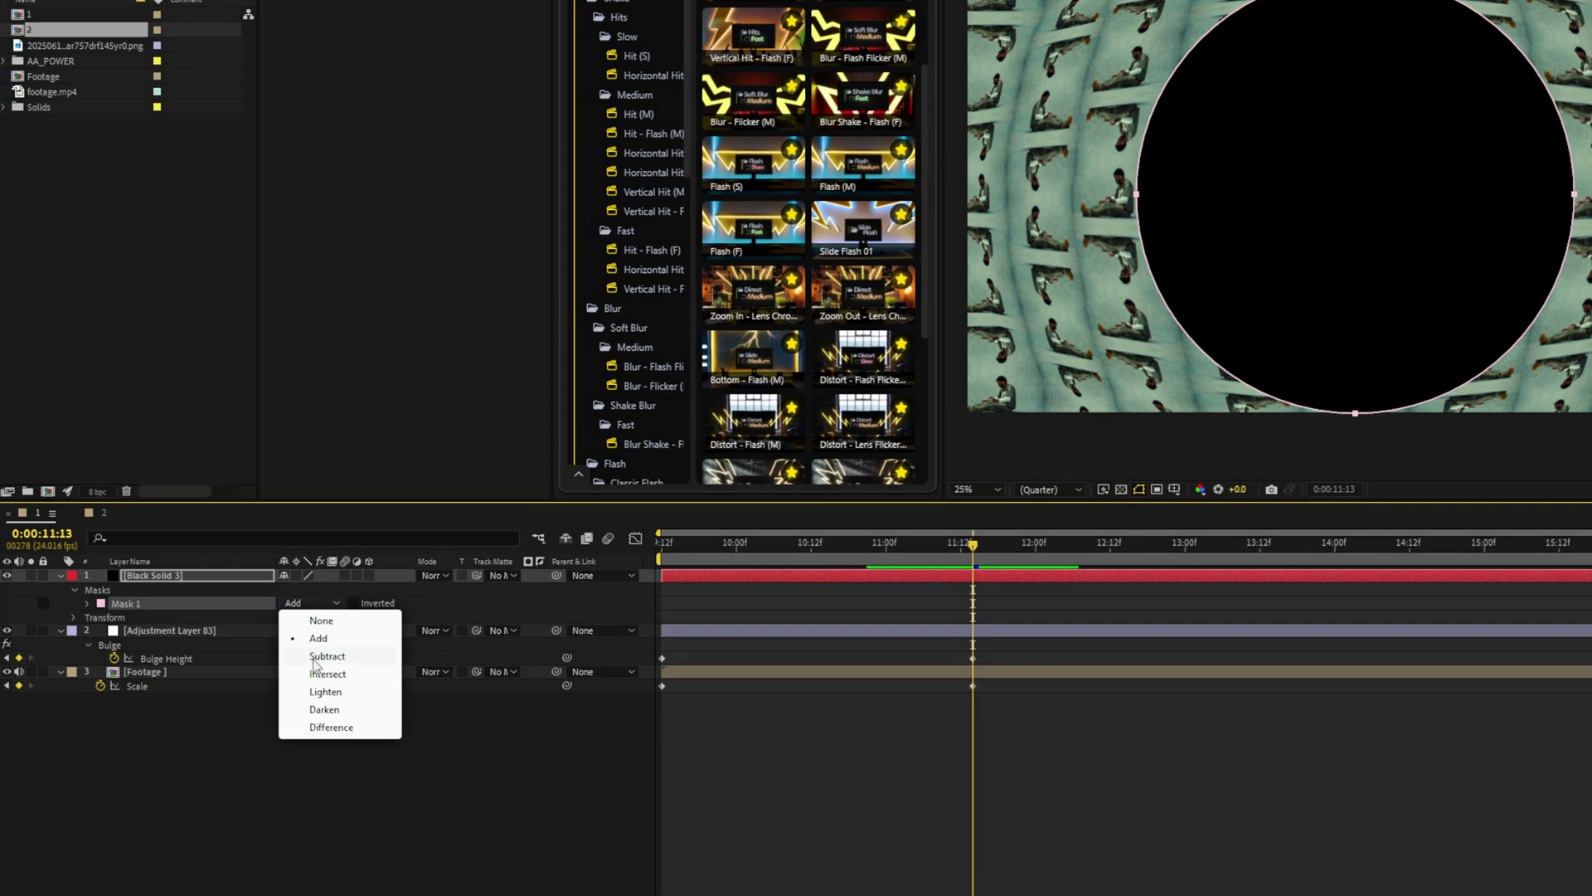
left_click(330, 660)
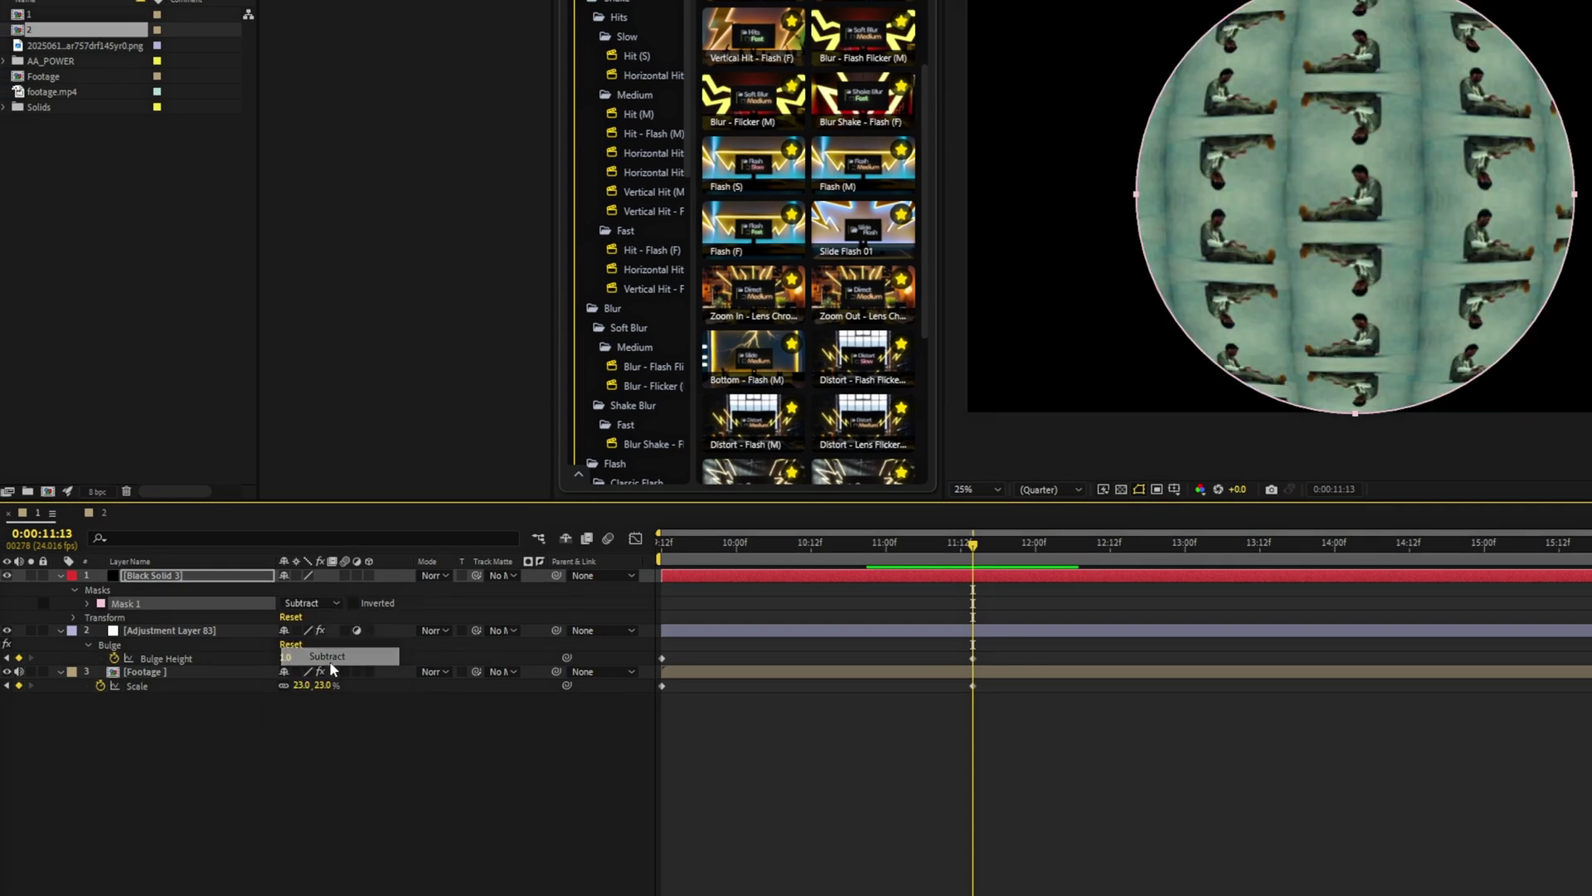
Set the circular mask's feather to 10 pixels and collapse the black solid's properties
left_click(87, 604)
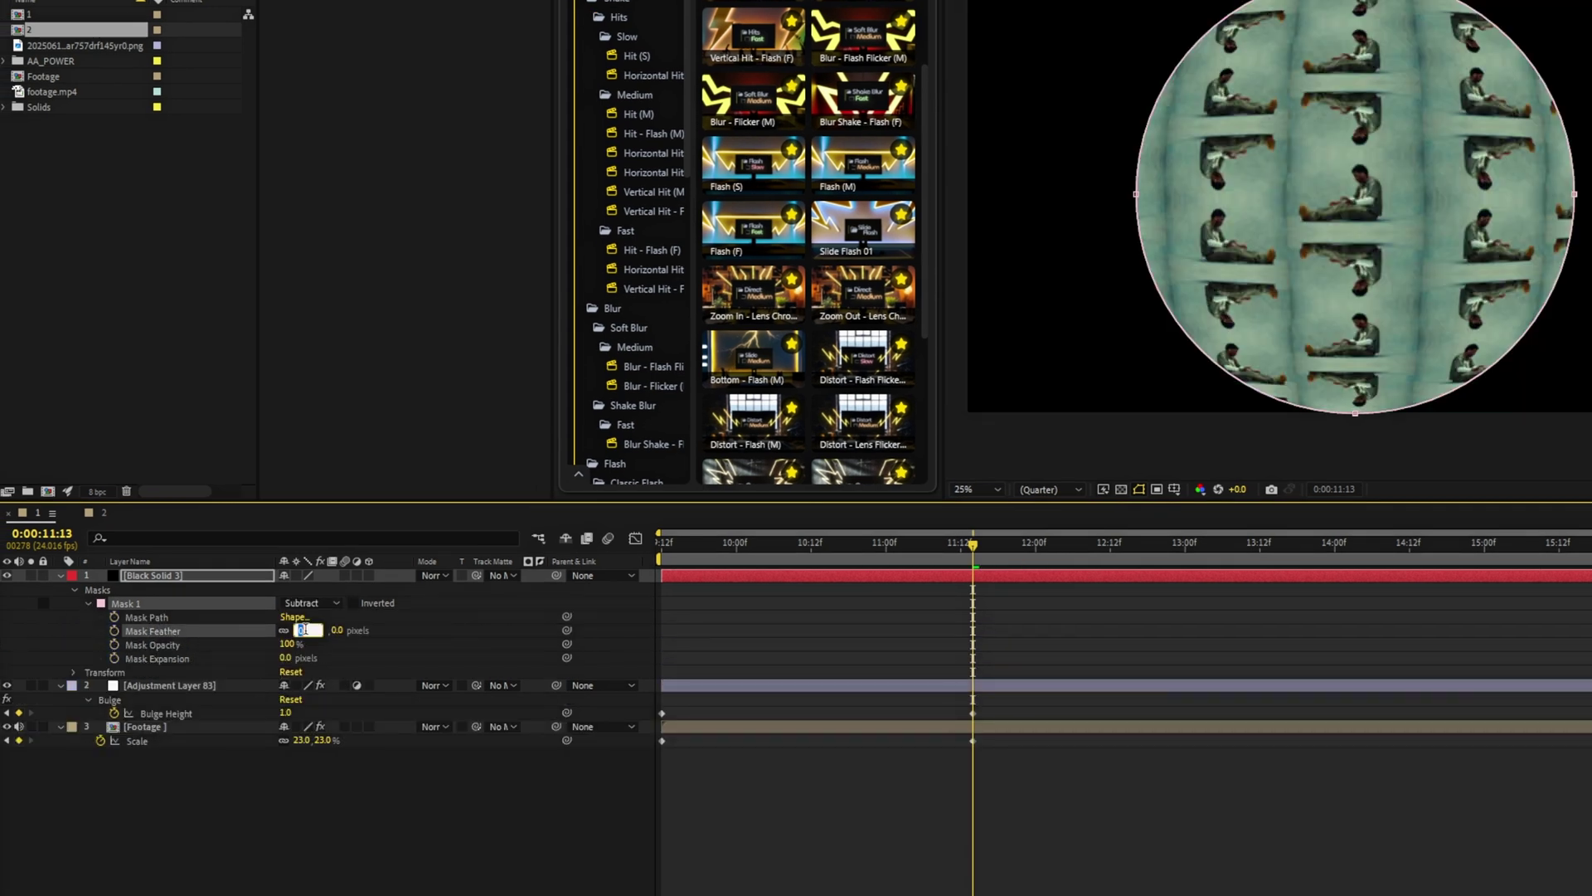
left_click(833, 806)
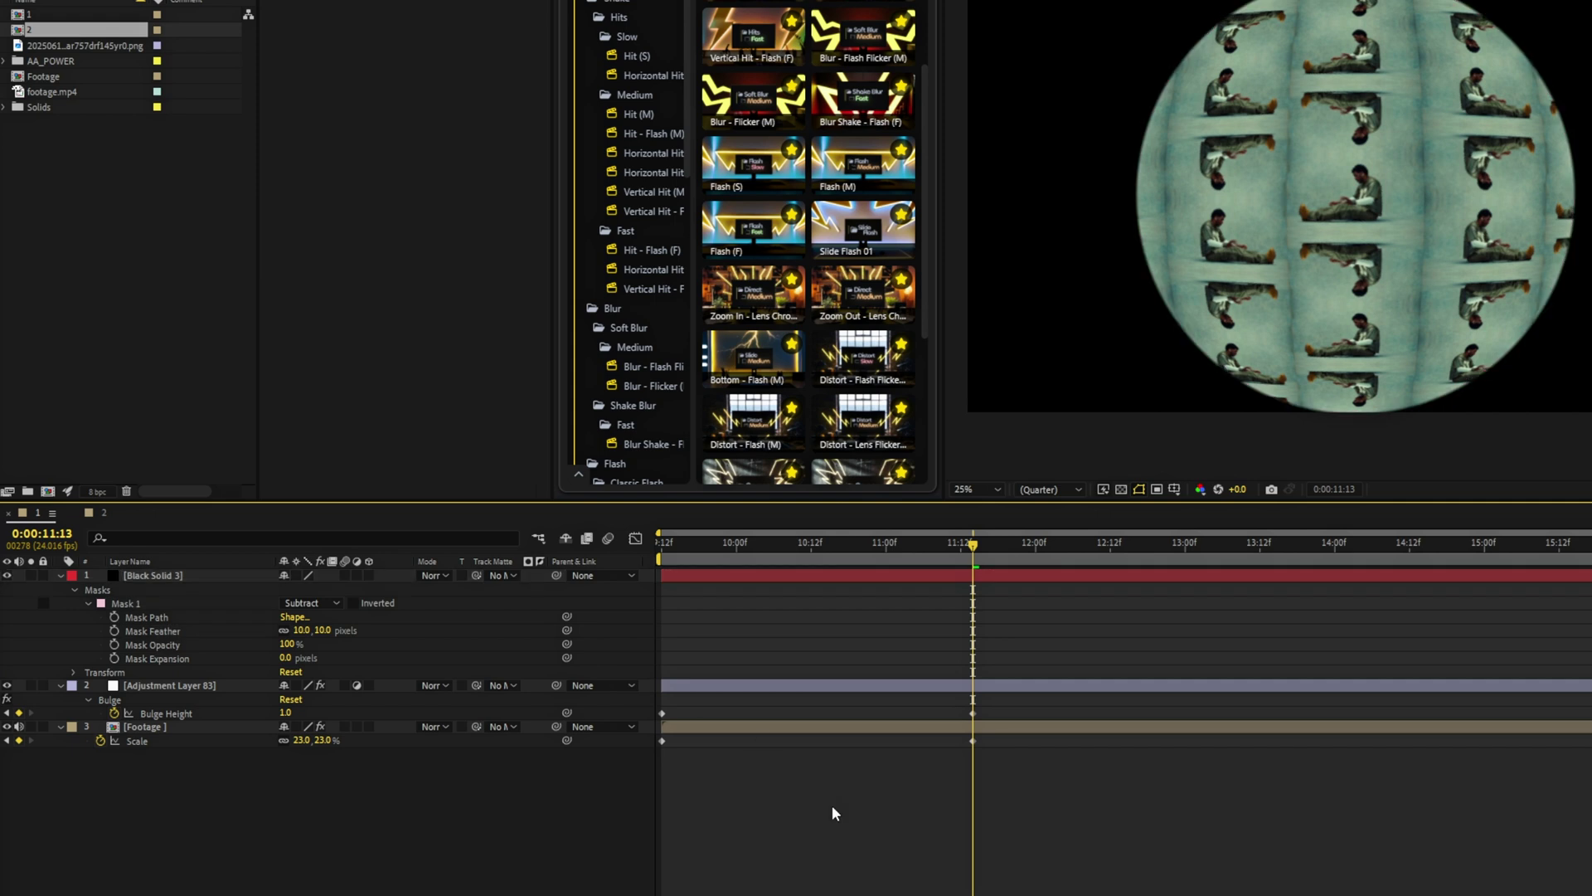
left_click(60, 576)
Keyframe the black solid's Scale from a larger value at 0:00:09:12 to 172% at 0:00:11:13, fitting the mask around the bulge, and play it back
left_click(925, 575)
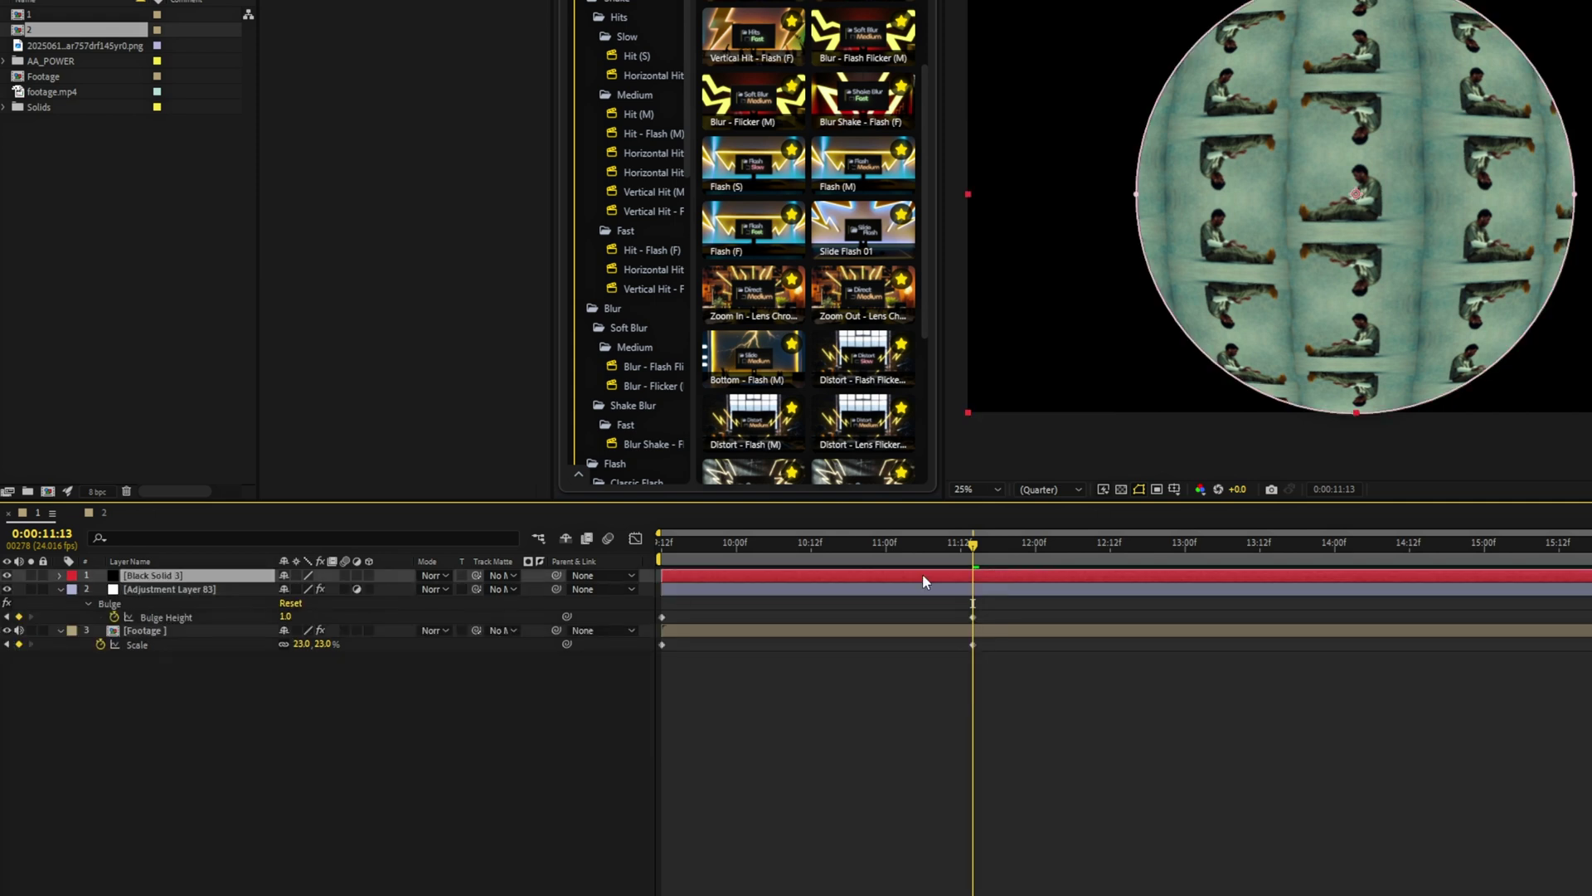
key("s")
scroll(1008, 332, "down", 1)
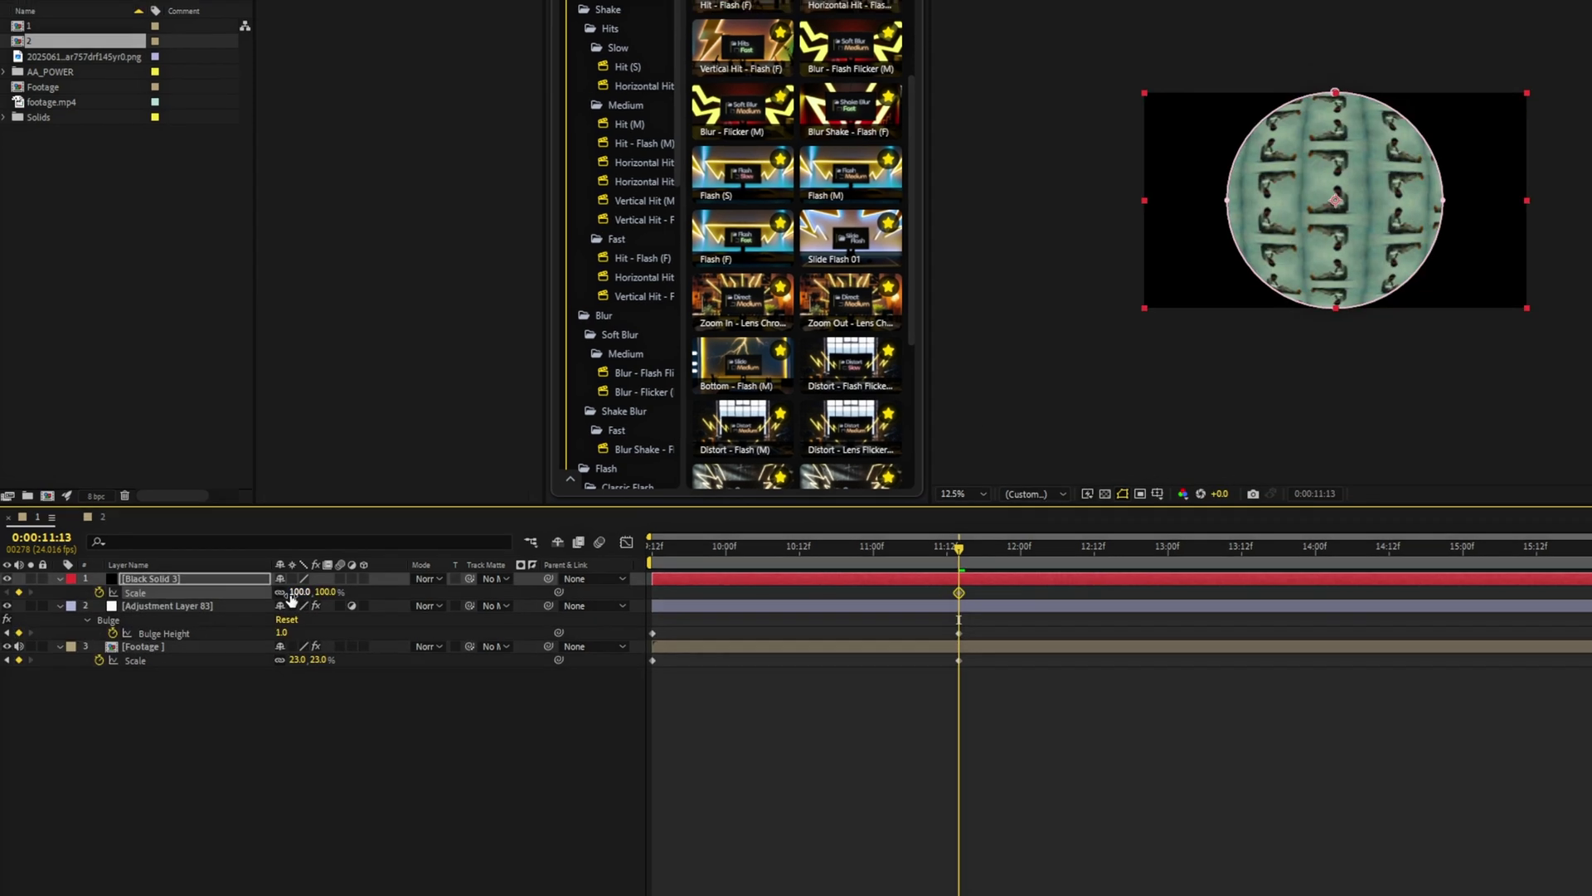
left_click_drag(301, 589, 357, 589)
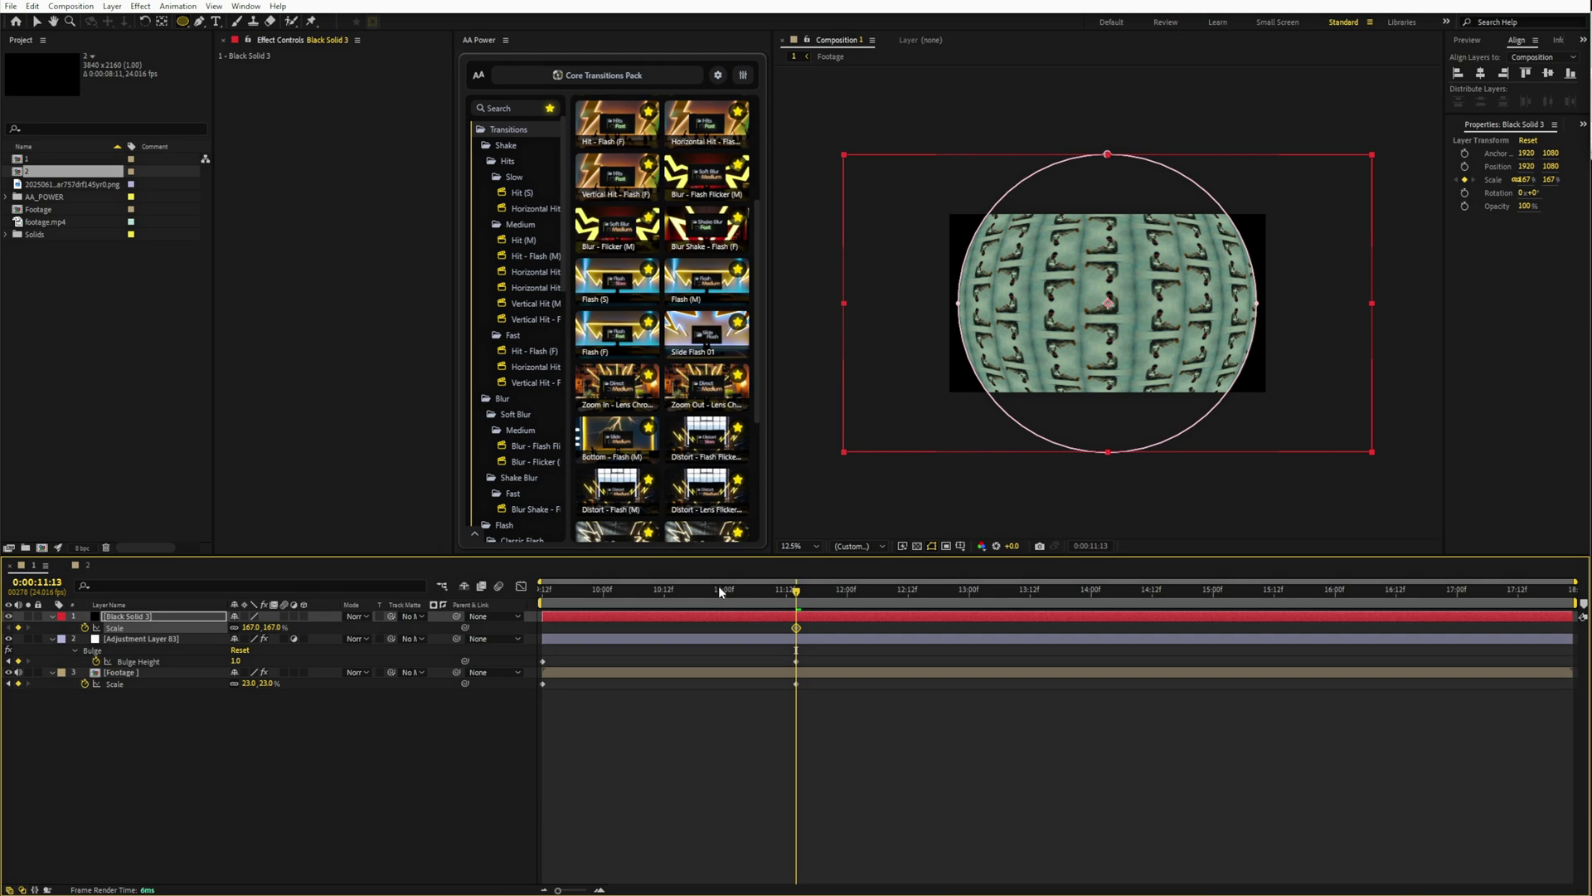
key("space")
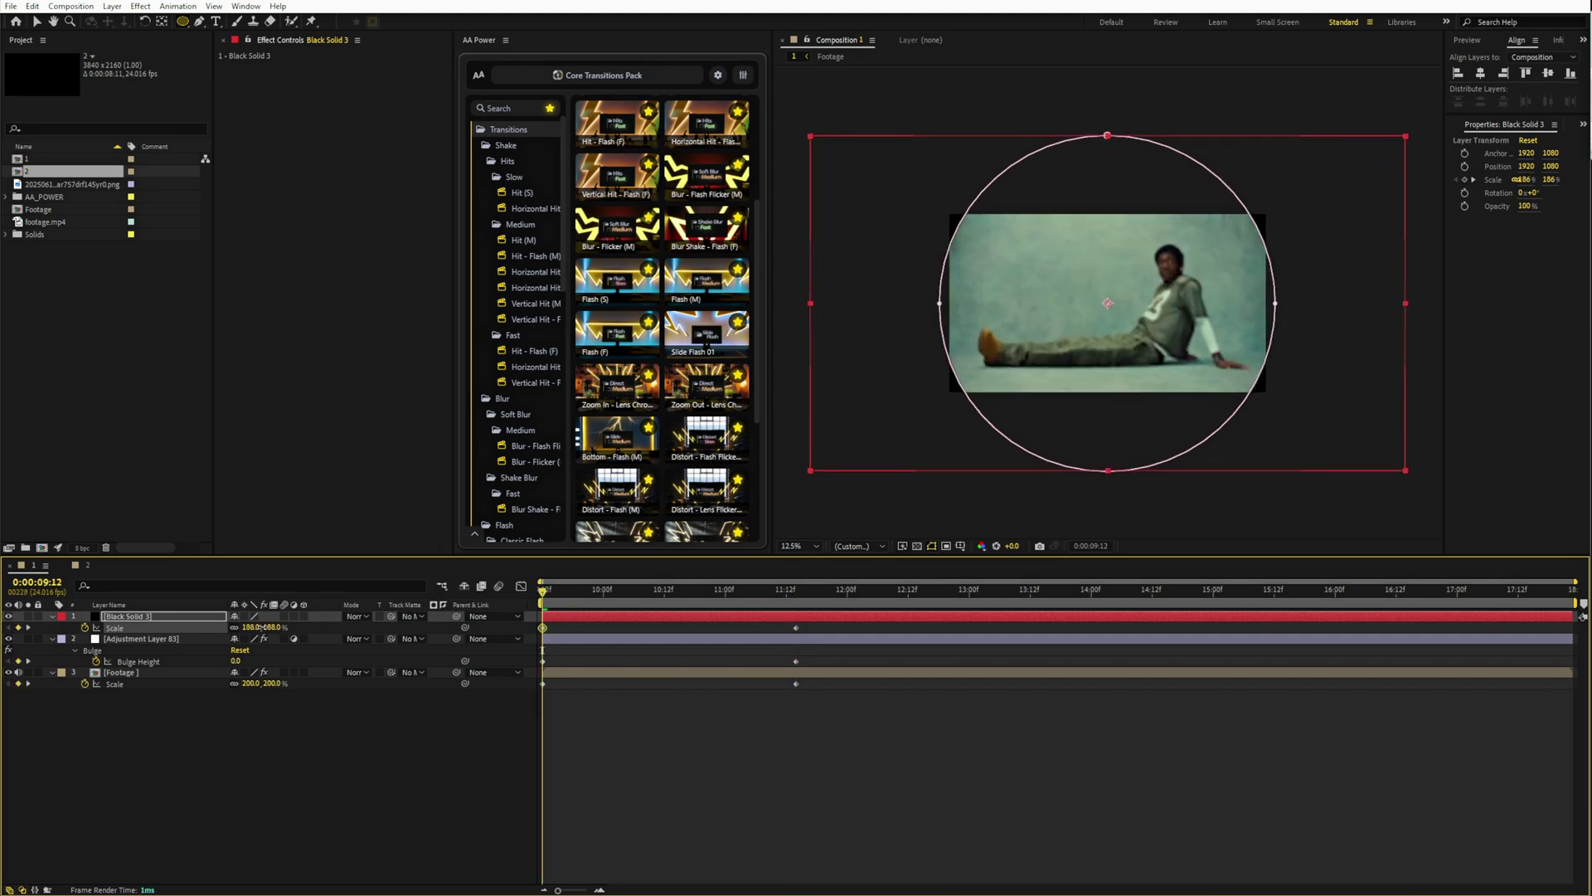
left_click(871, 796)
scroll(1136, 369, "up", 2)
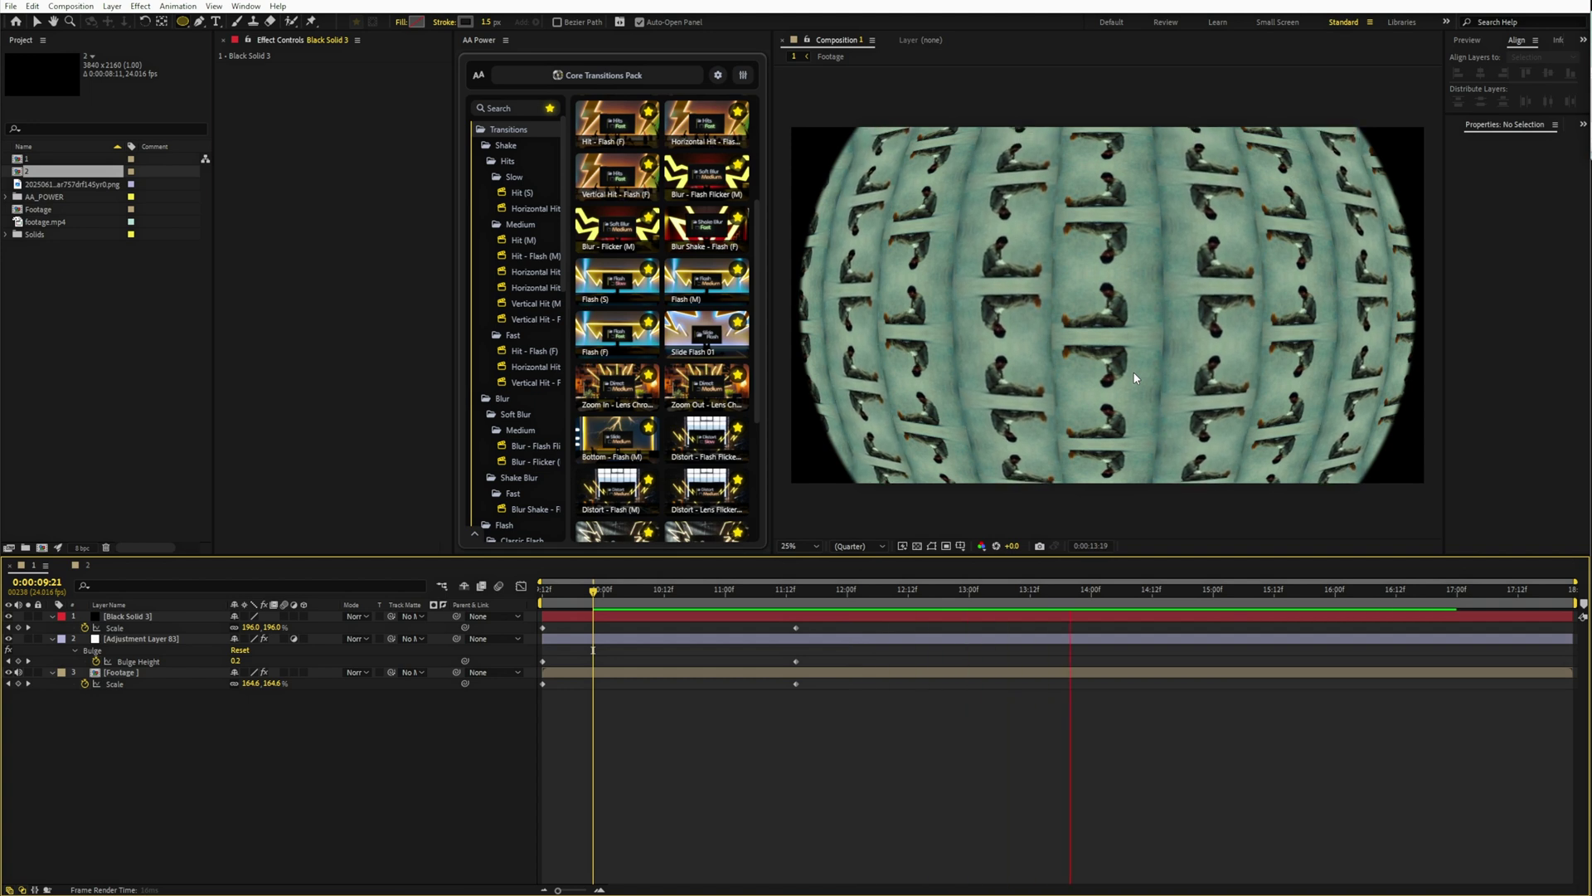
Apply the Transform effect and two Slider Control effects to the Footage layer
left_click(801, 596)
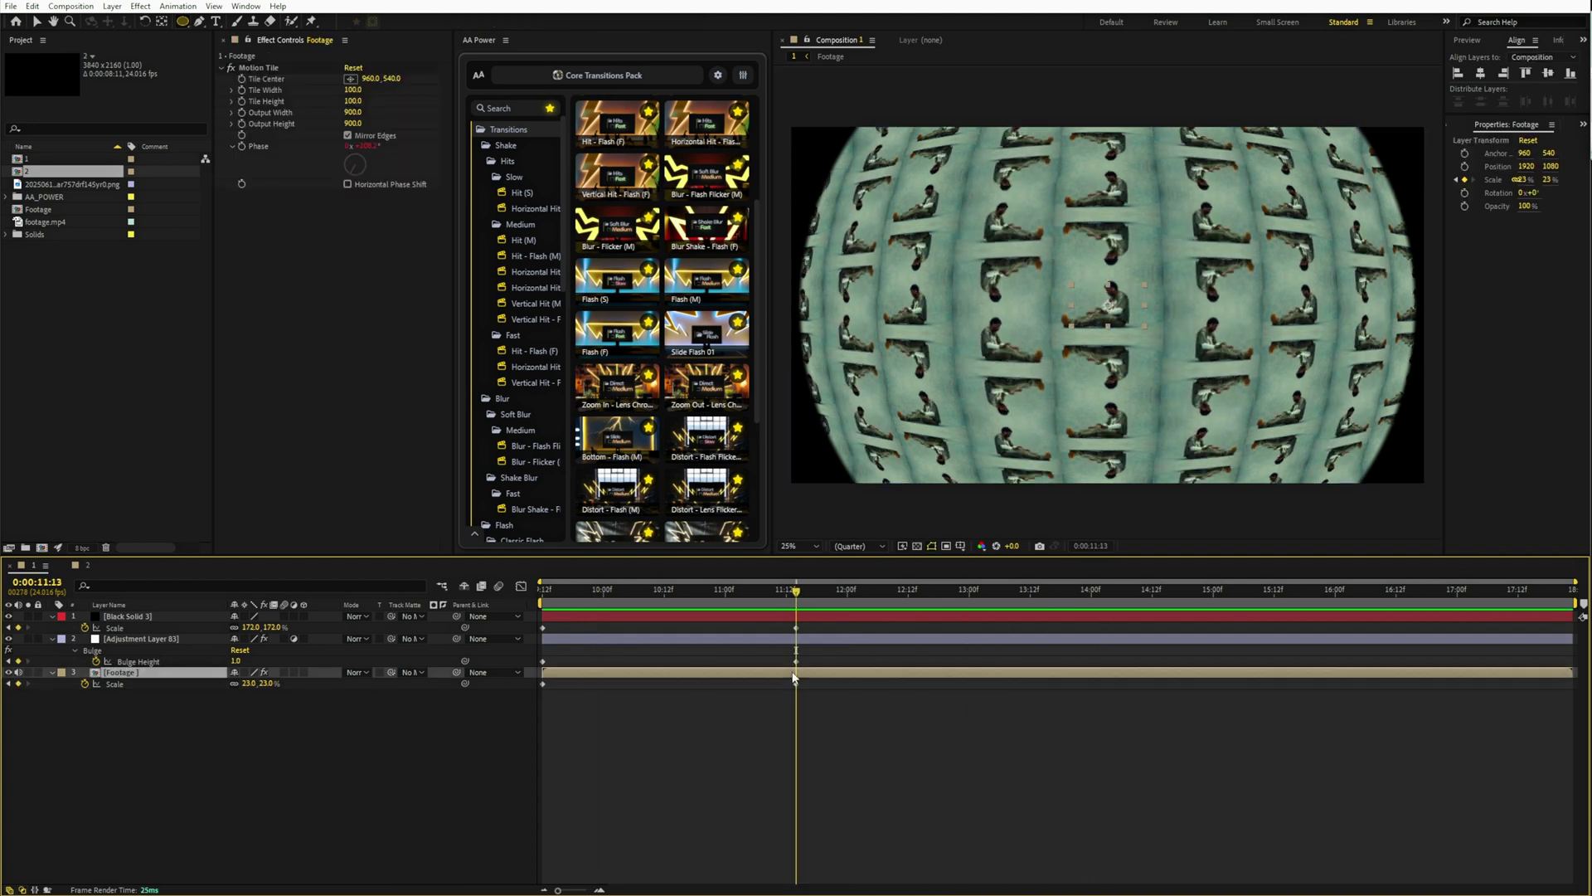
type("Tra")
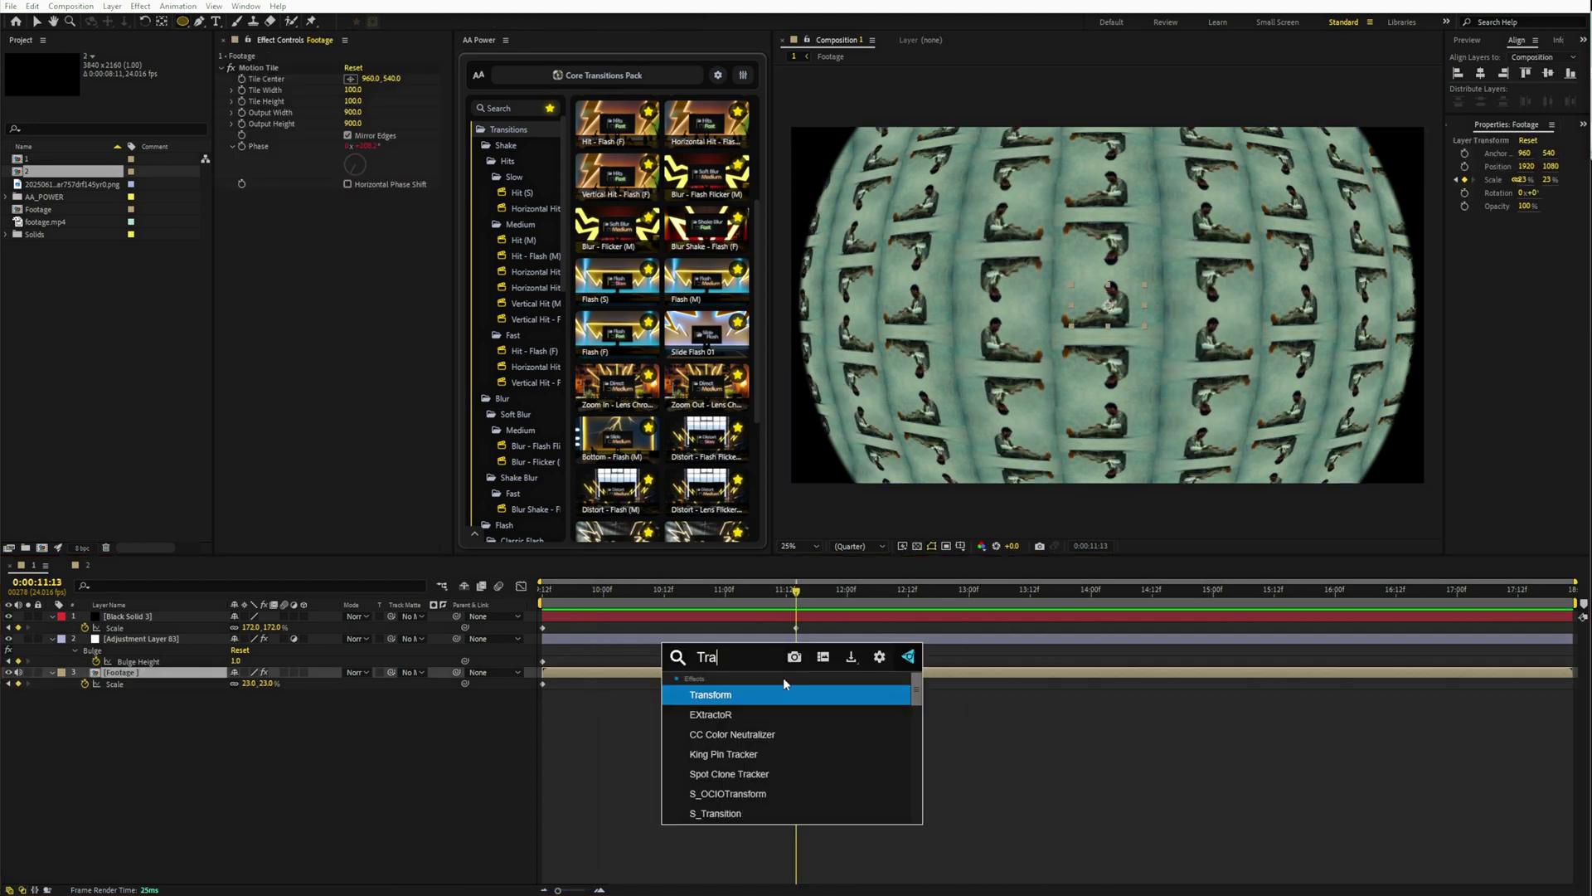
left_click(780, 696)
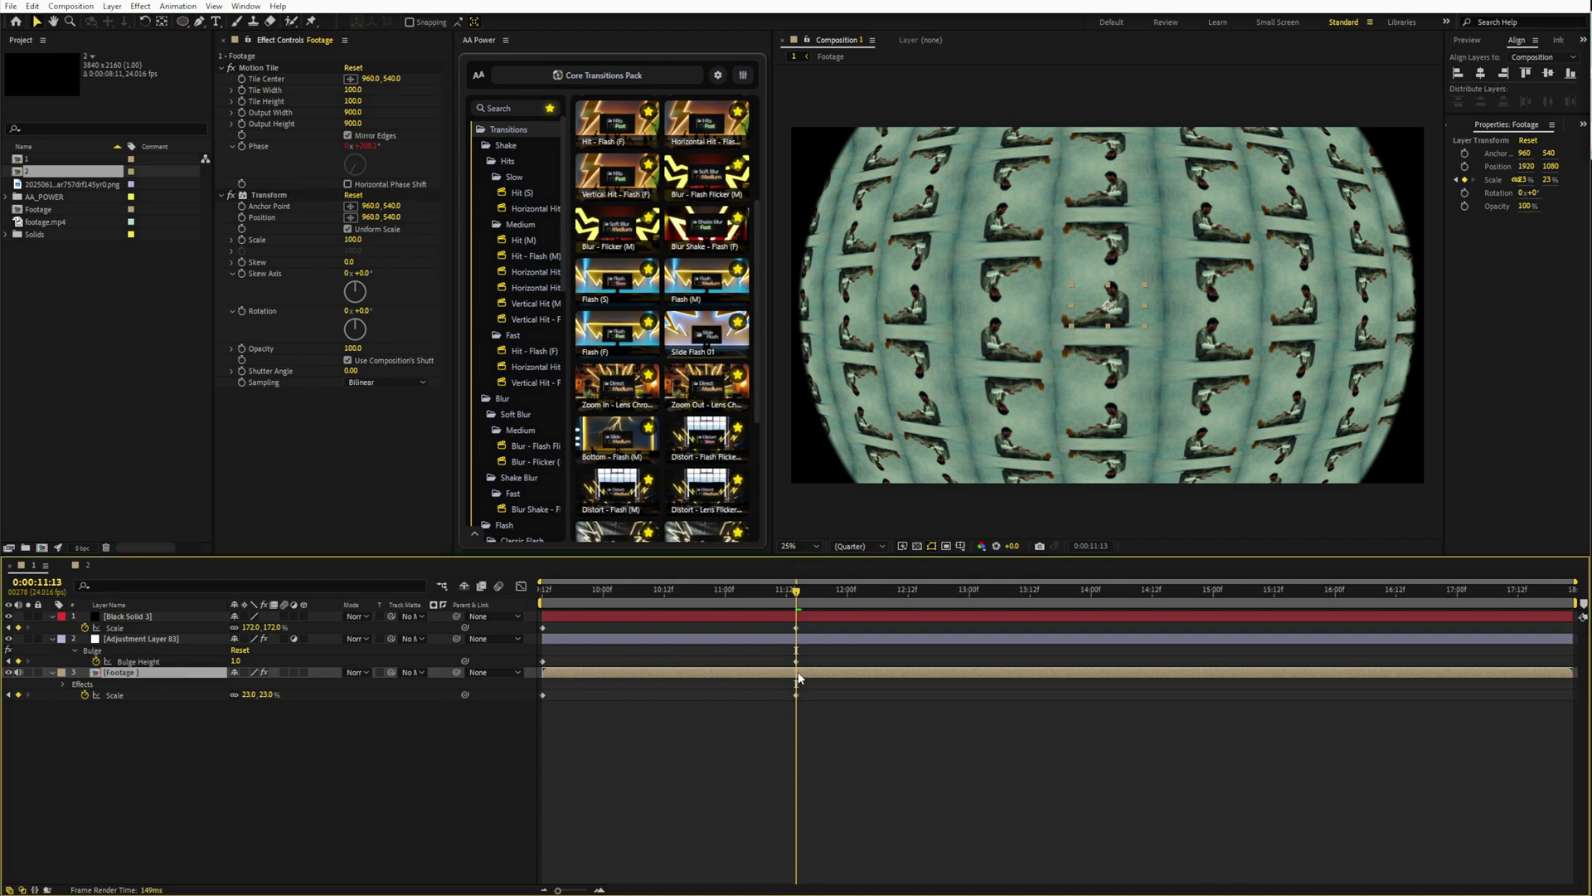
type("Slide")
key("Return")
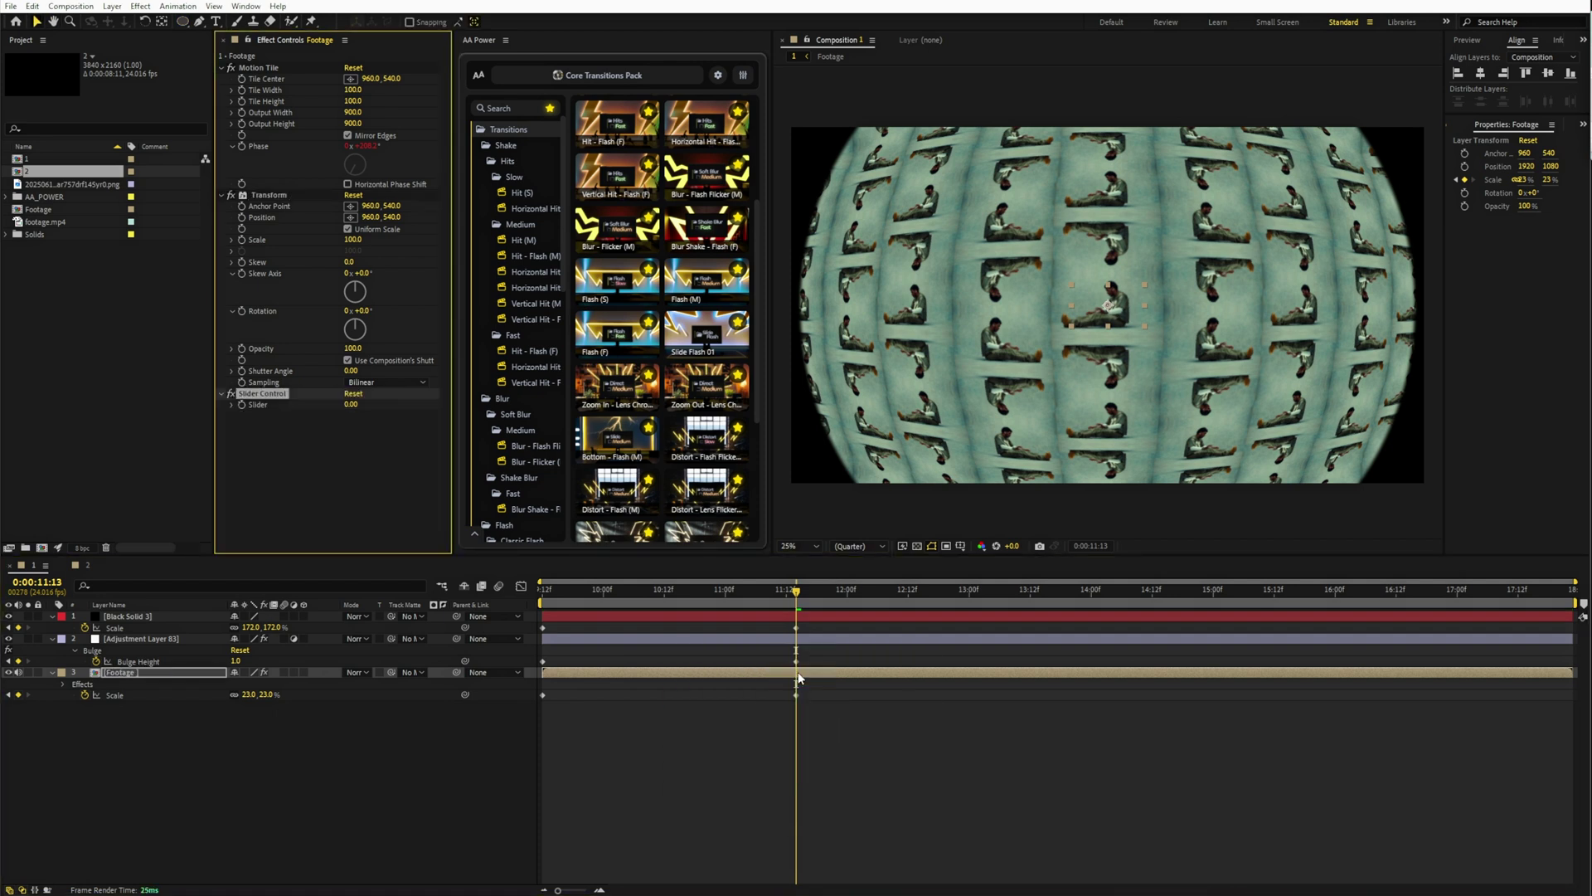
key("ctrl+space")
type("Slide")
key("Return")
Rename the first Slider Control as Freq and the second as Amp
left_click(325, 393)
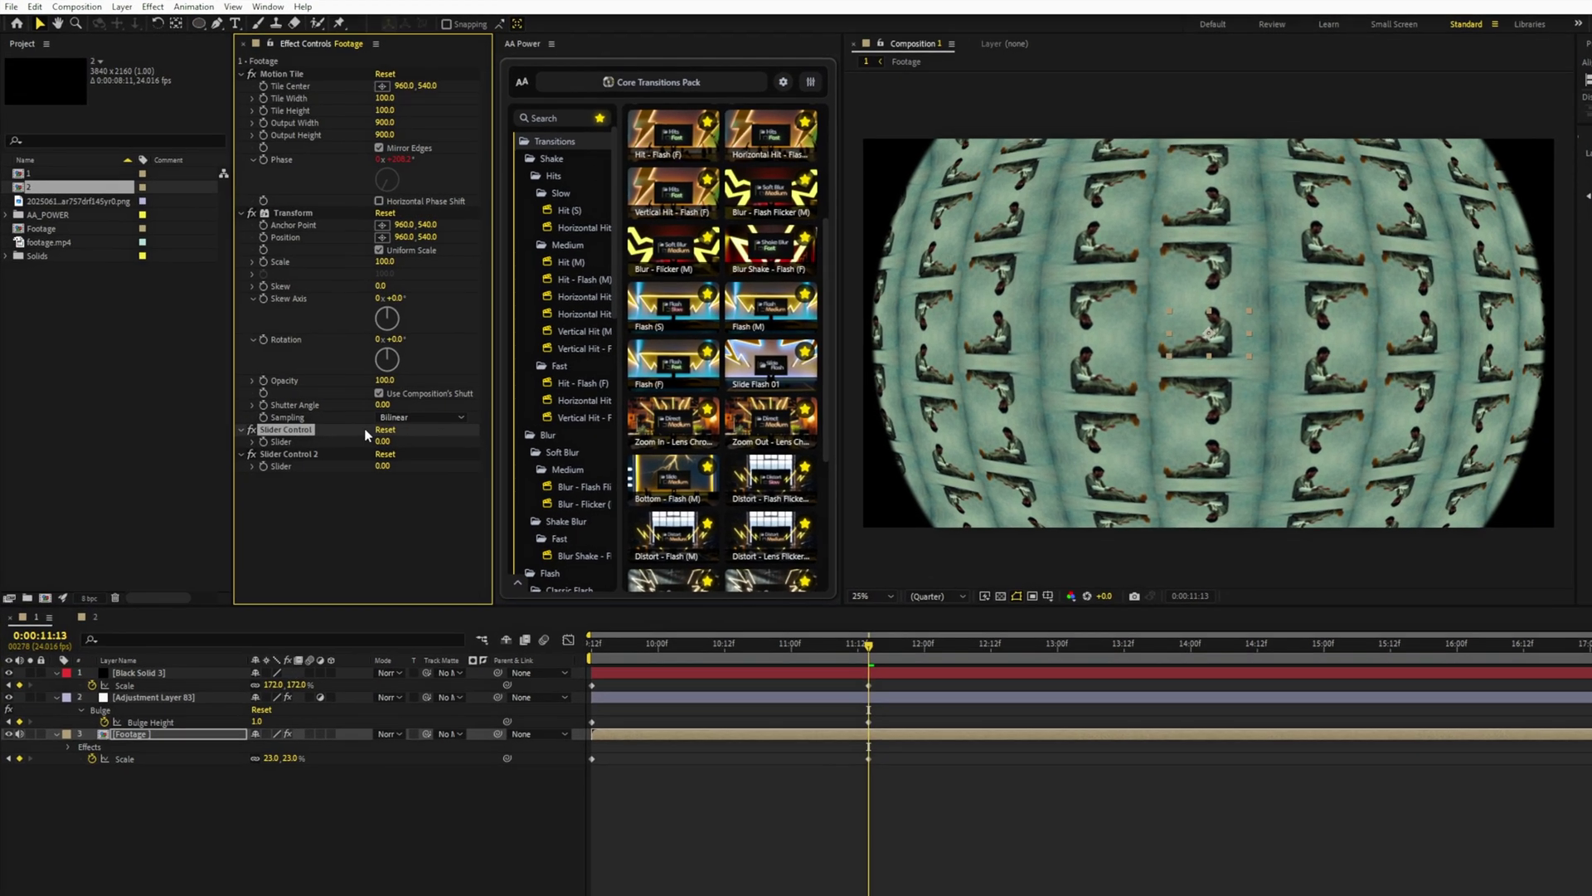
key("Return")
type("Freq")
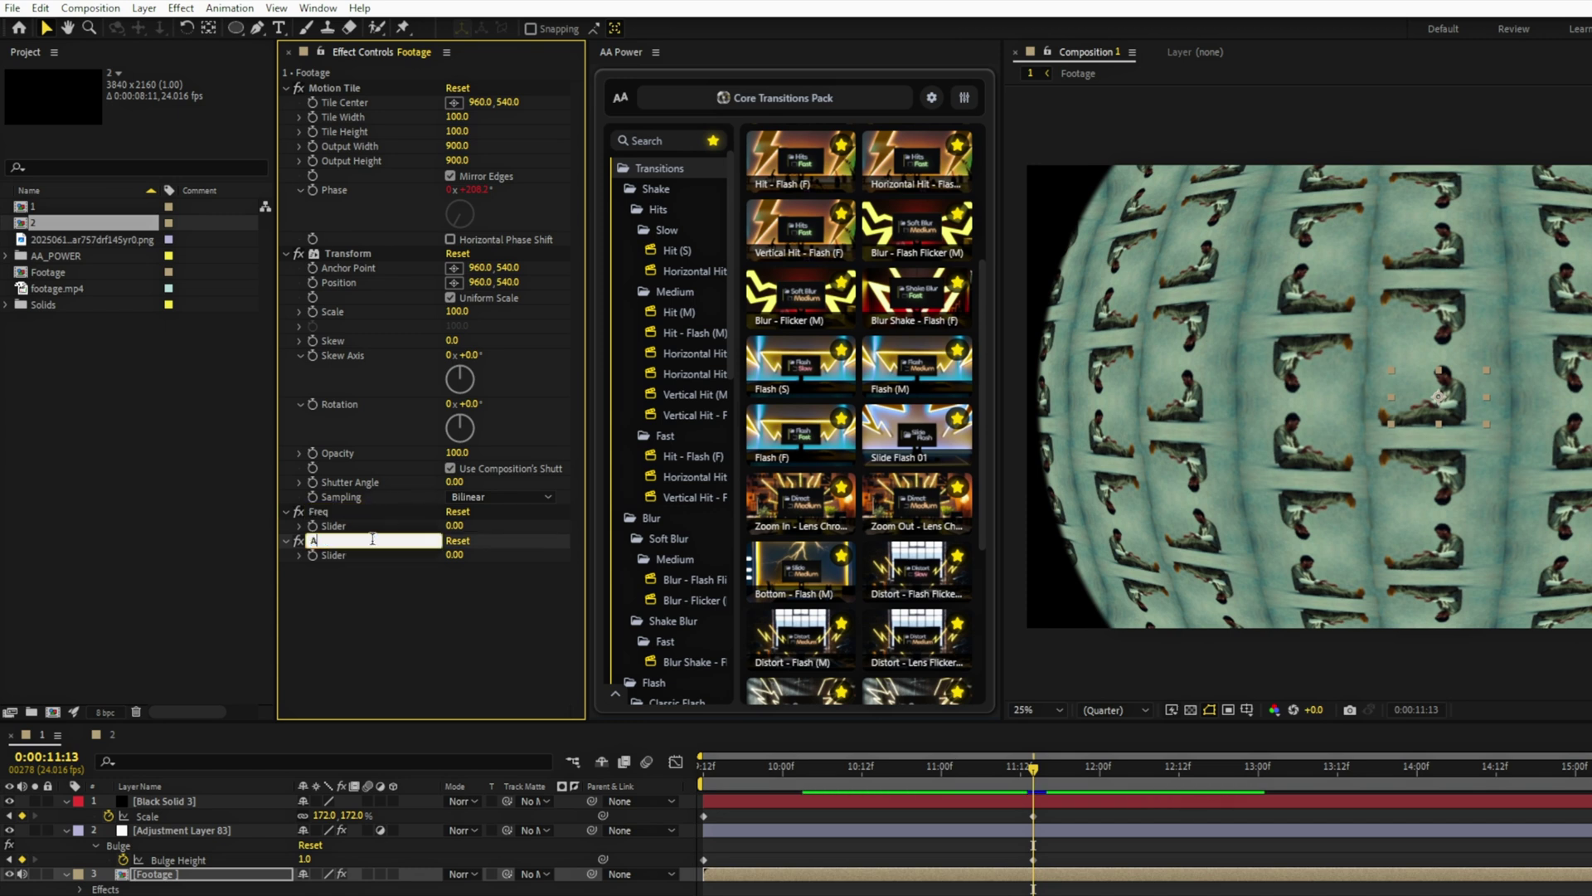
key("Return")
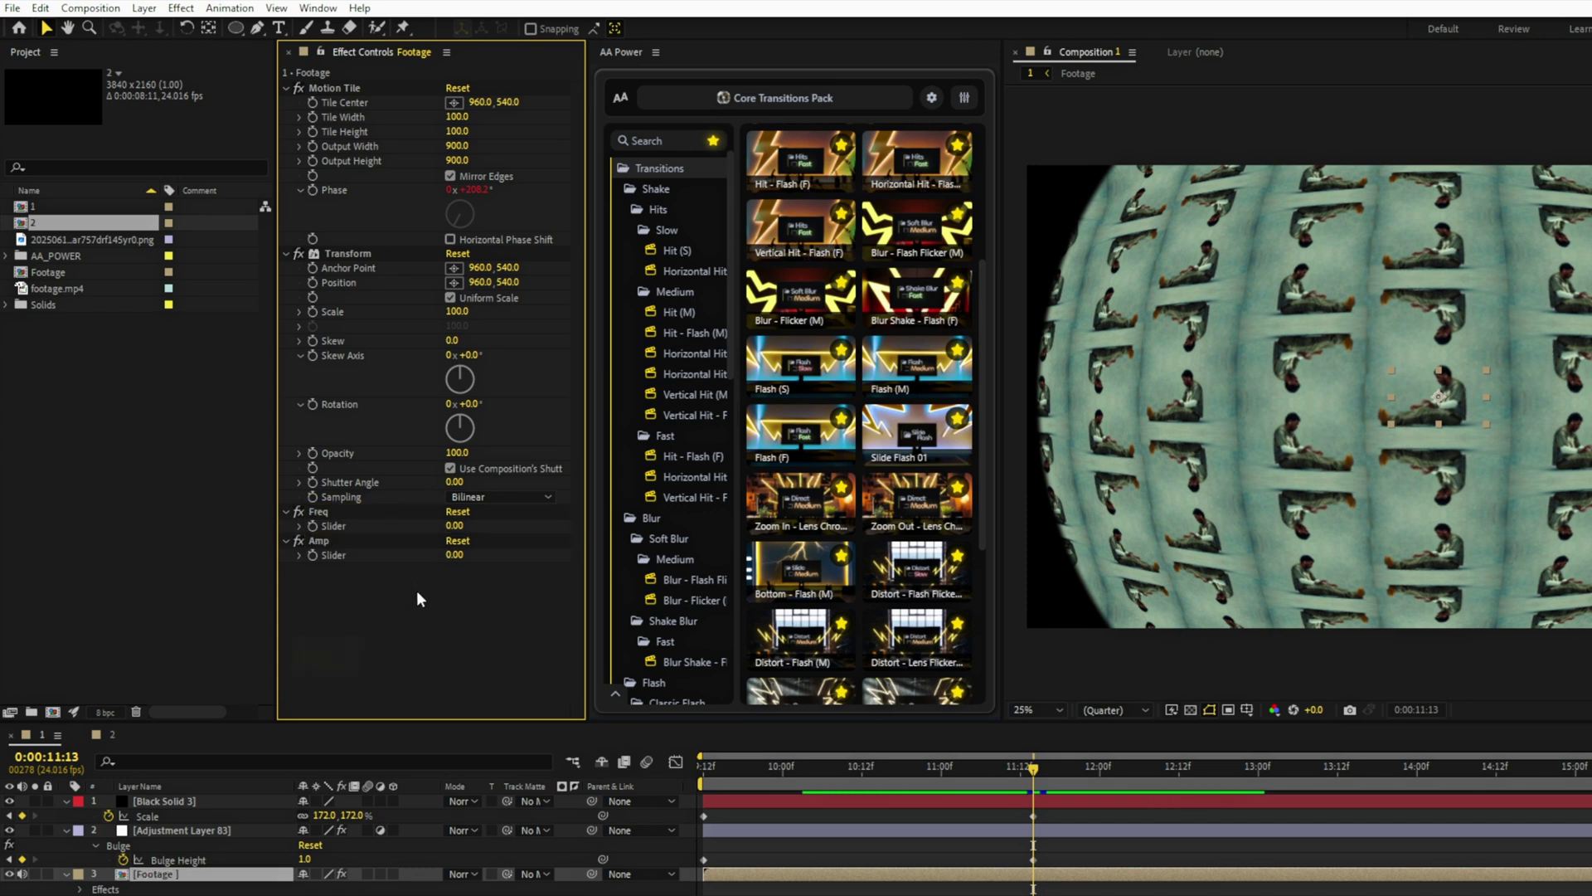
Add the expression wiggle(1,1) to the Position property of the Footage layer's Transform effect
left_click(313, 282, "alt")
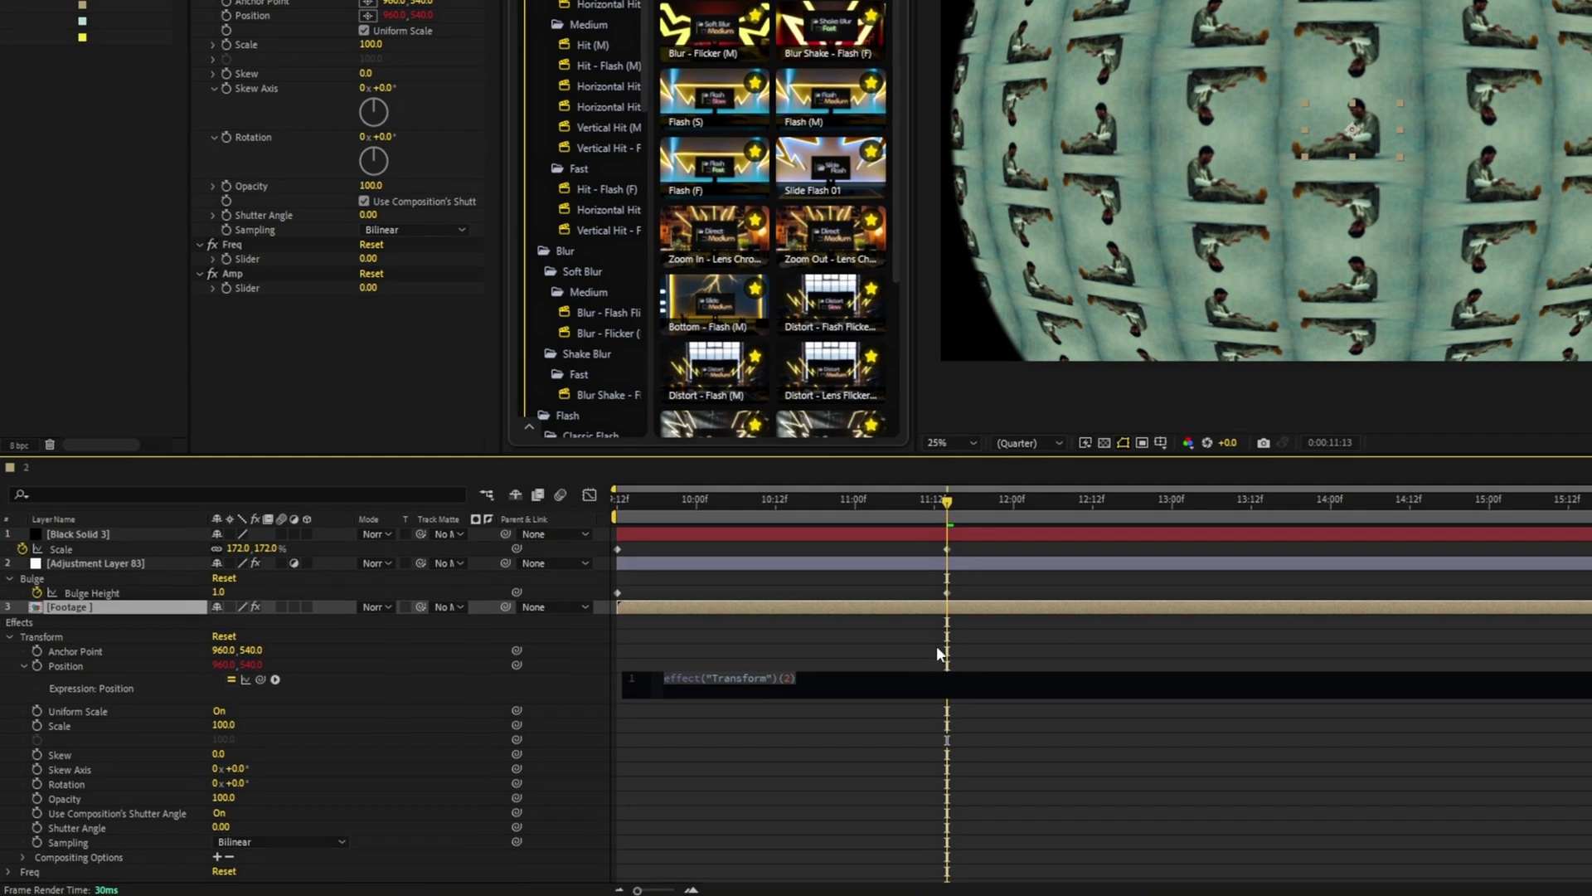
type("wigg")
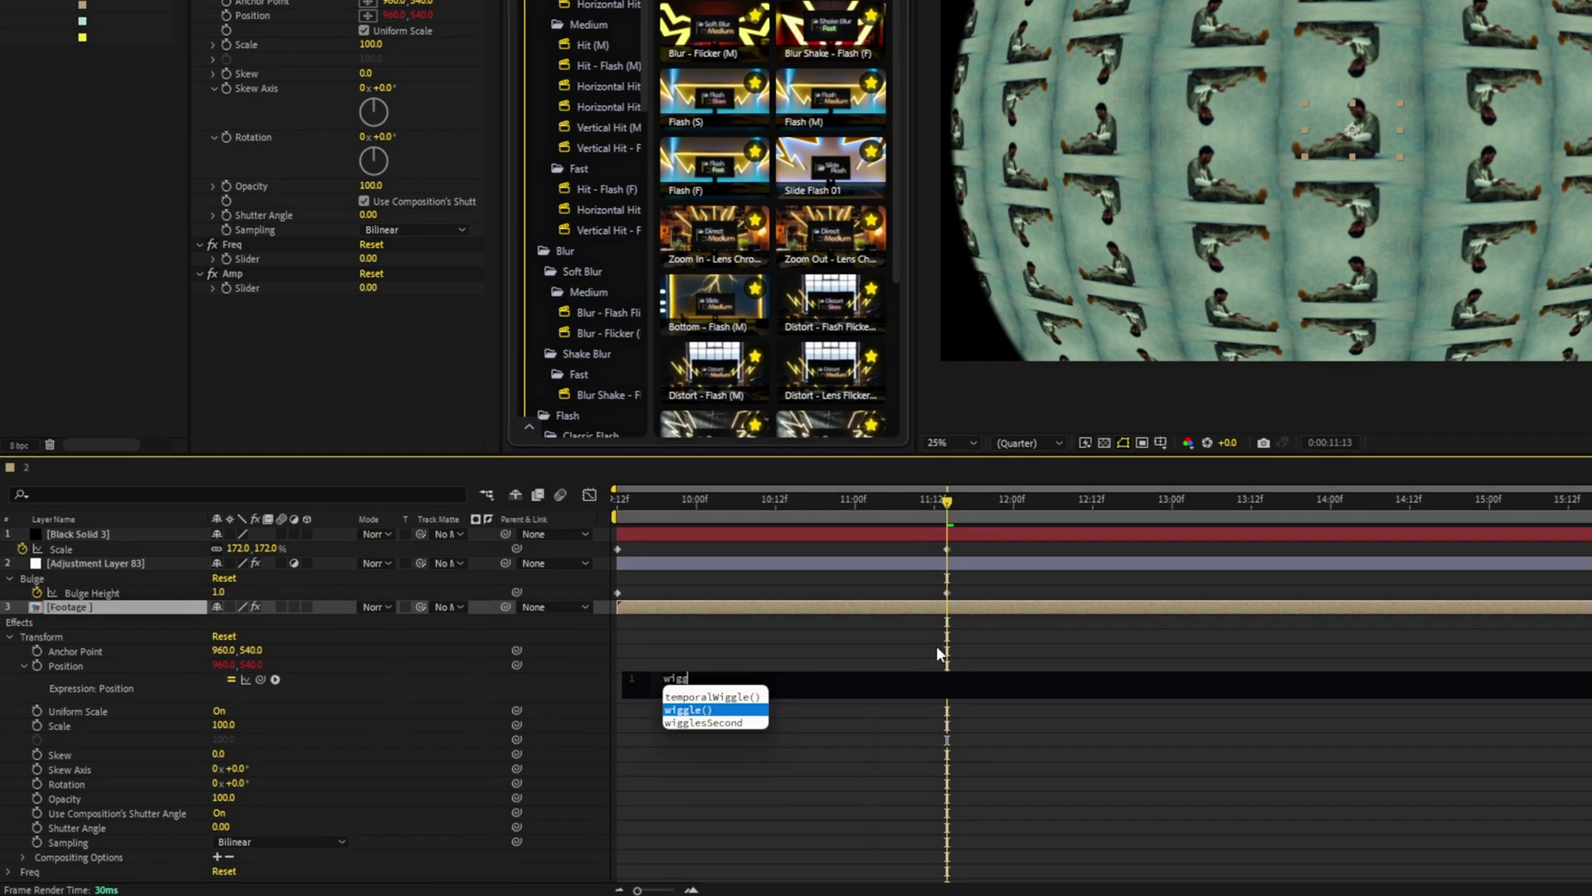
key("Return")
type("1,")
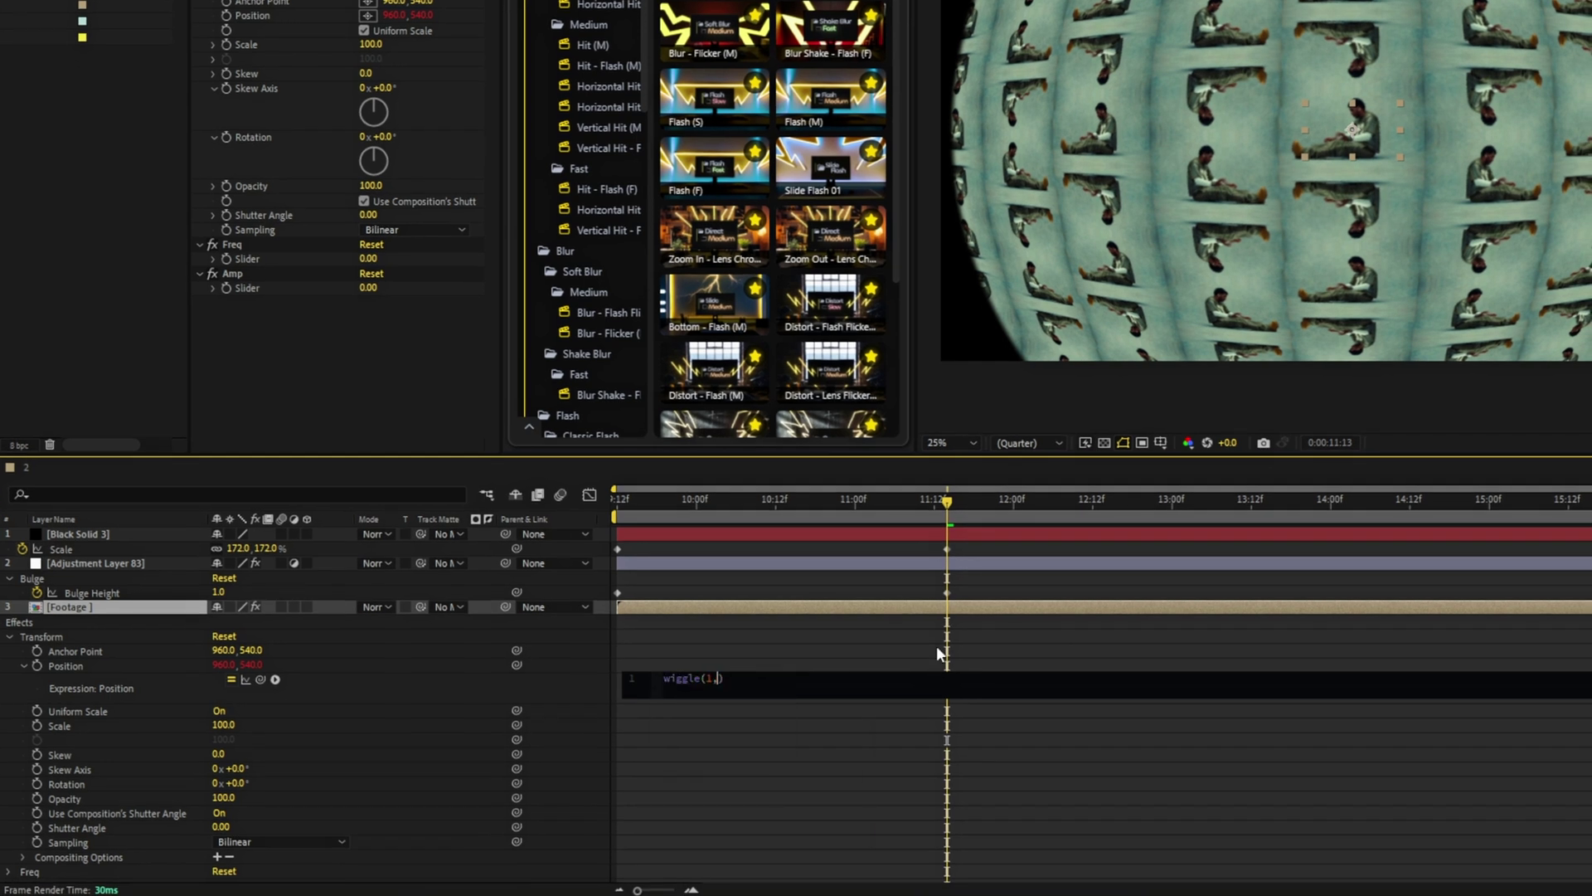
type("1")
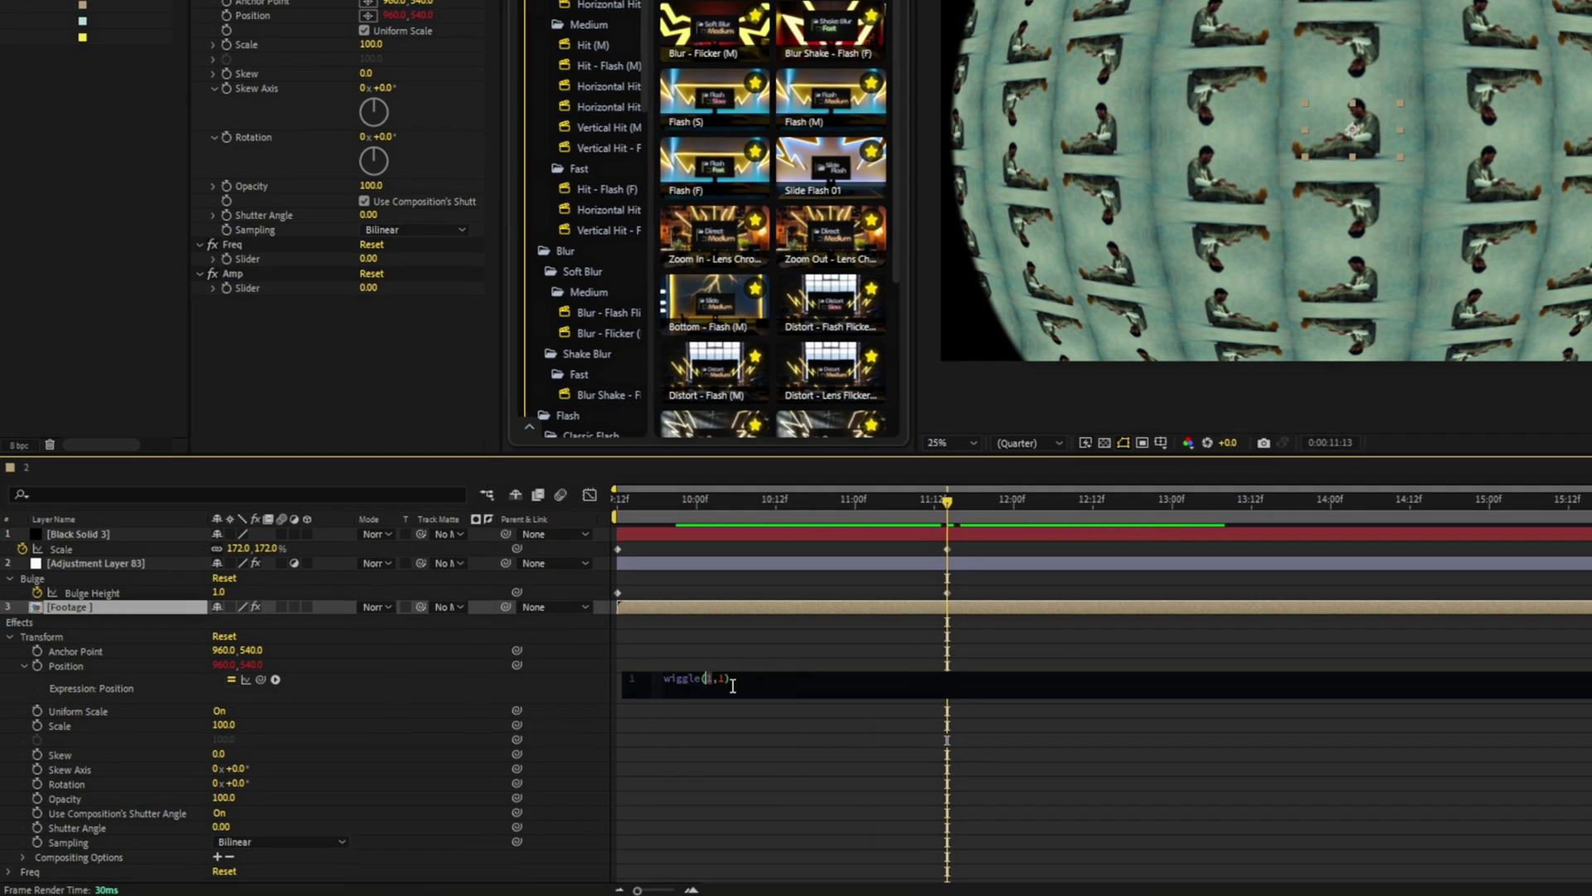
Link the wiggle expression's frequency to the Freq slider and its amplitude to the Amp slider, then commit the expression
left_click_drag(261, 680, 260, 263)
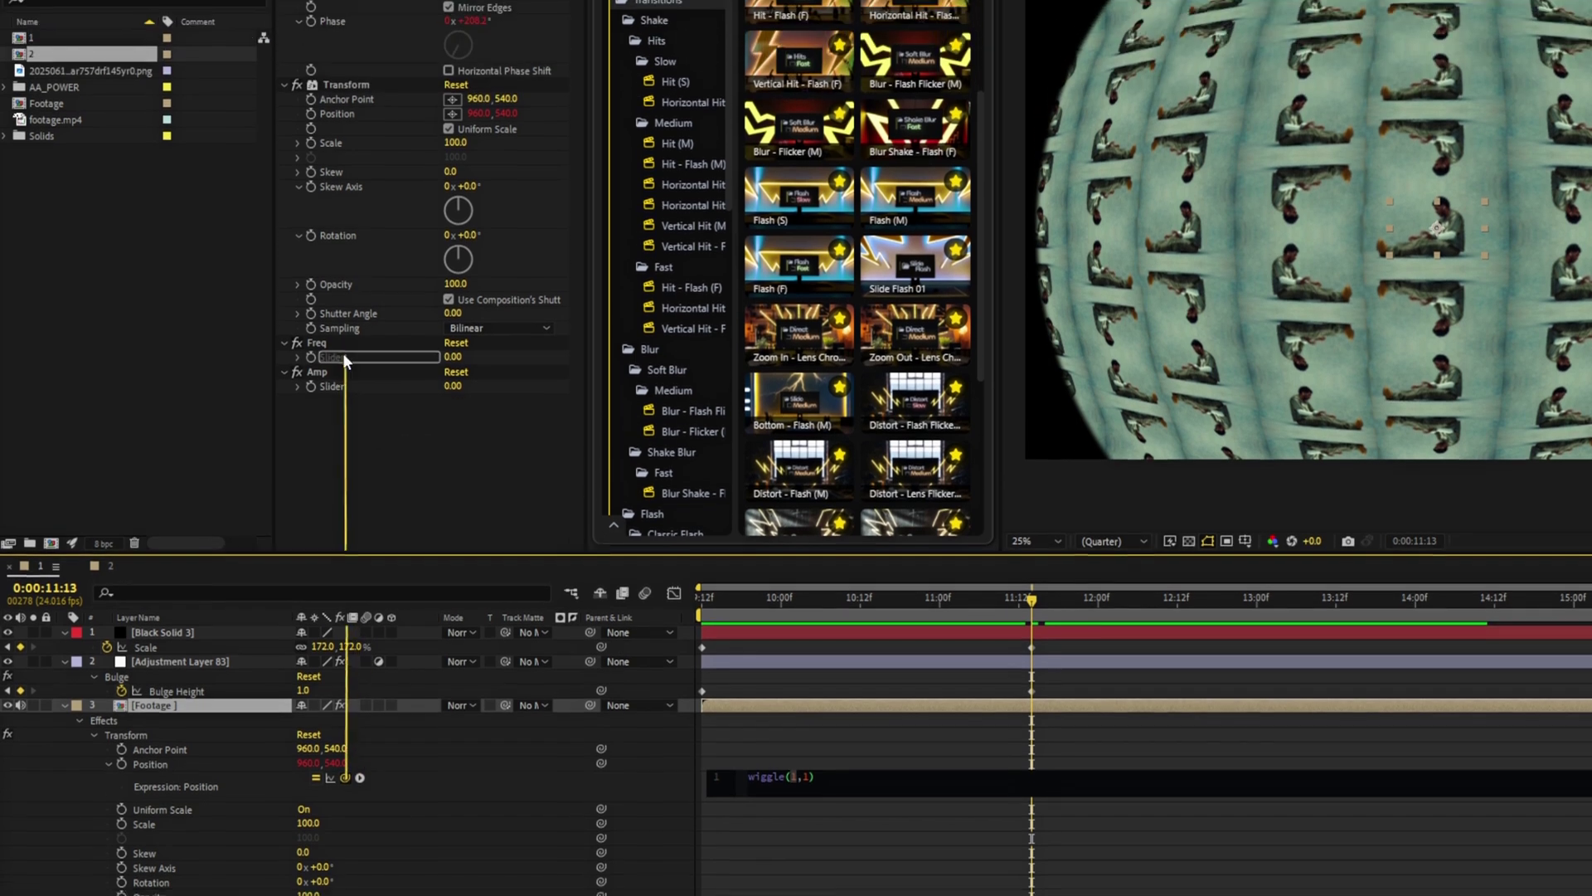
left_click_drag(342, 351, 343, 358)
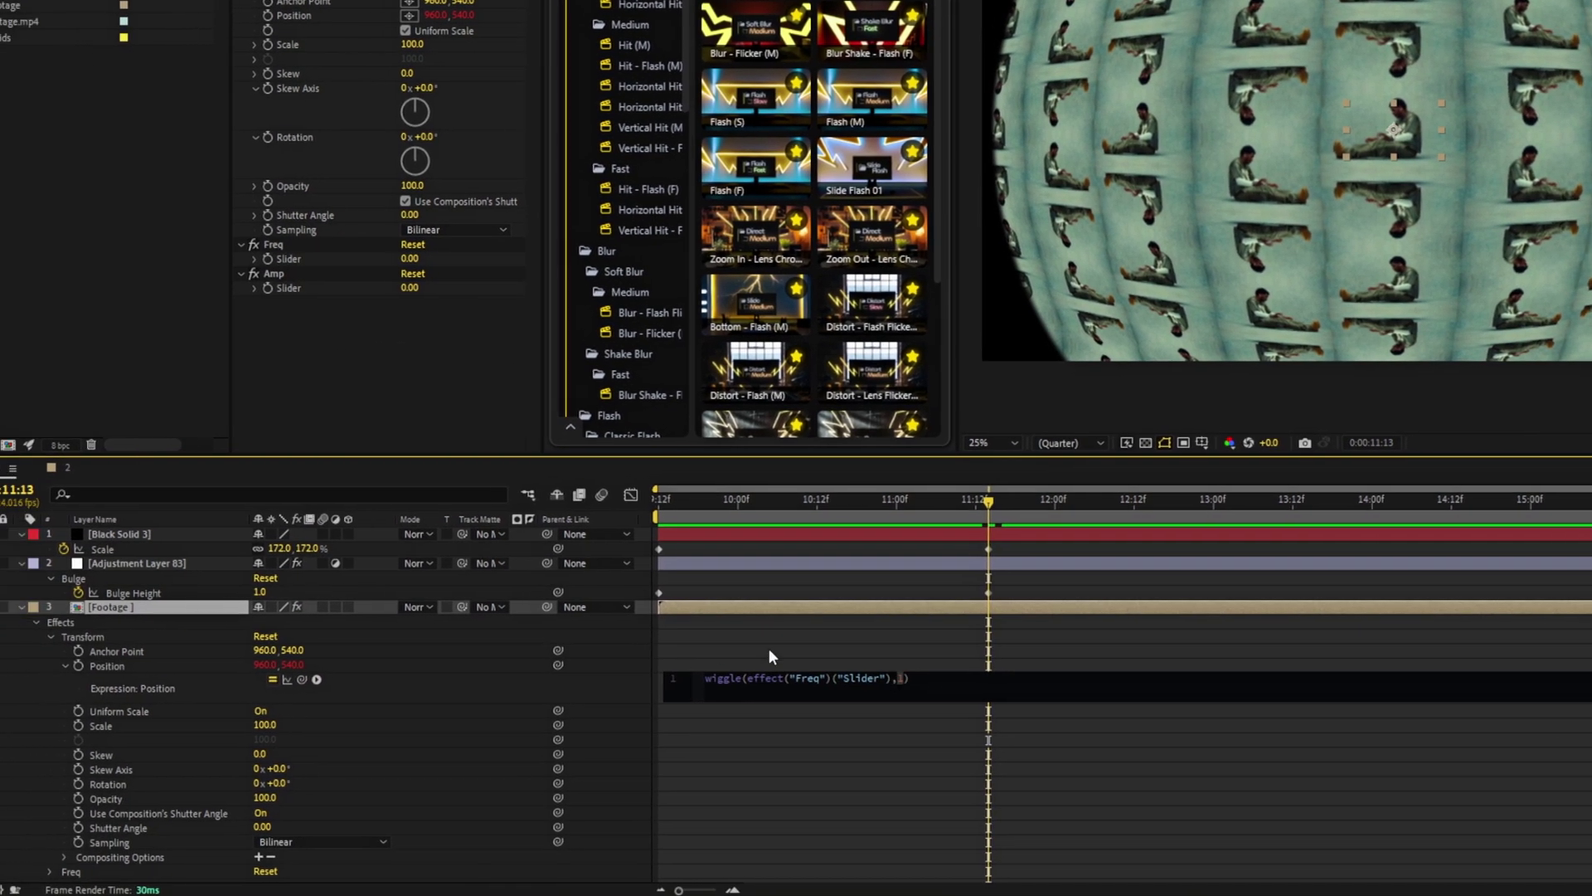
left_click_drag(302, 680, 282, 284)
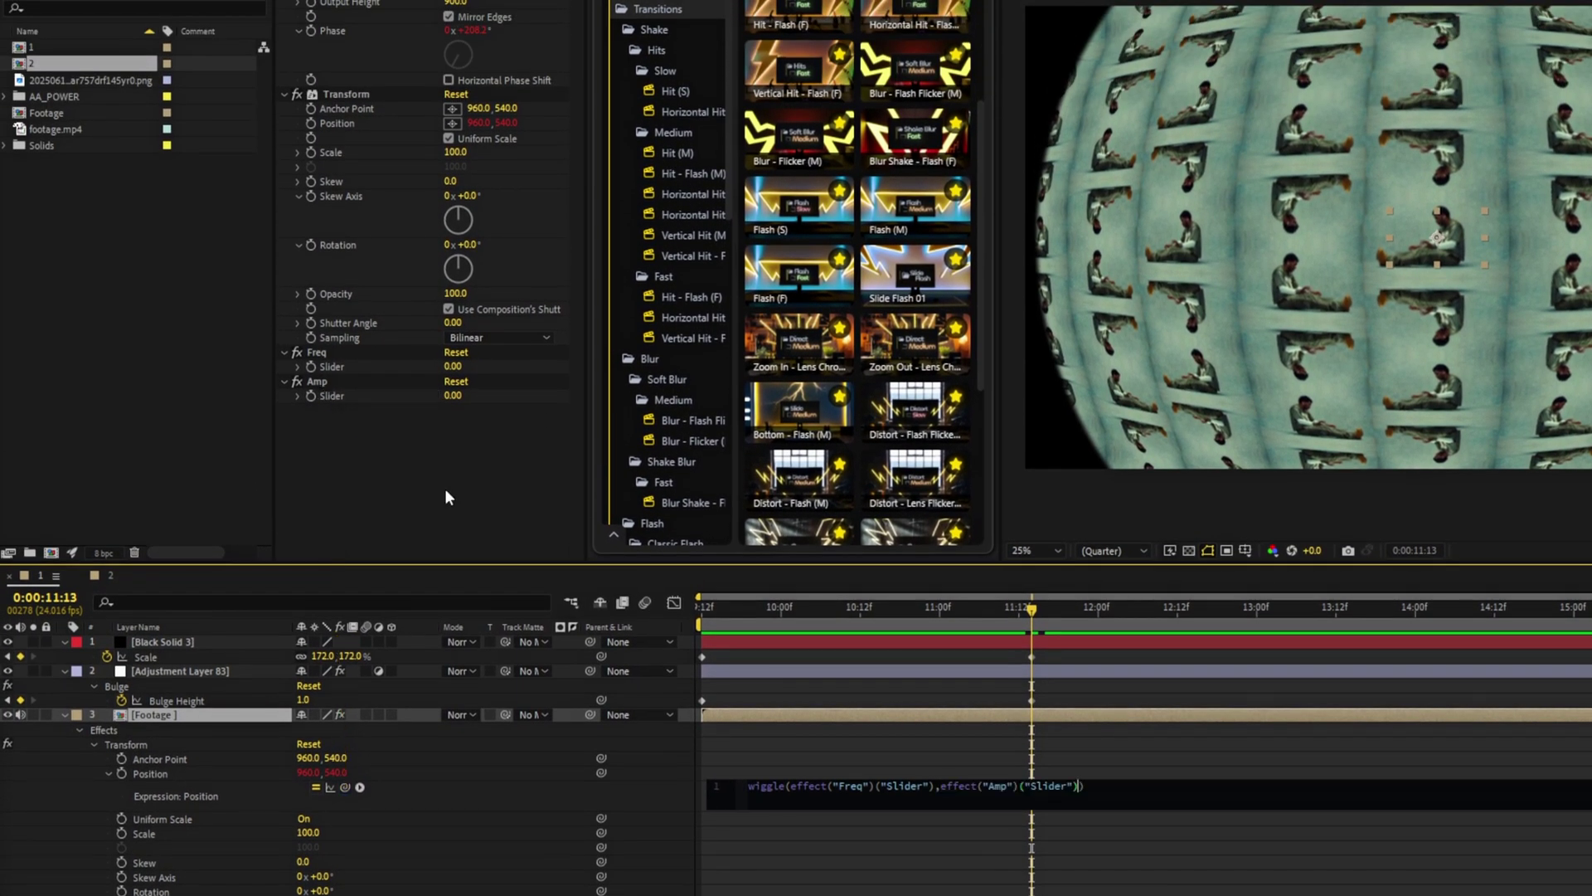
left_click(1026, 767)
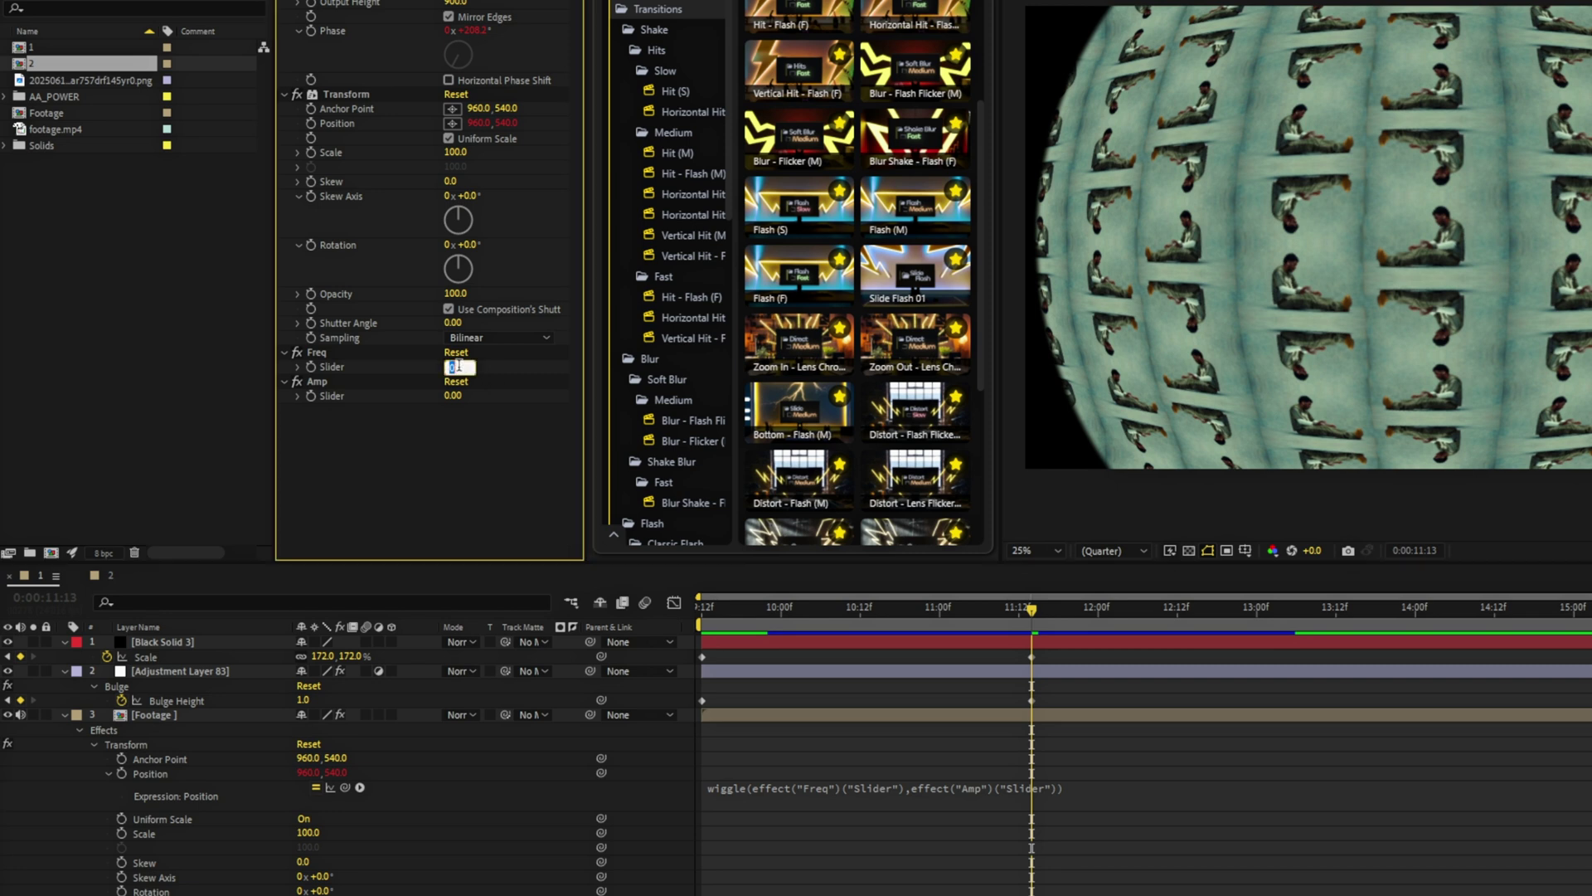
Set the Freq slider to 1 and keyframe the Footage layer's Amp slider from 0 at the zoom's start to 100 at 0:00:11:13
left_click(66, 714)
key("s")
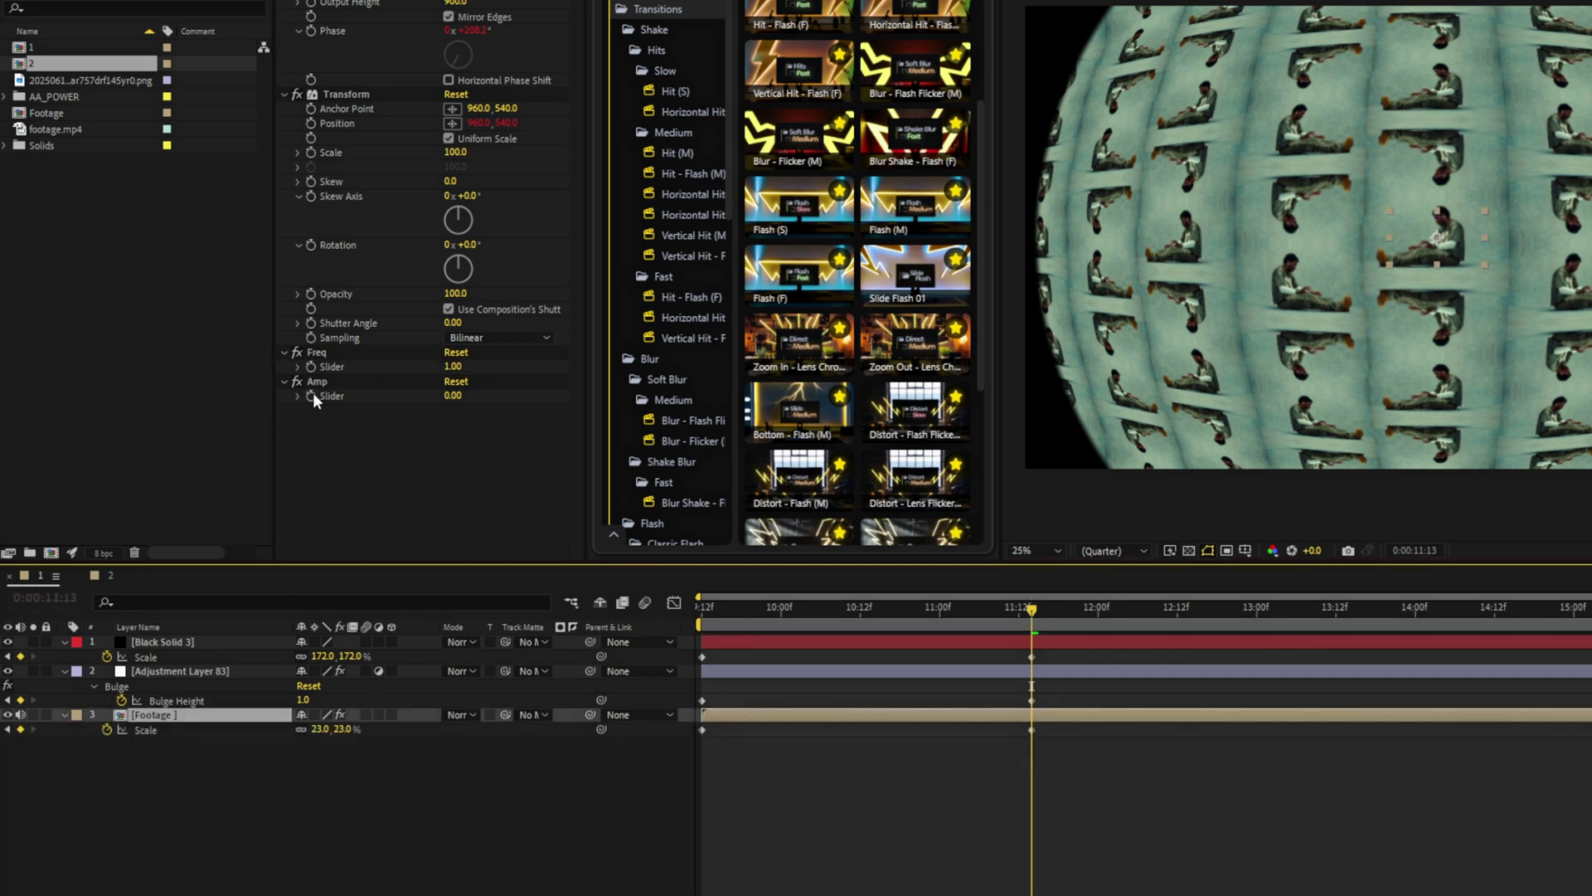
left_click(313, 396)
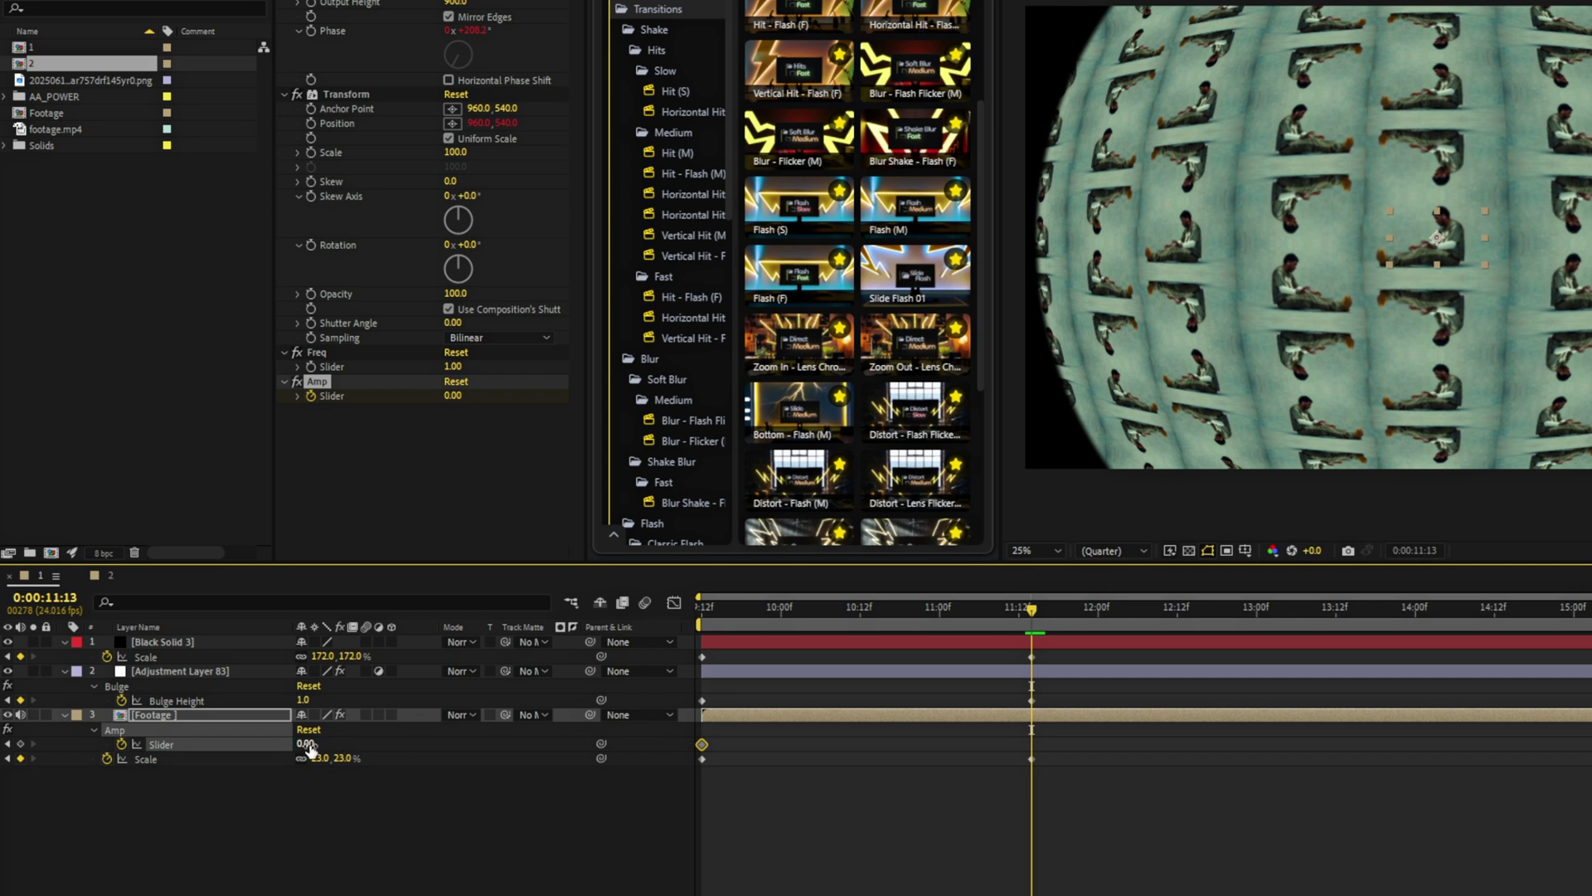
key("Return")
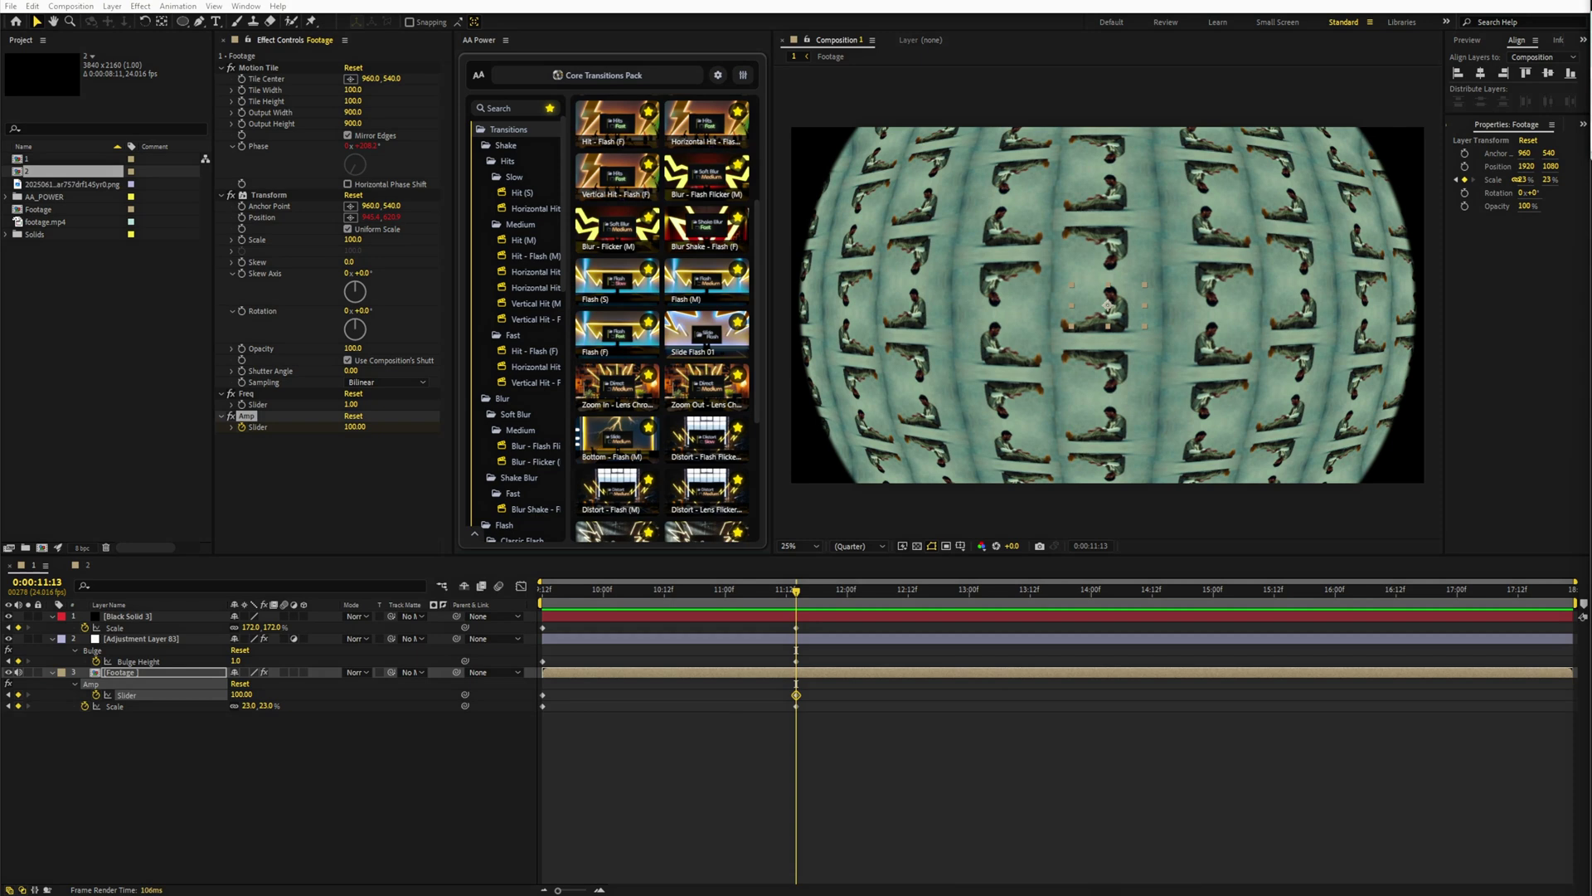
Apply Easy Ease to all keyframes on the three layers, shape their speed curves to peak around 0:00:11:00, and preview the motion
left_click_drag(904, 731, 497, 609)
key("F9")
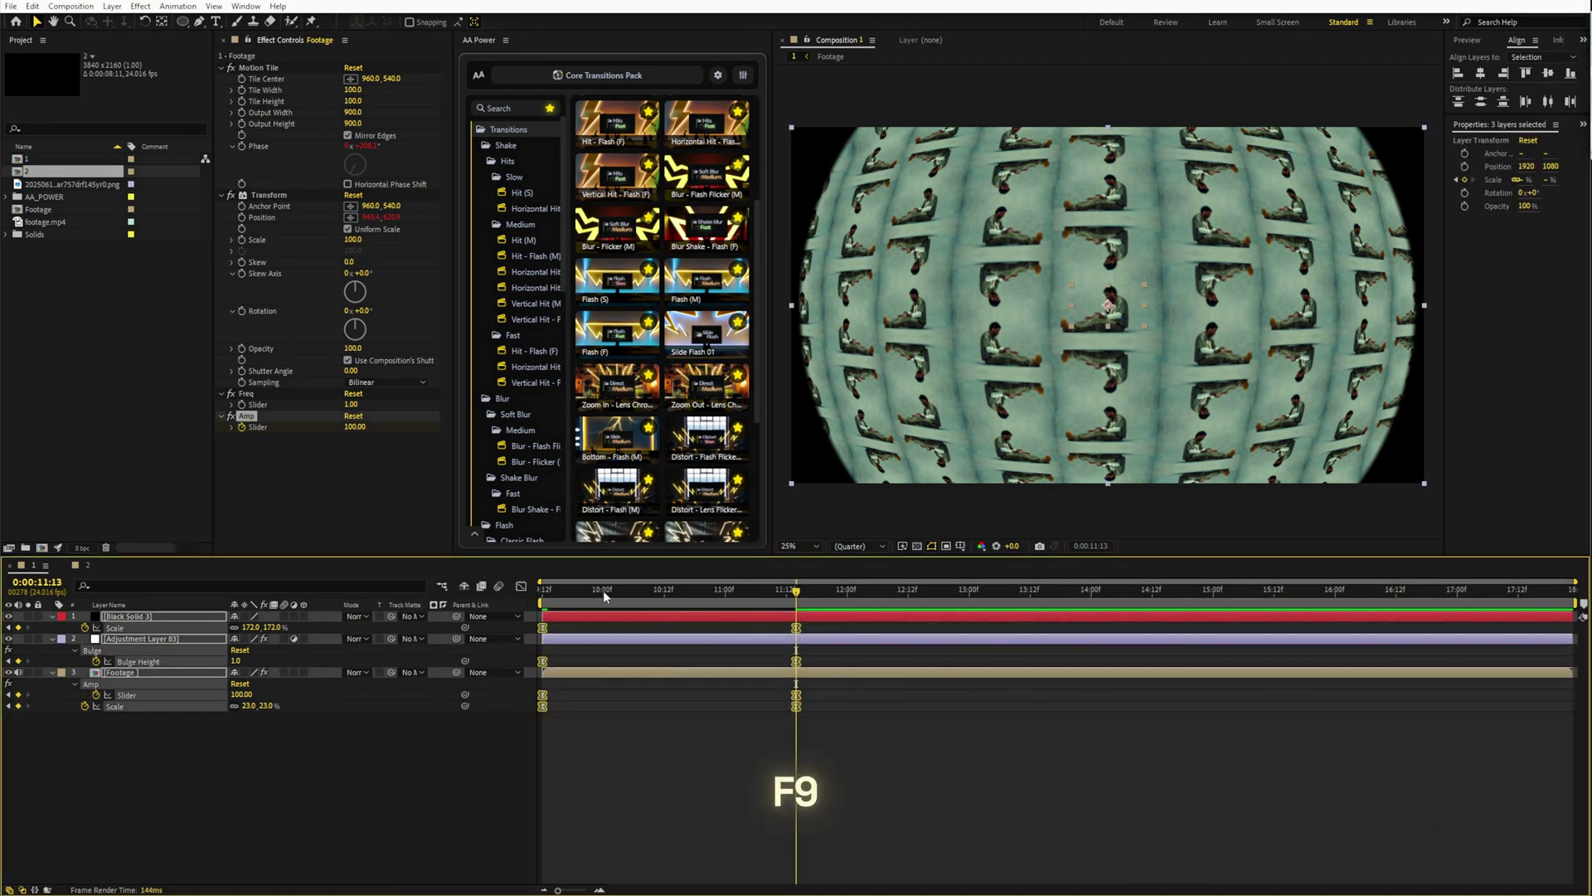
left_click(521, 586)
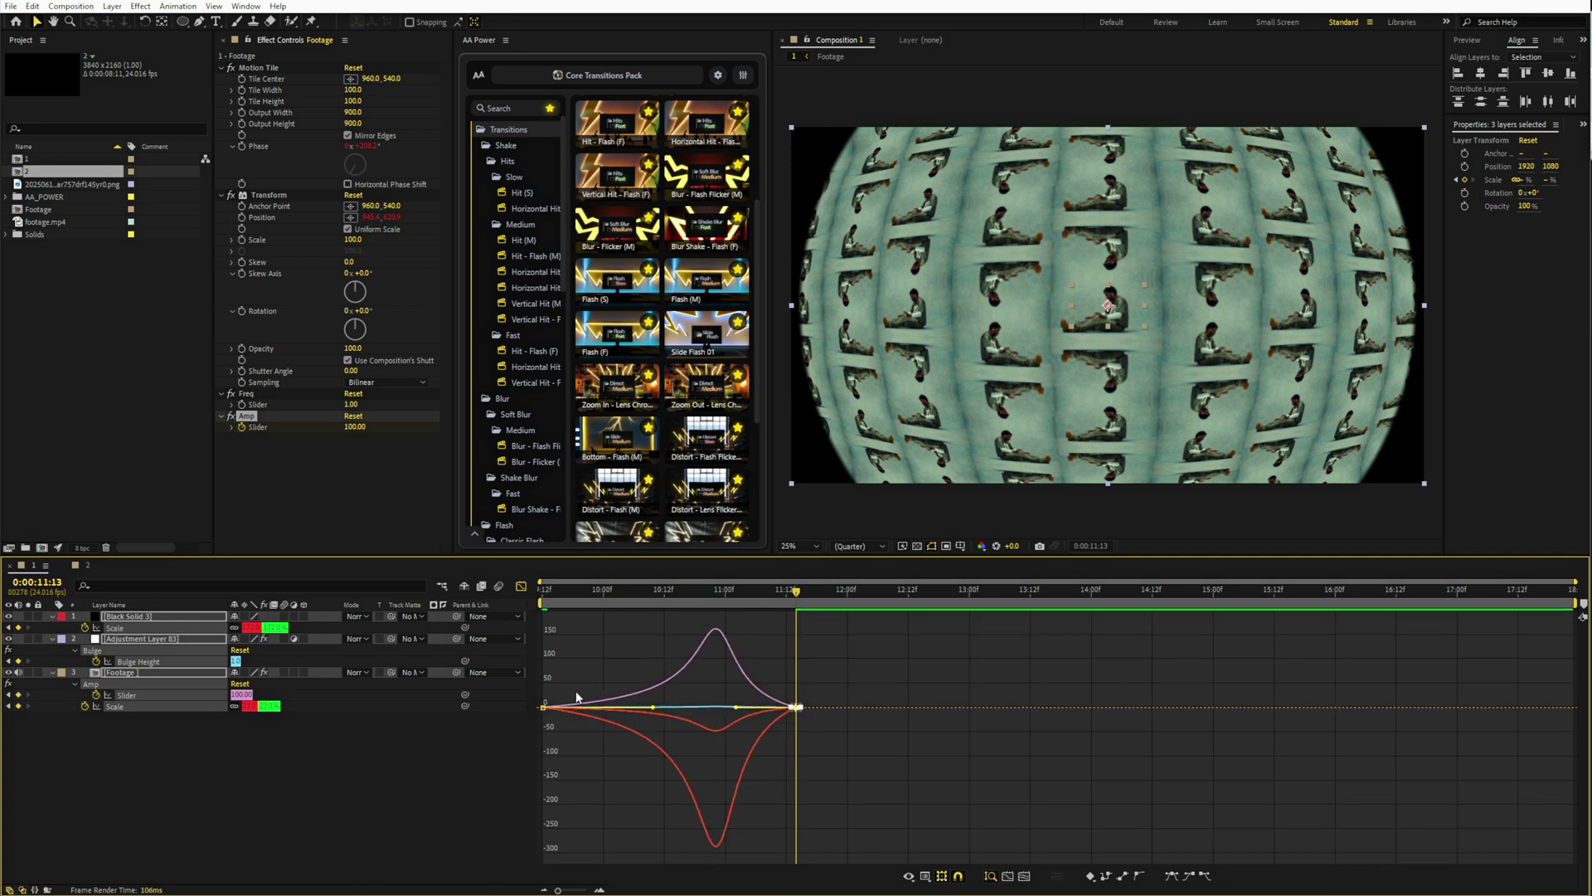
key("Home")
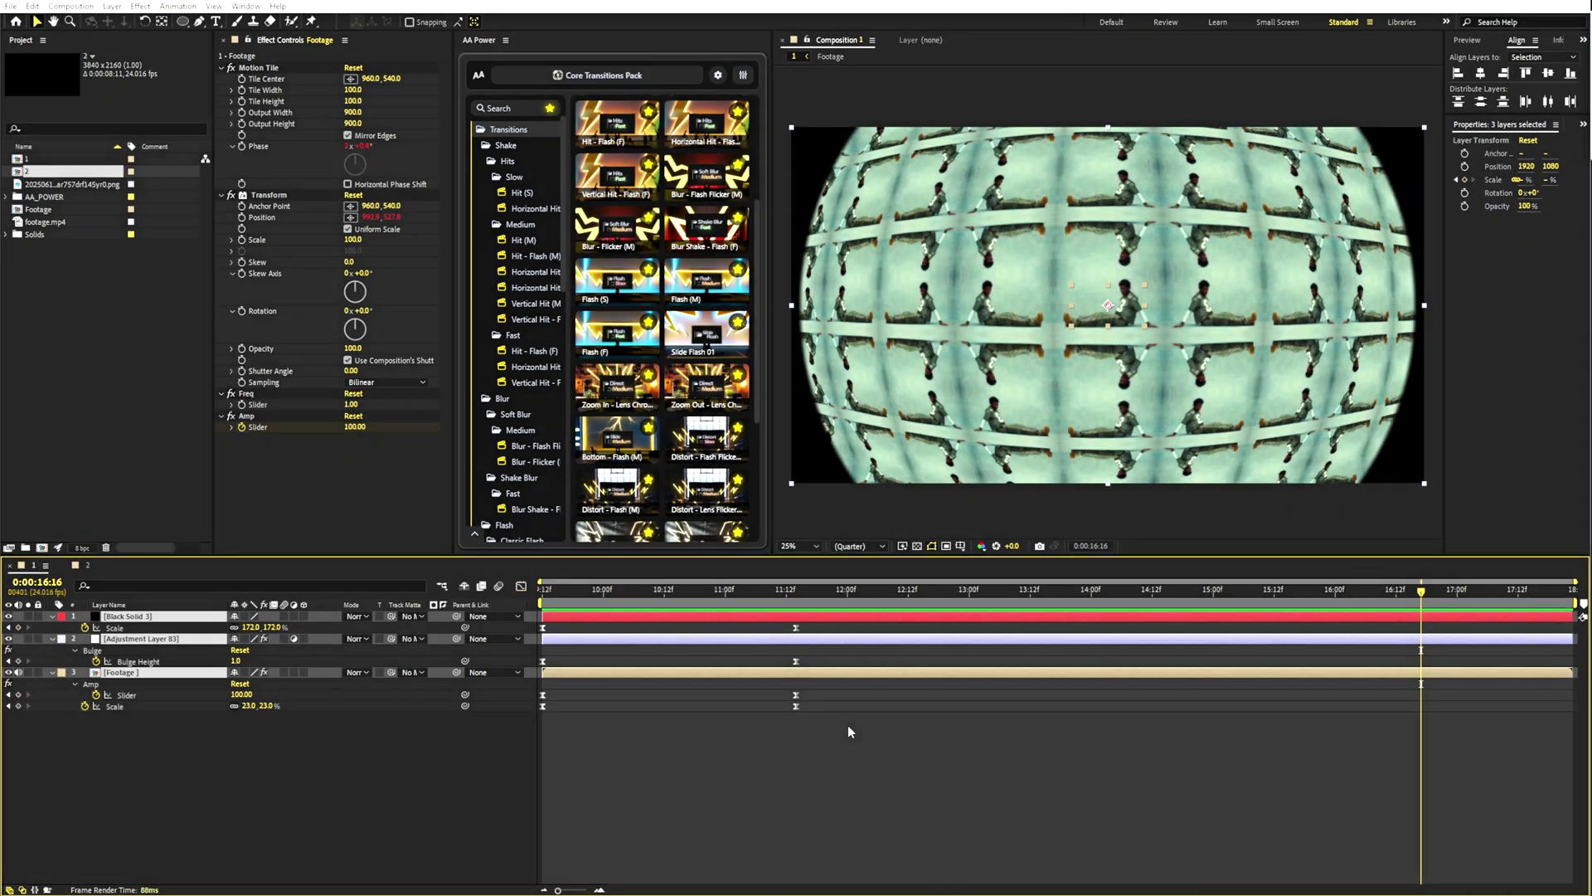
Copy the eased keyframes of all three layers and paste them at 0:00:14:18
left_click_drag(851, 728, 519, 624)
left_click_drag(1311, 592, 1186, 594)
key("ctrl+v")
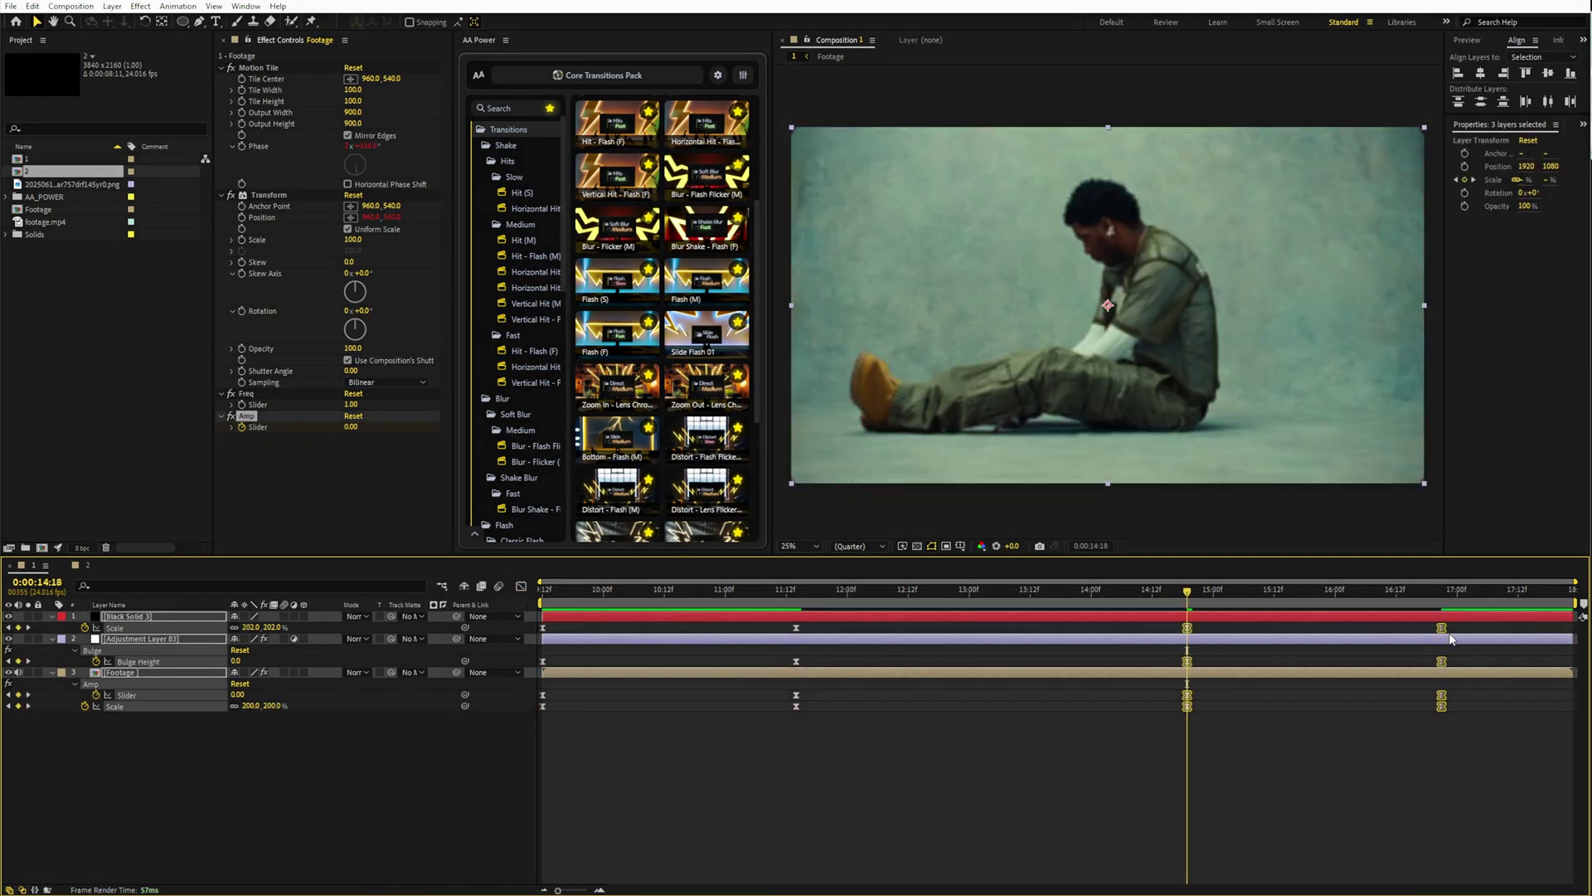
Move the pasted keyframes so they finish at the end of the layers and time-reverse them
left_click_drag(1443, 631, 1575, 632)
right_click(1314, 628)
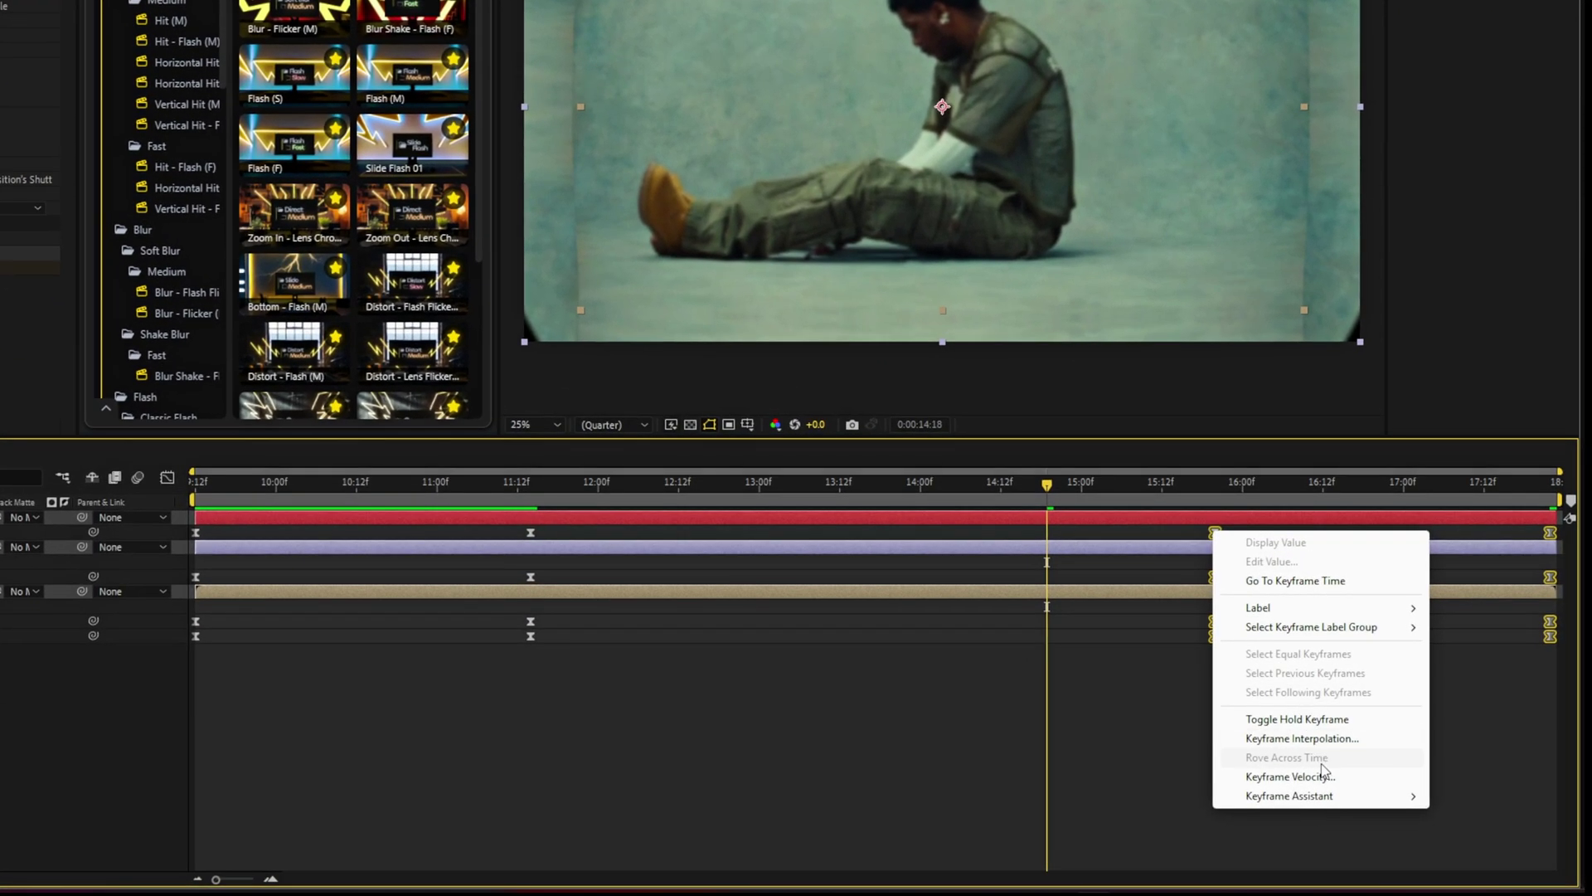
mouse_move(1397, 829)
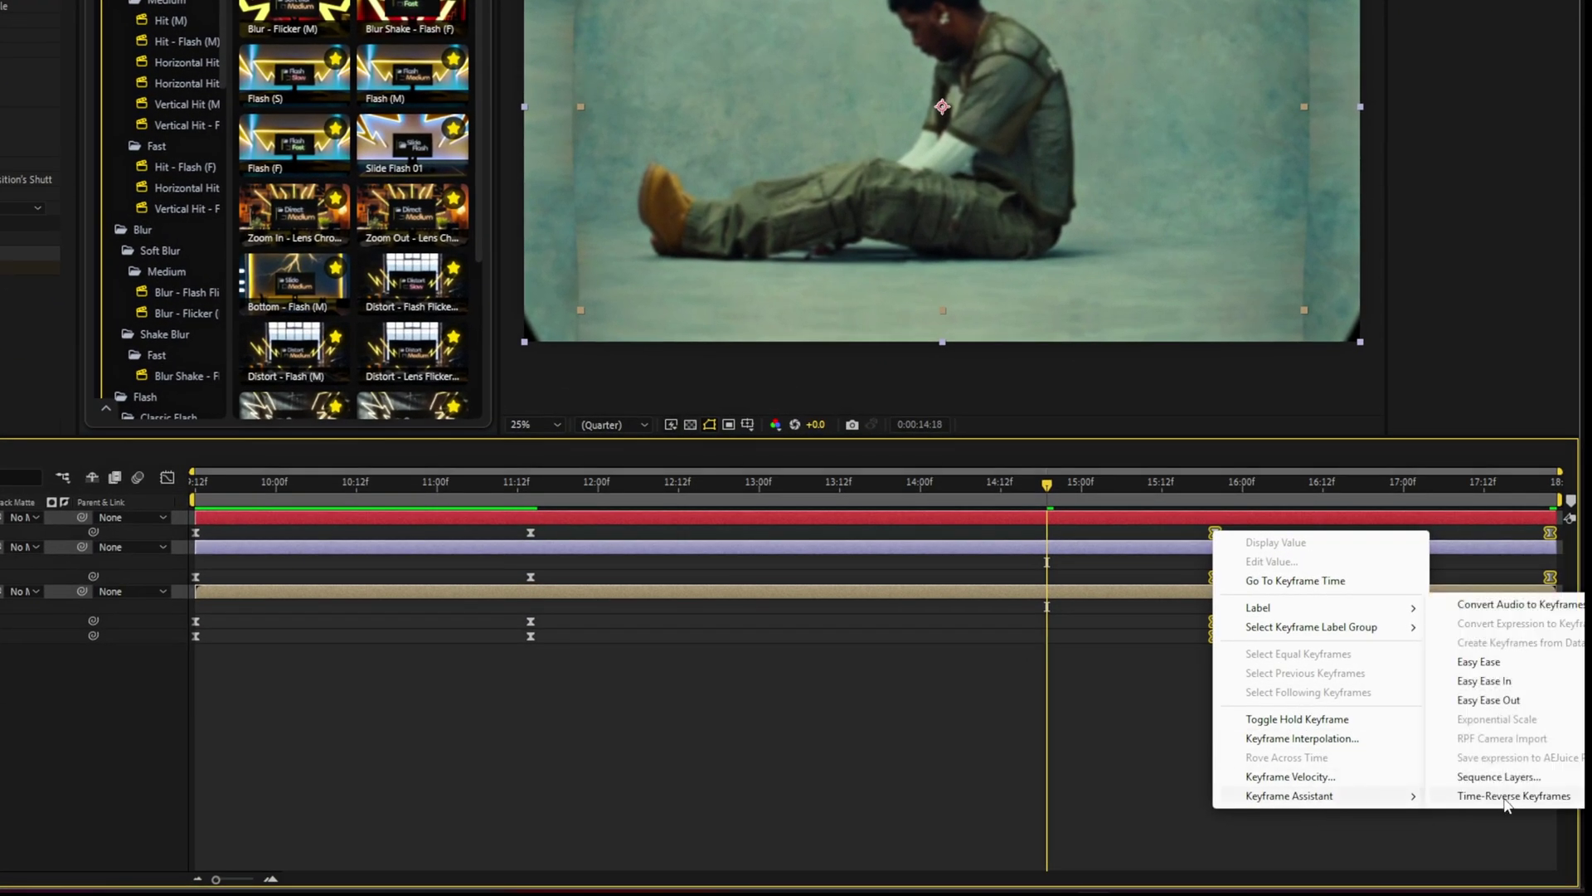